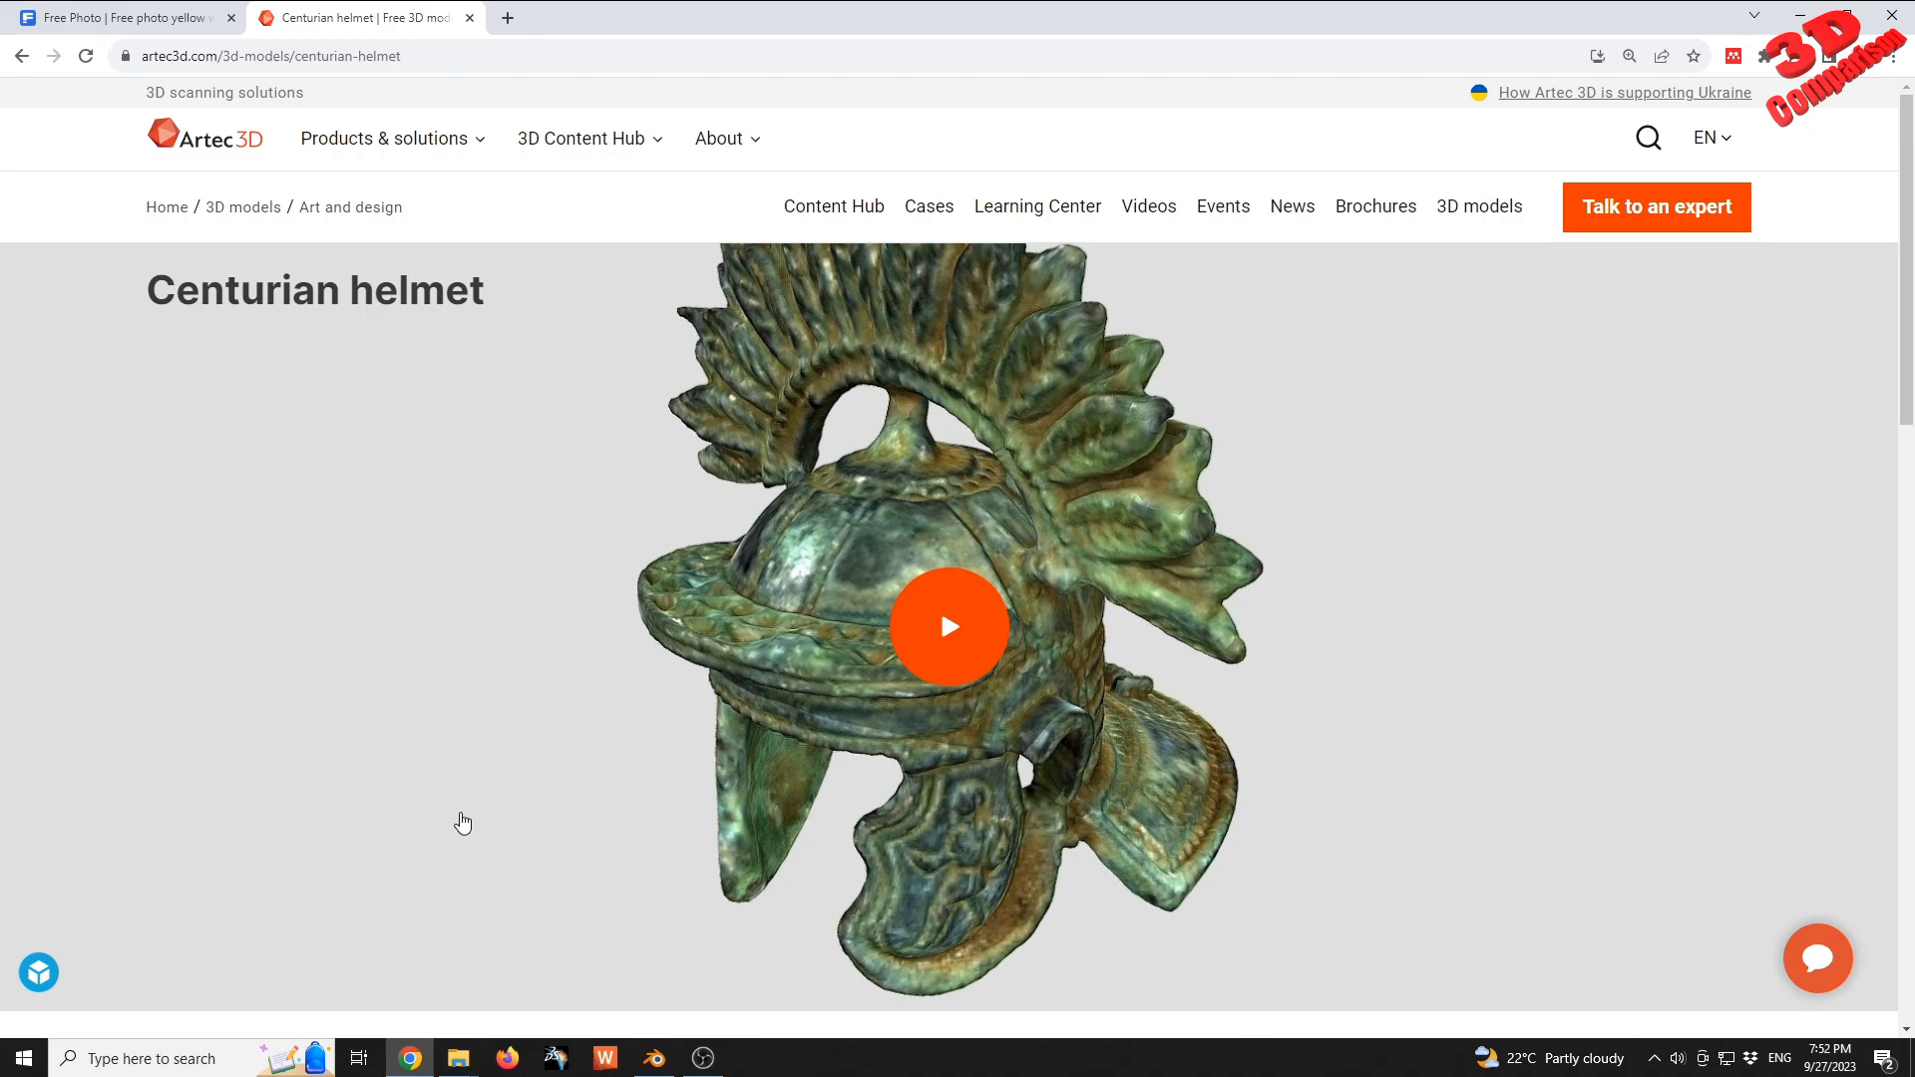
# - Open the Centurian helmet's free download section and review its license and available file formats
pyautogui.click(337, 56)
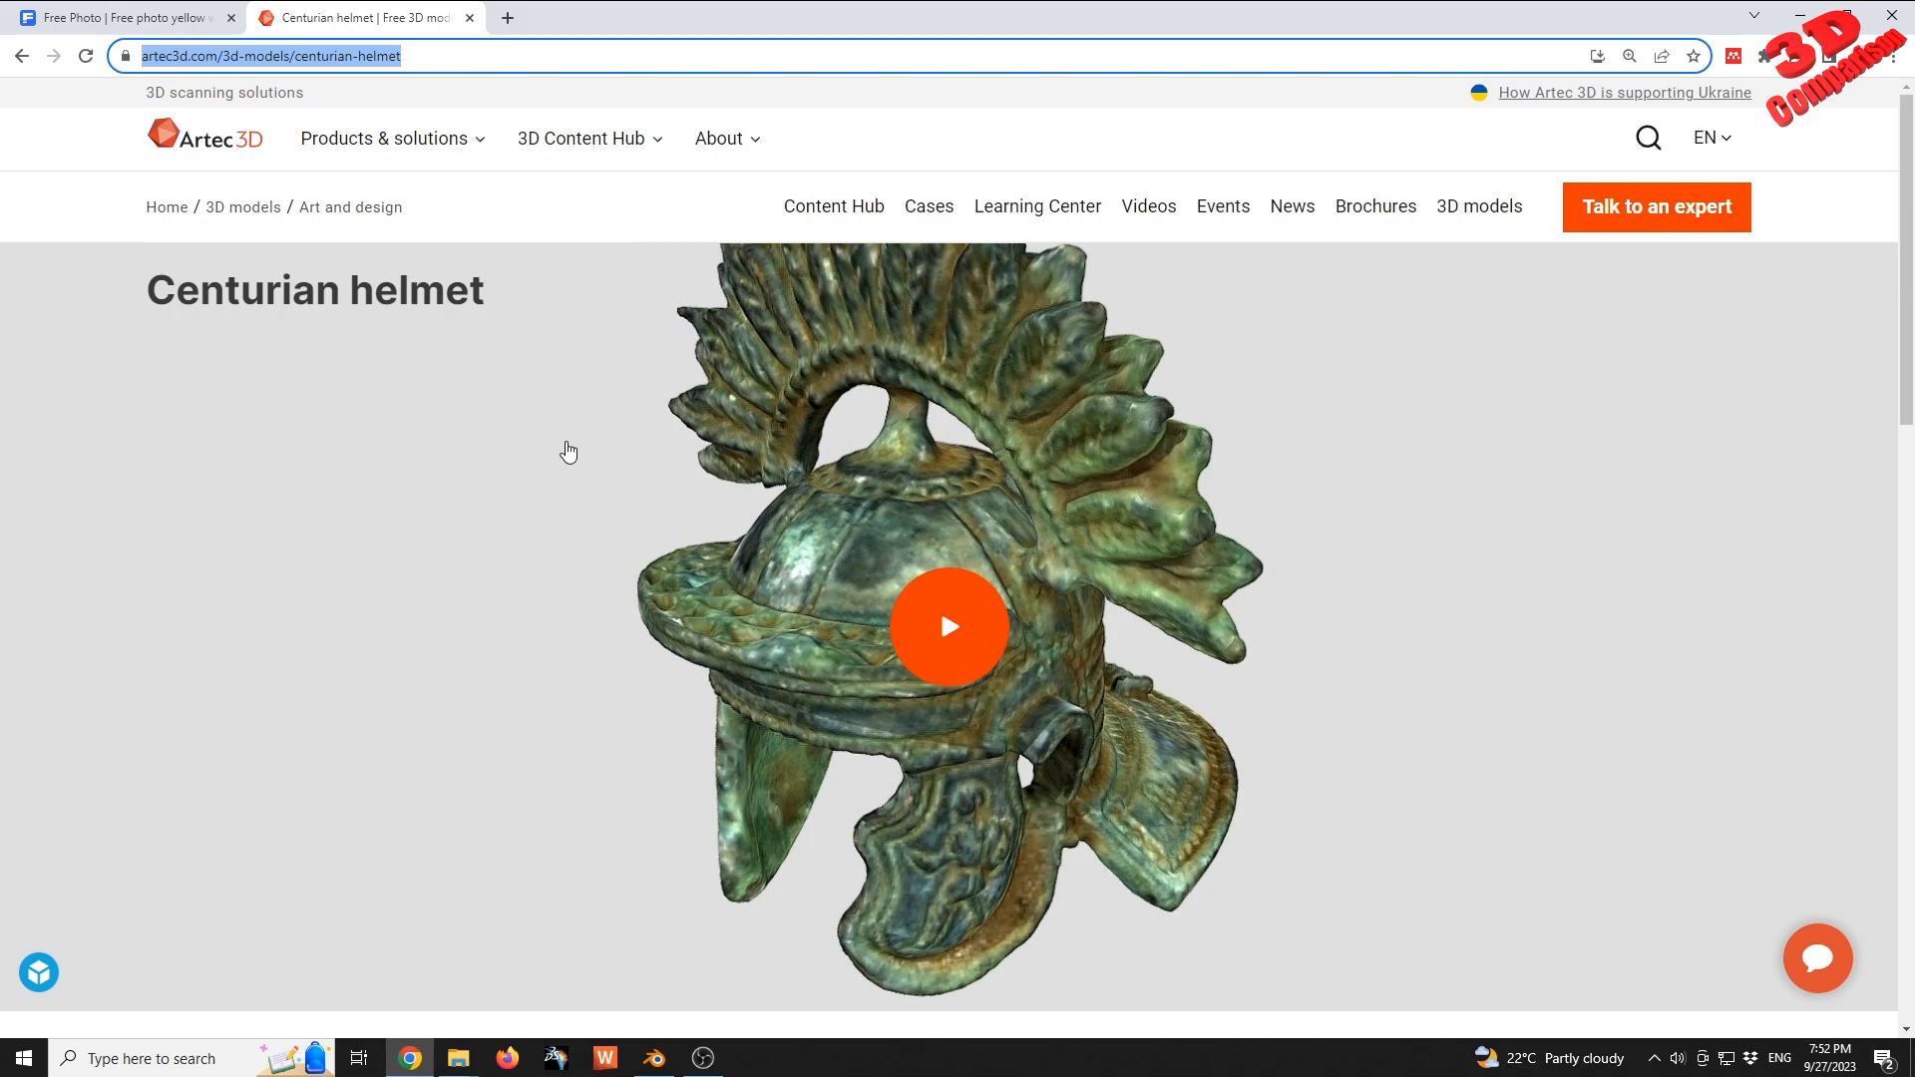
pyautogui.scroll(-3, 564, 449)
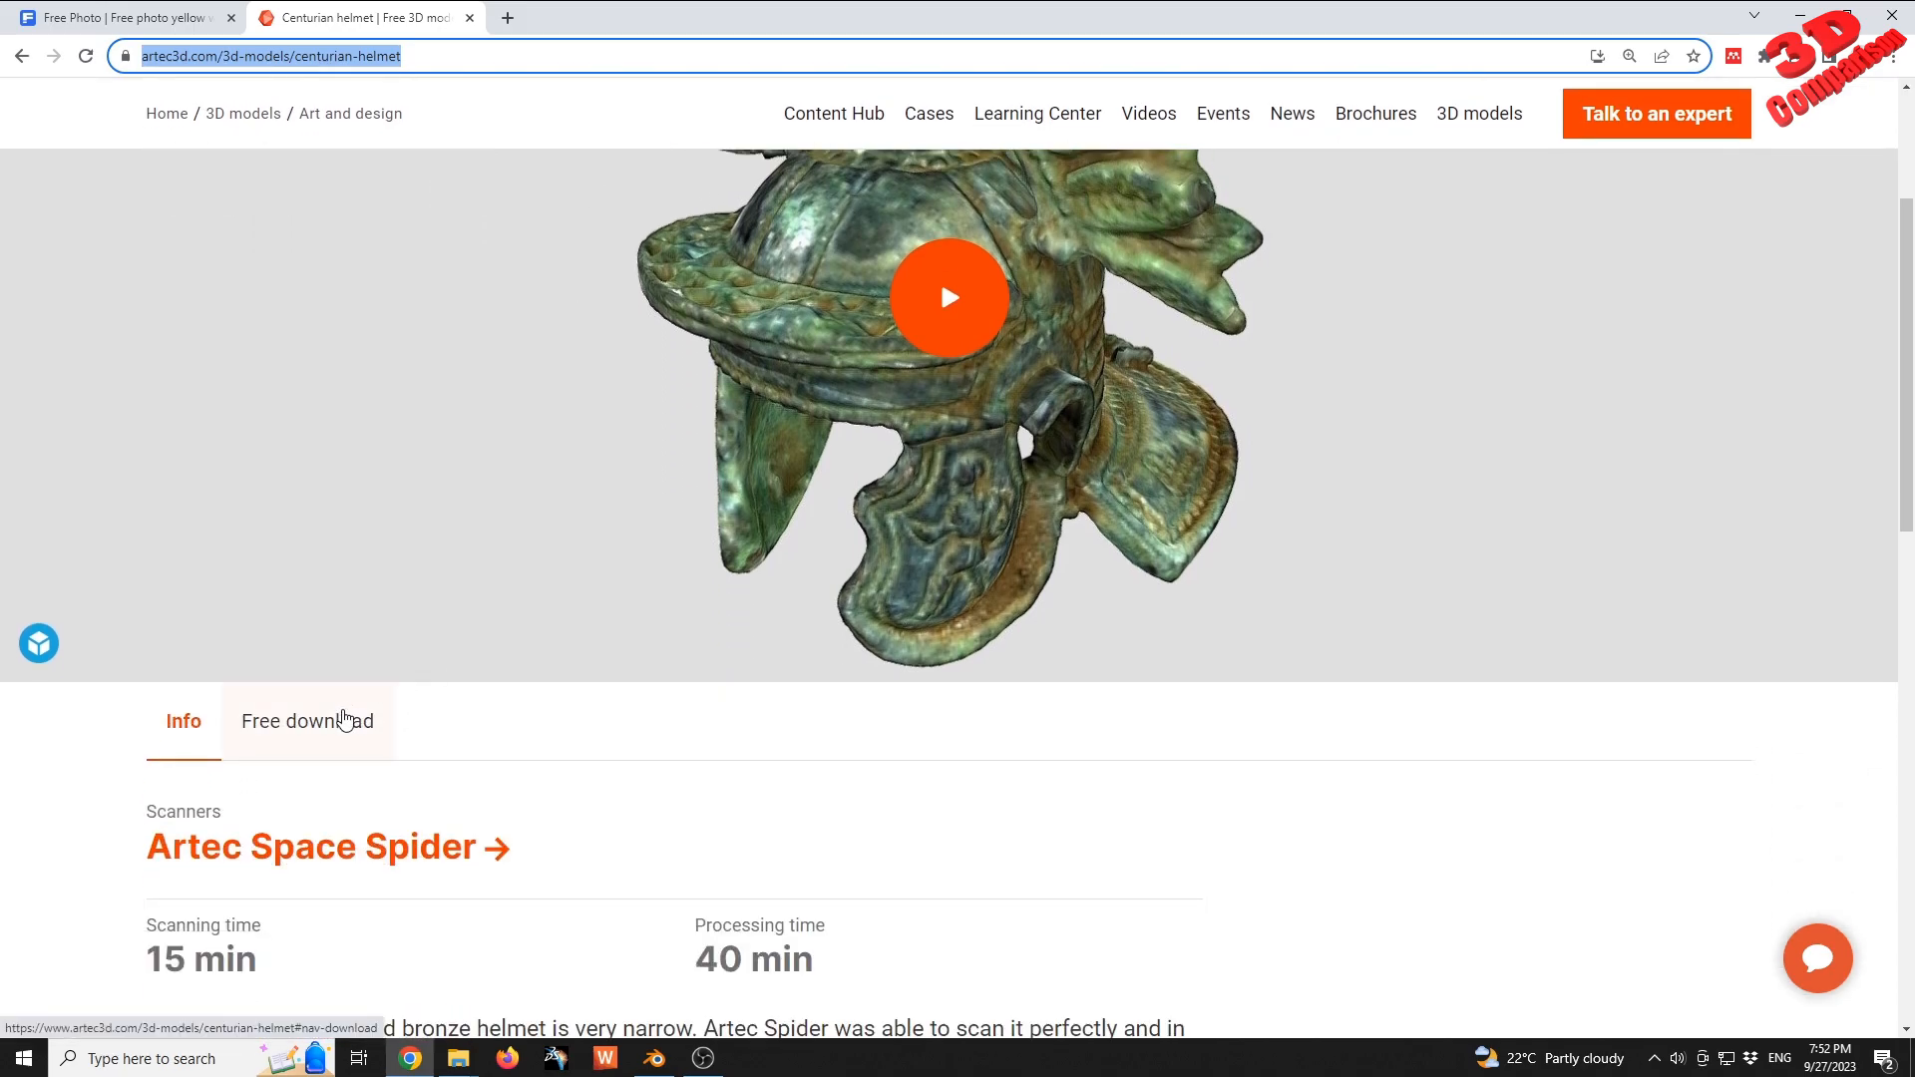
pyautogui.click(340, 724)
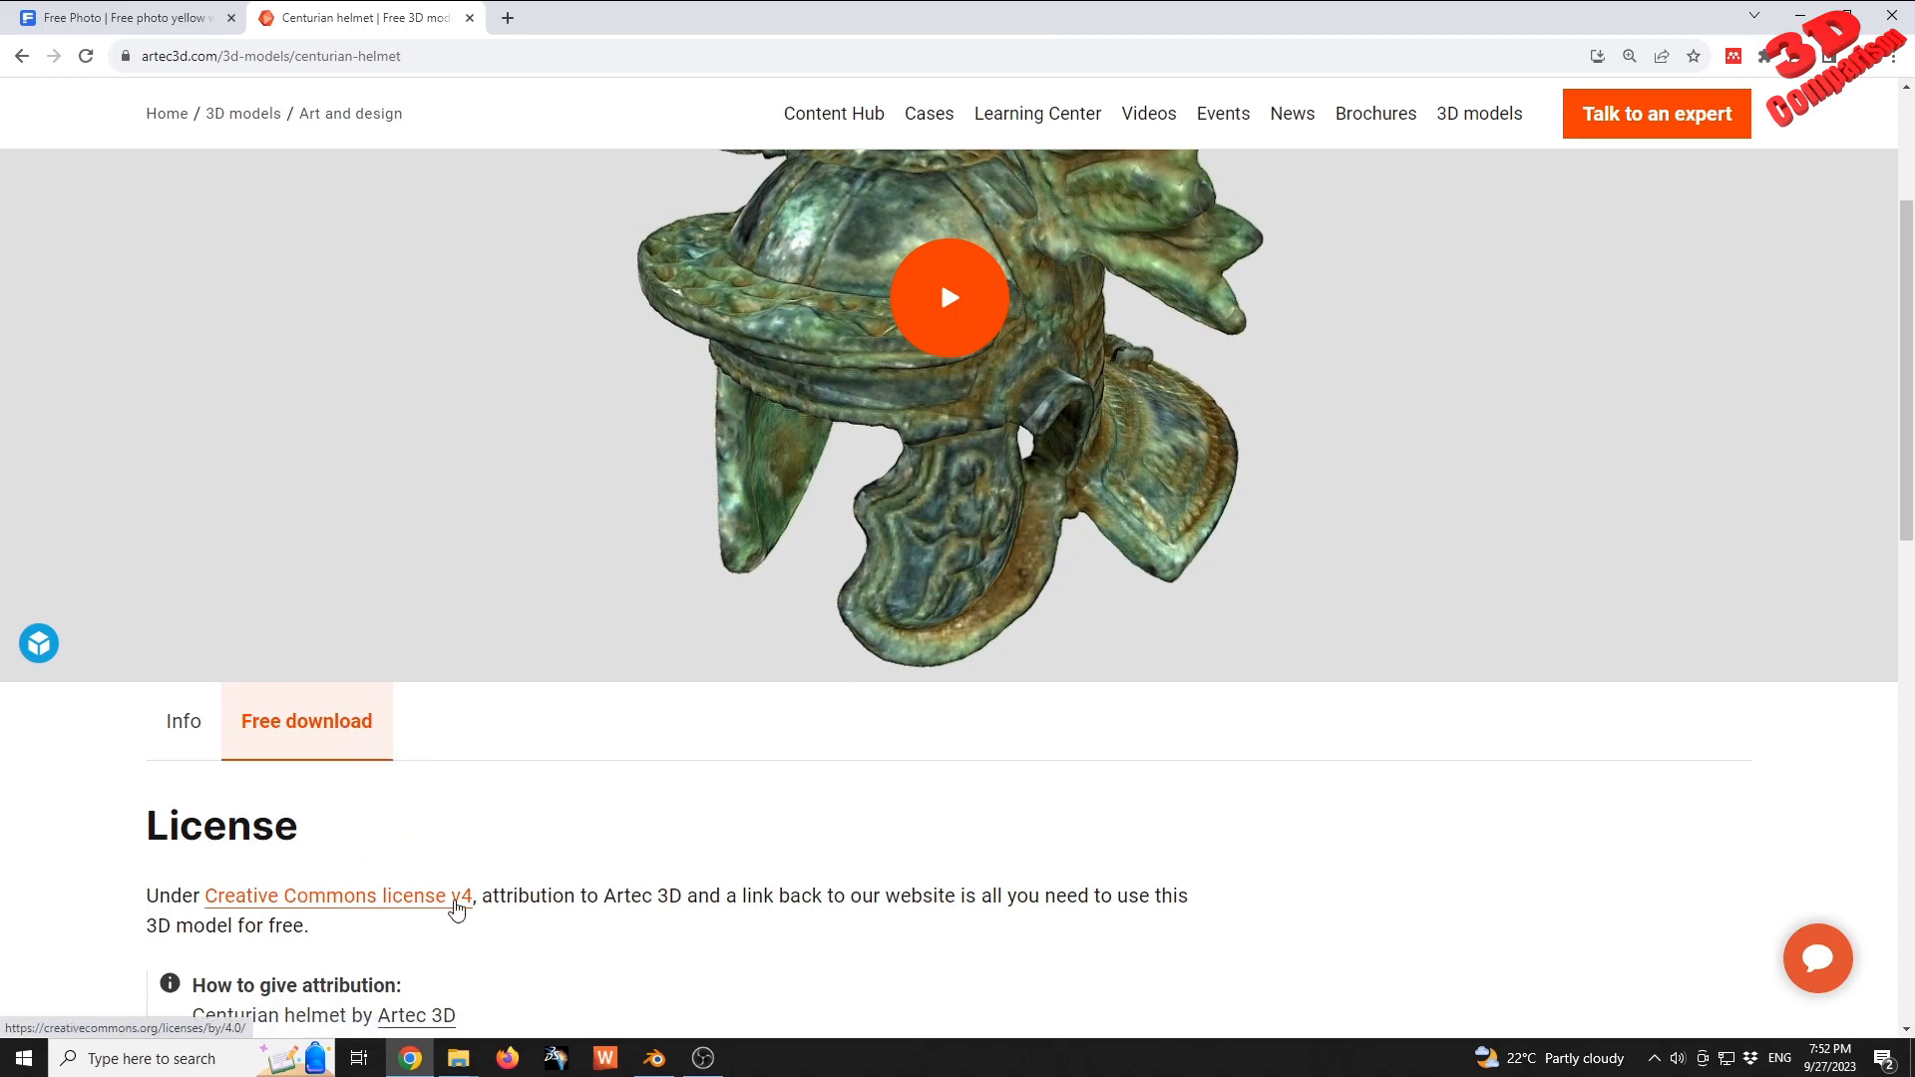
pyautogui.scroll(-2, 455, 909)
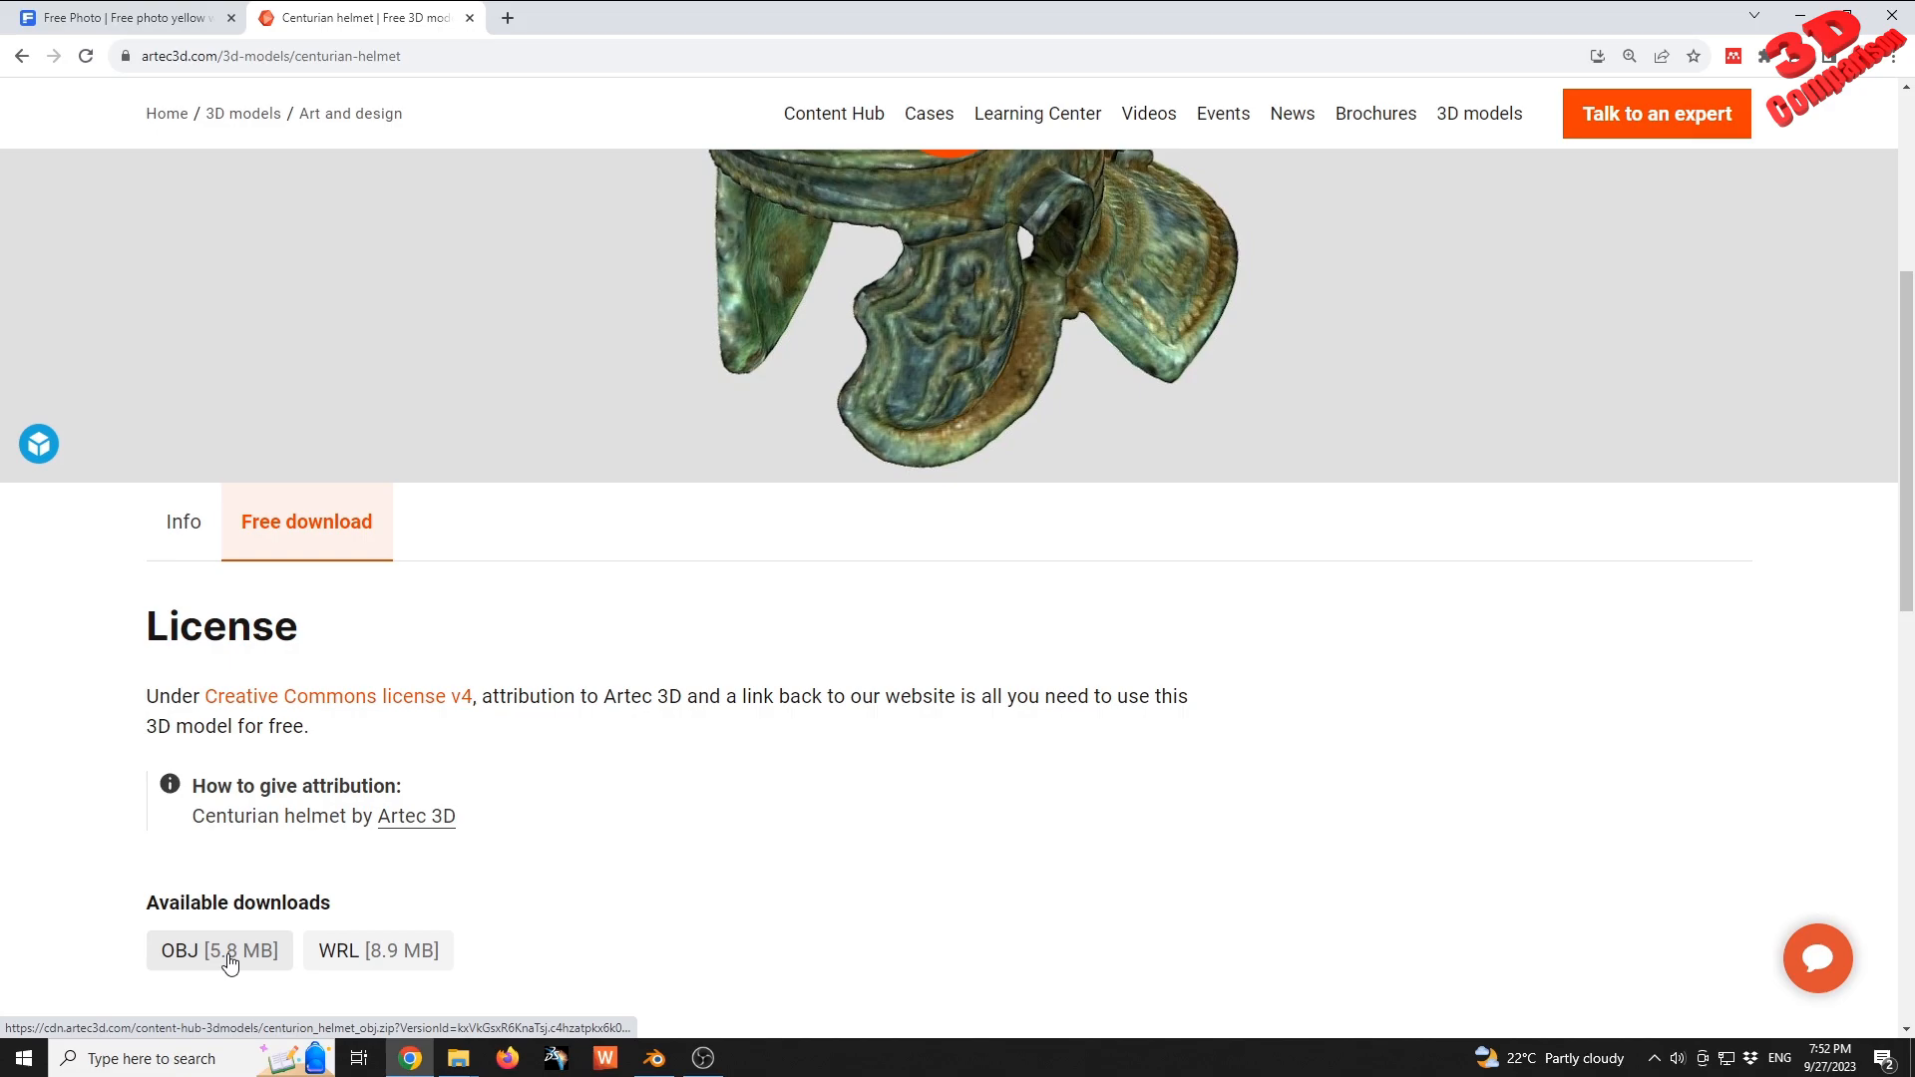
# - Switch to Blender and import Centurion_helmet.obj as a Wavefront OBJ from the centurion_helmet_obj folder in Downloads
pyautogui.click(654, 1058)
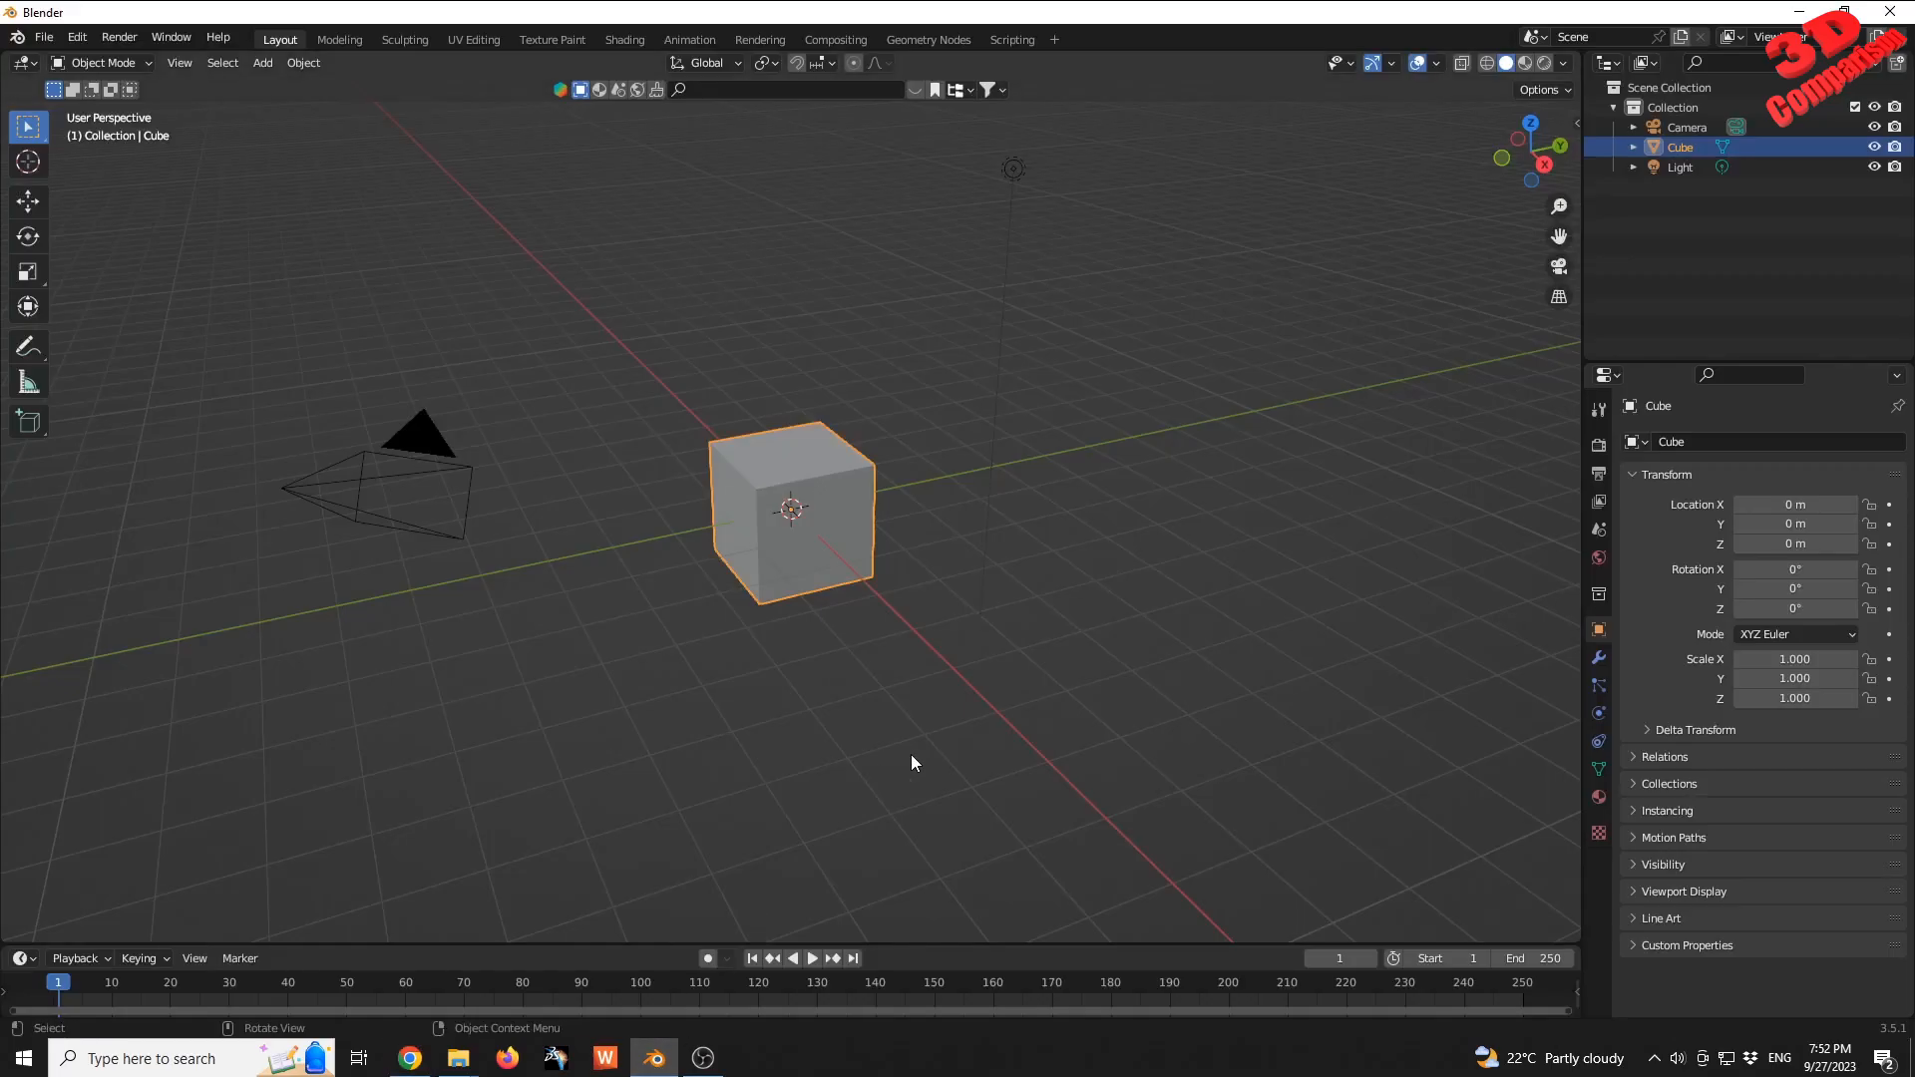
pyautogui.click(53, 41)
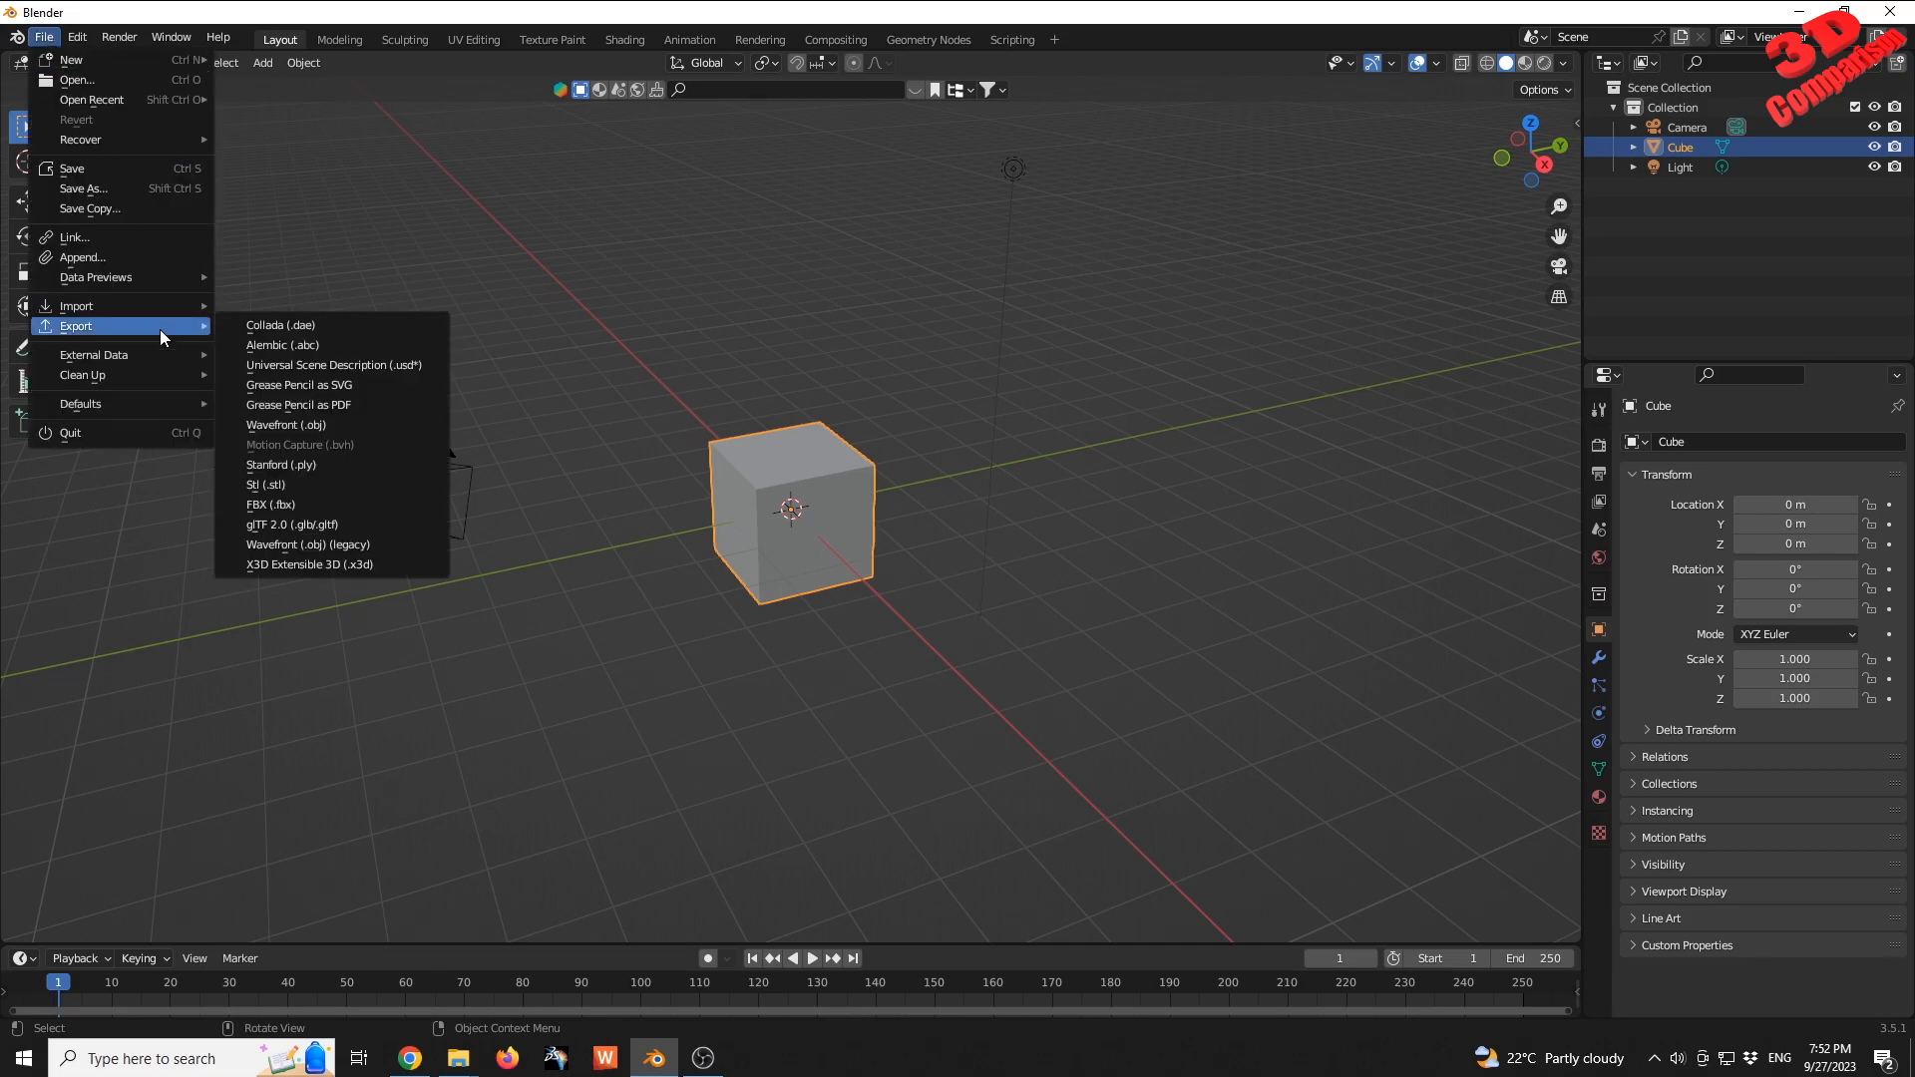
pyautogui.moveTo(156, 307)
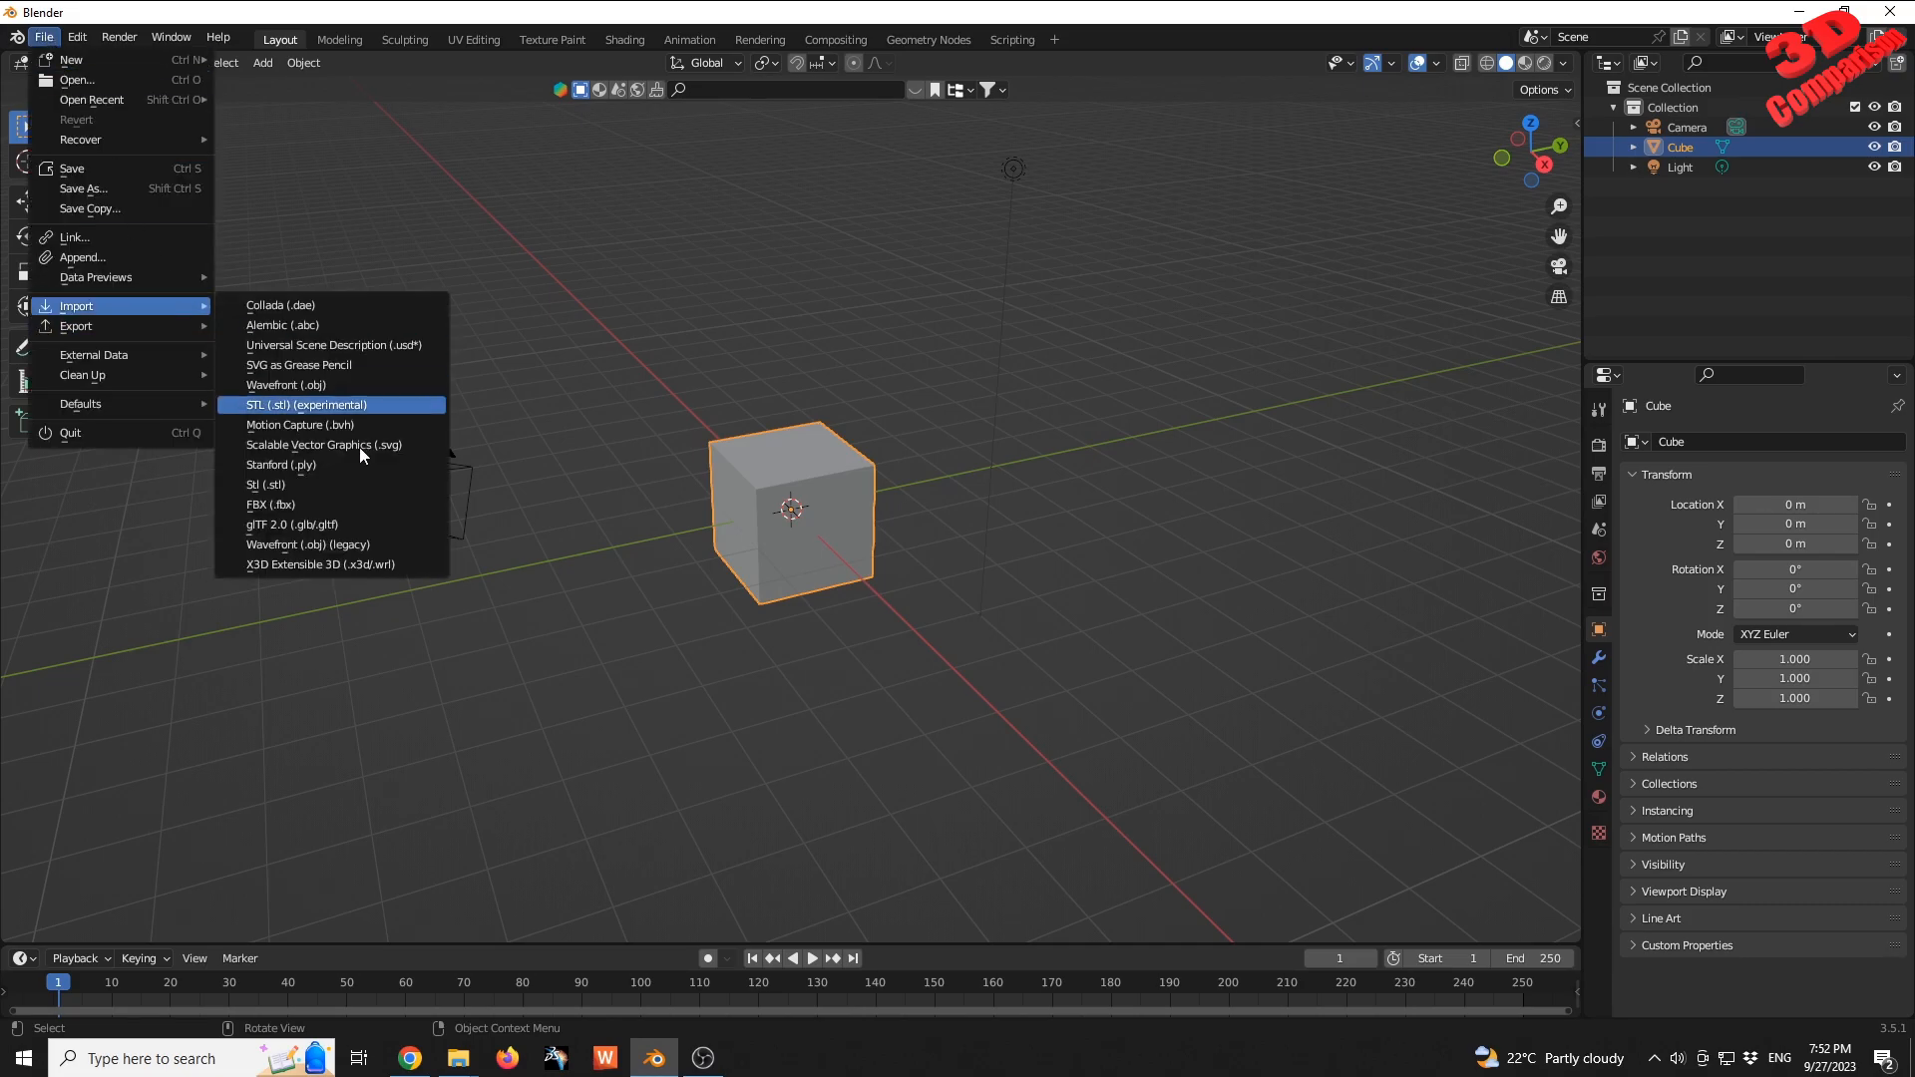
pyautogui.click(297, 384)
pyautogui.click(504, 519)
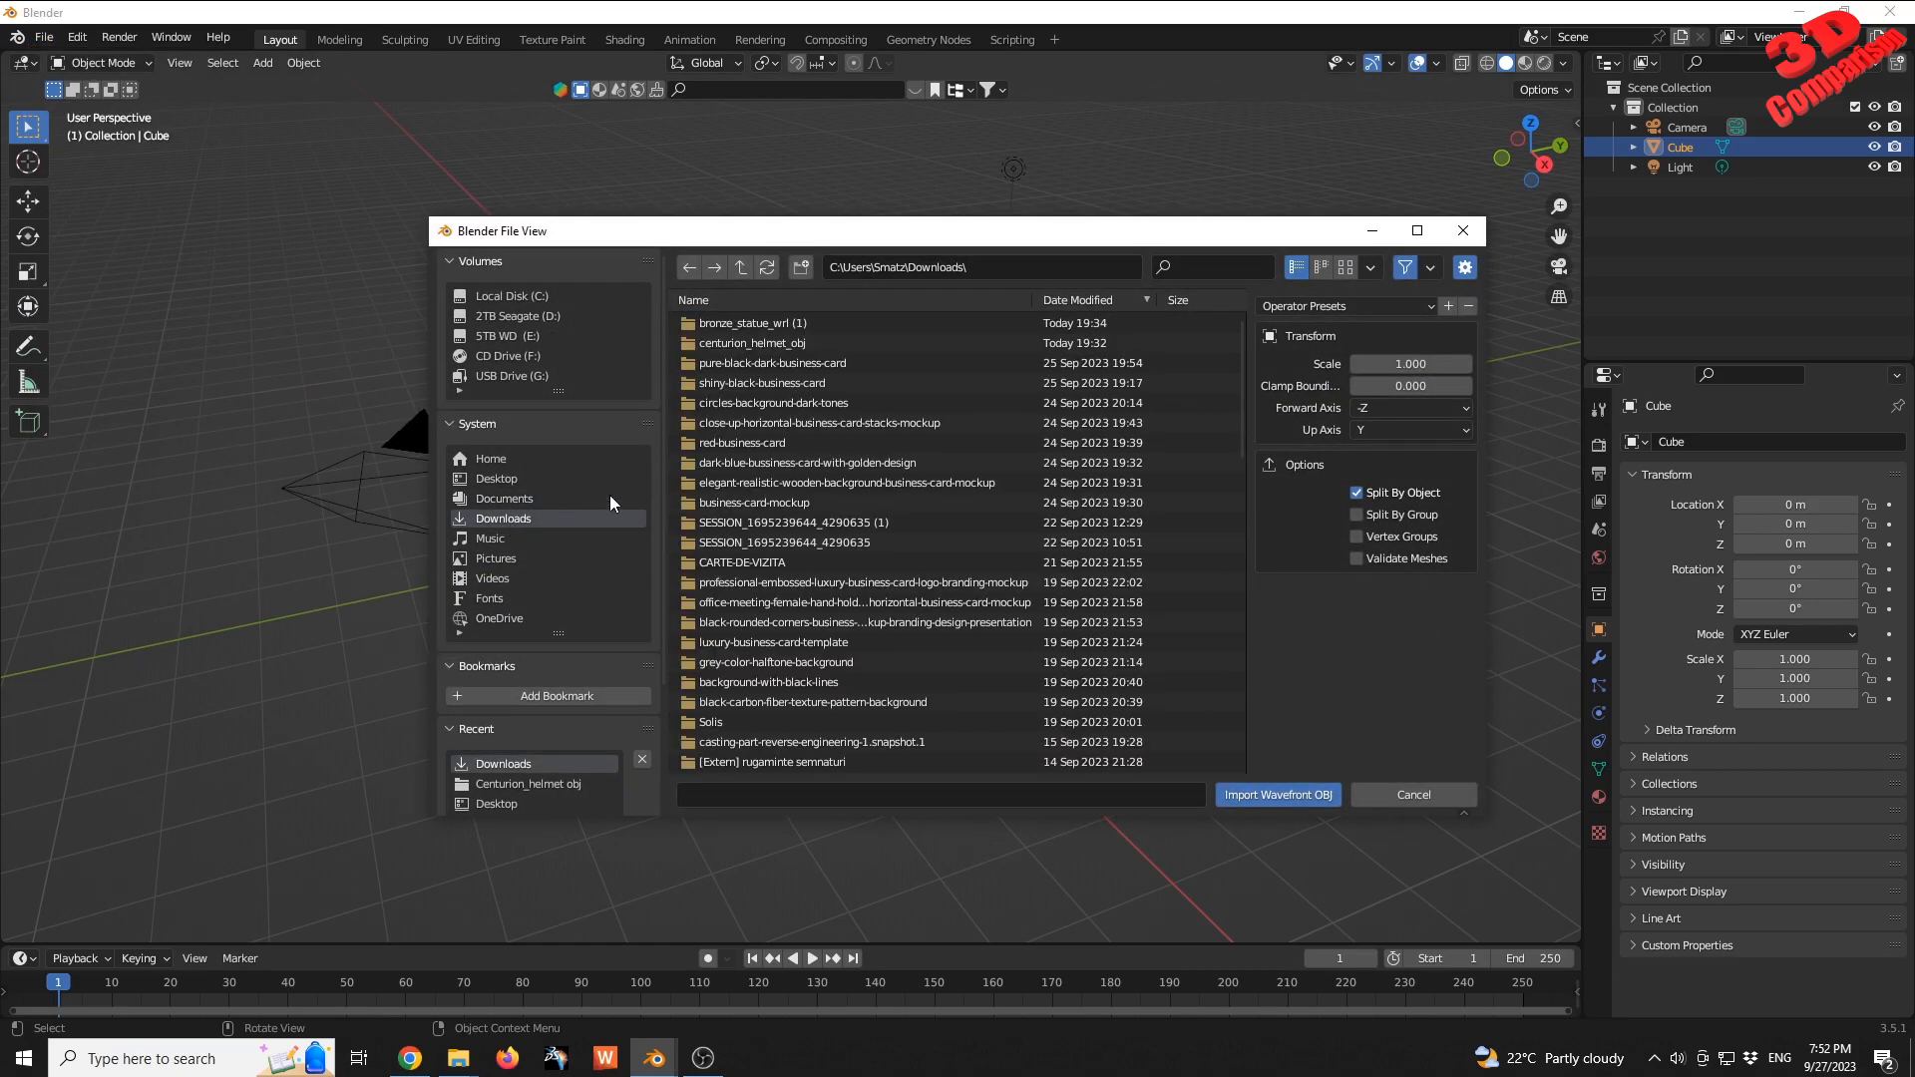
pyautogui.doubleClick(760, 341)
pyautogui.doubleClick(783, 327)
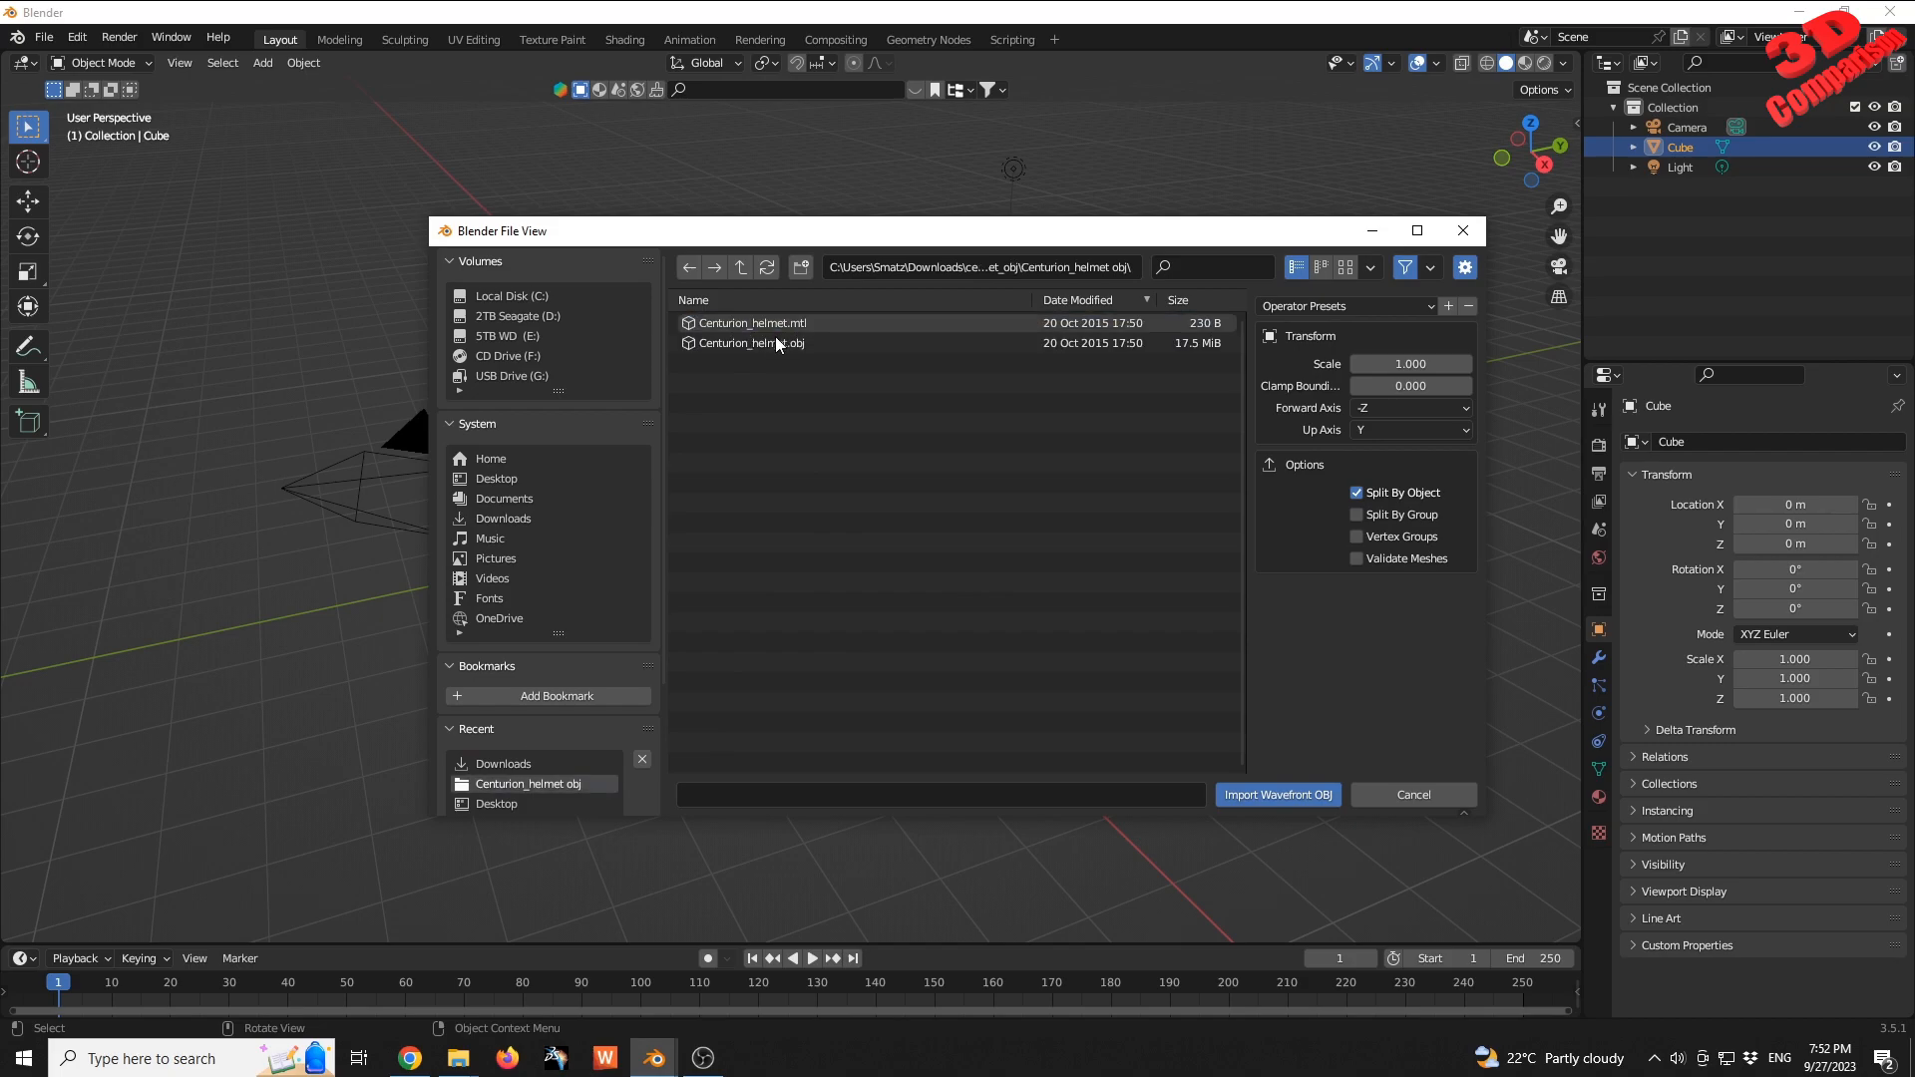
pyautogui.doubleClick(763, 342)
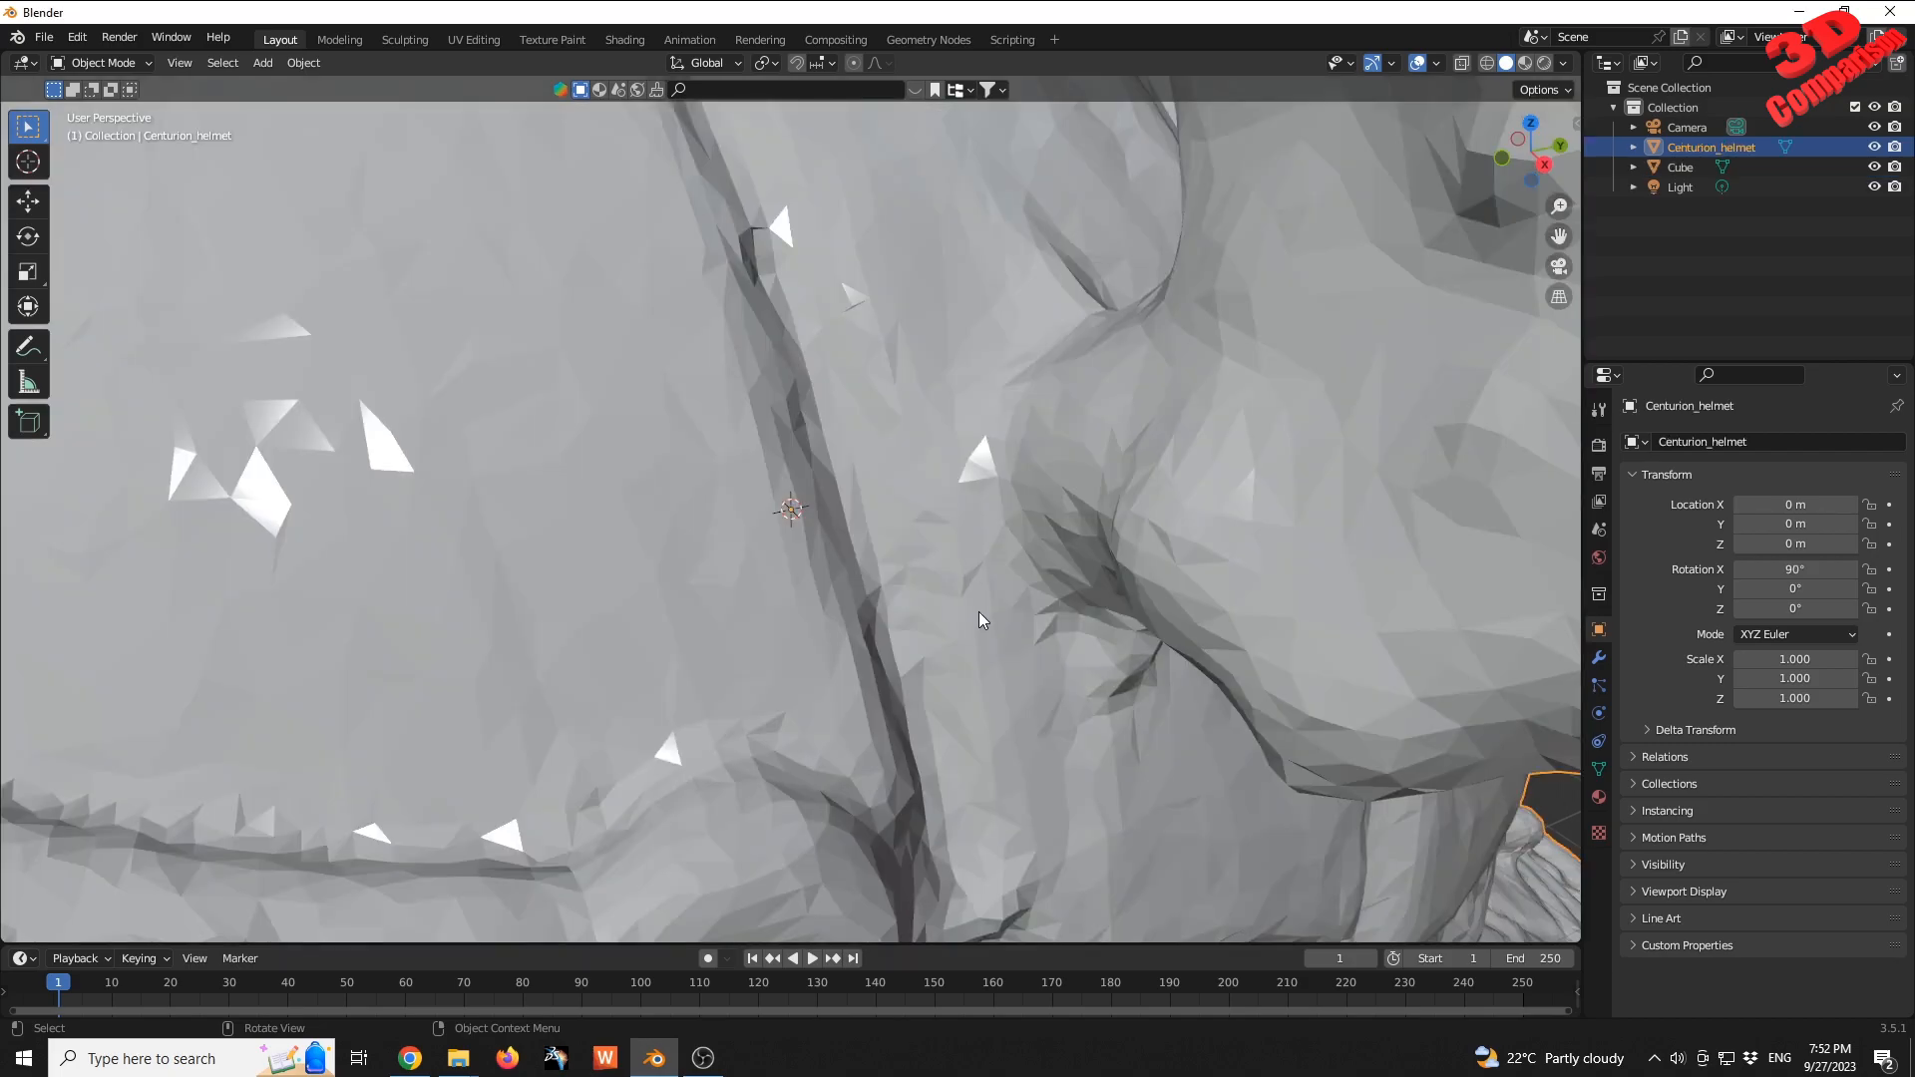
# - Bring the whole imported helmet into view and display it with Material Preview shading
pyautogui.scroll(-10, 939, 577)
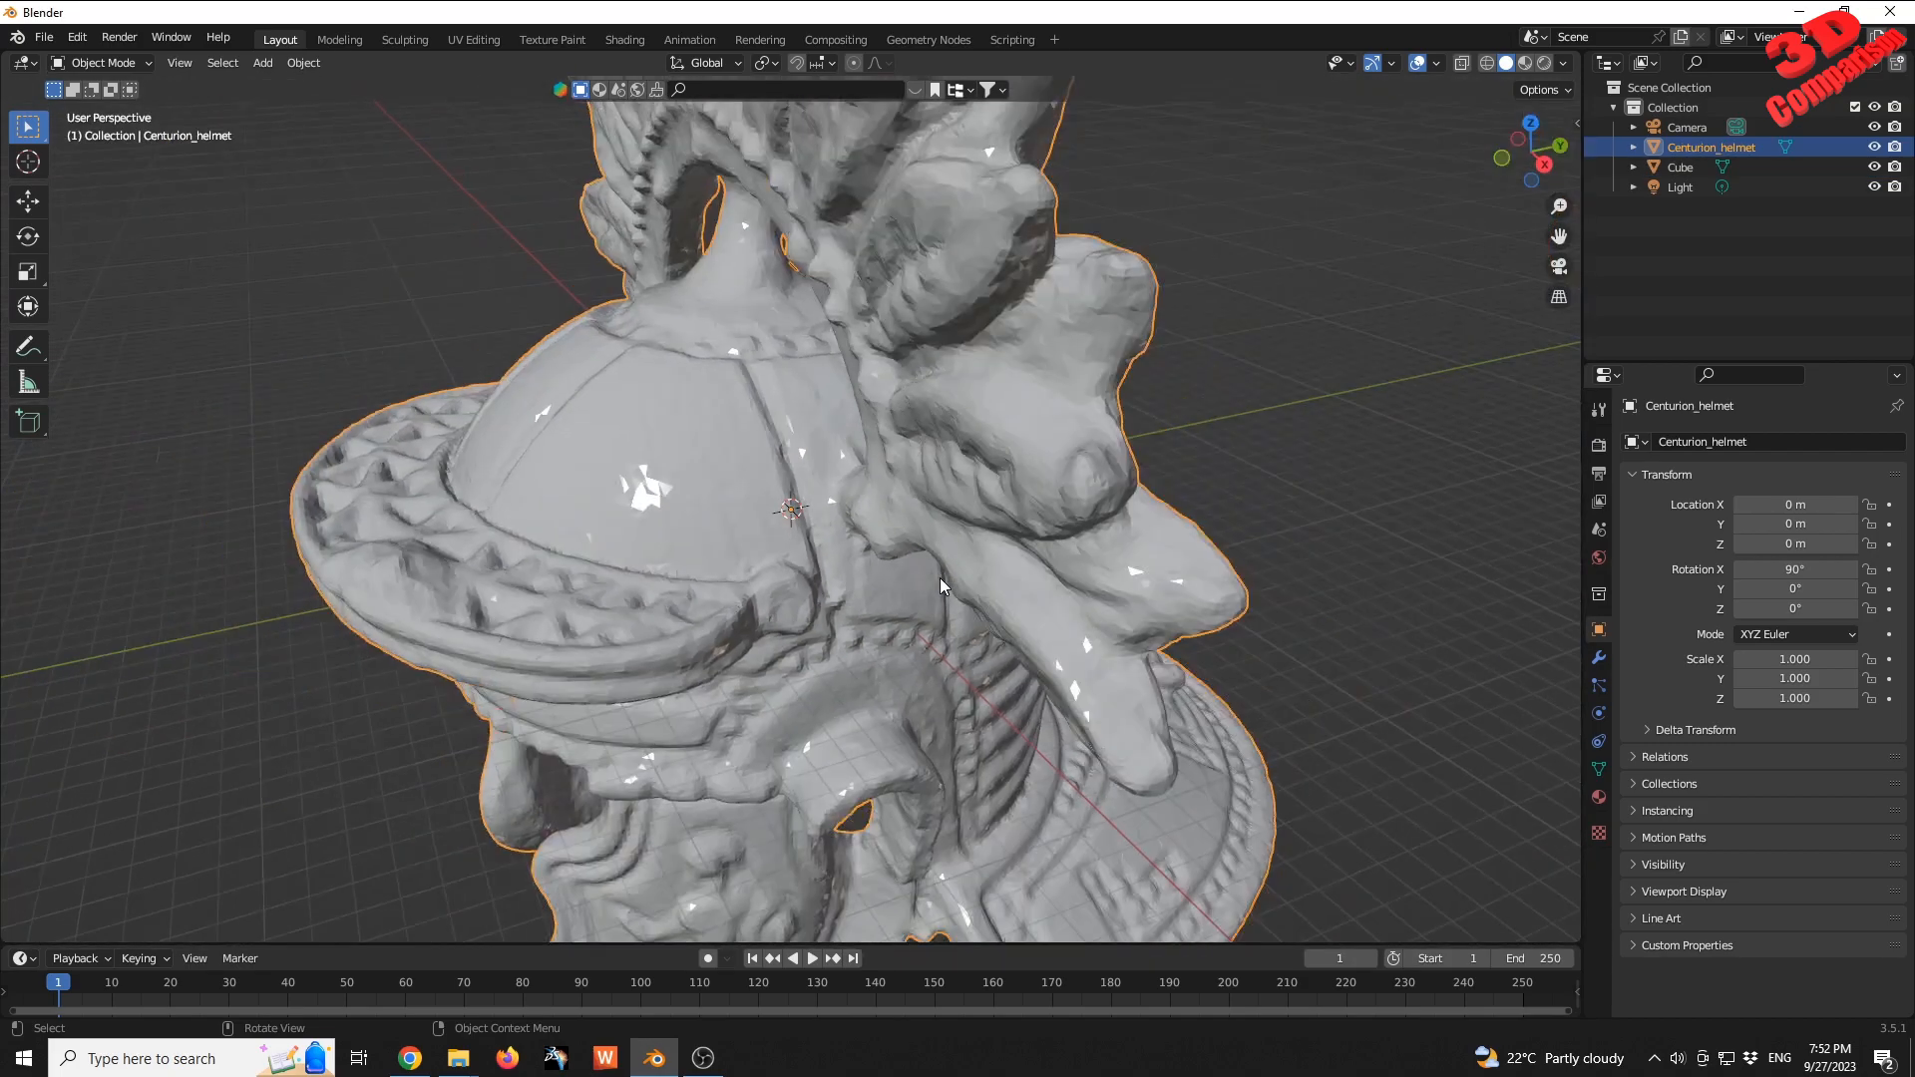
pyautogui.moveTo(940, 578); pyautogui.dragTo(1008, 529, button='middle')
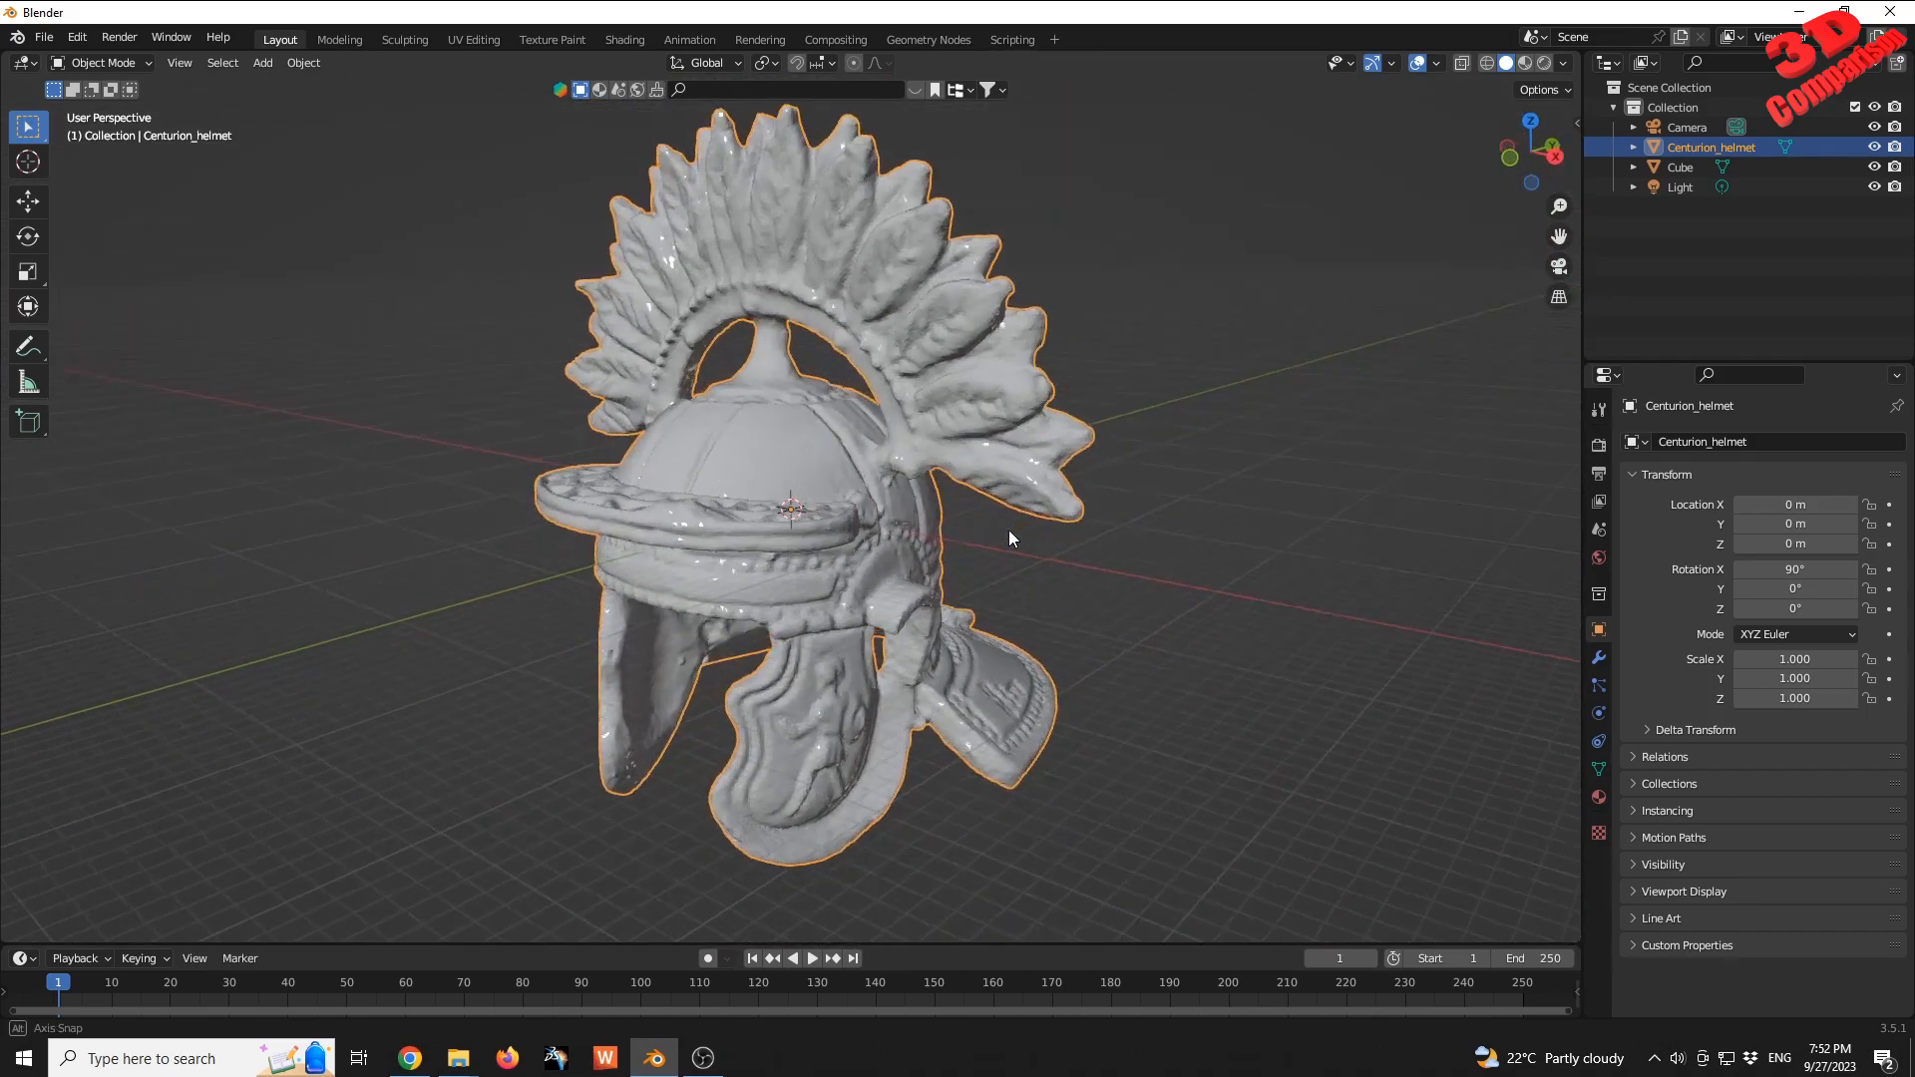
pyautogui.click(1519, 71)
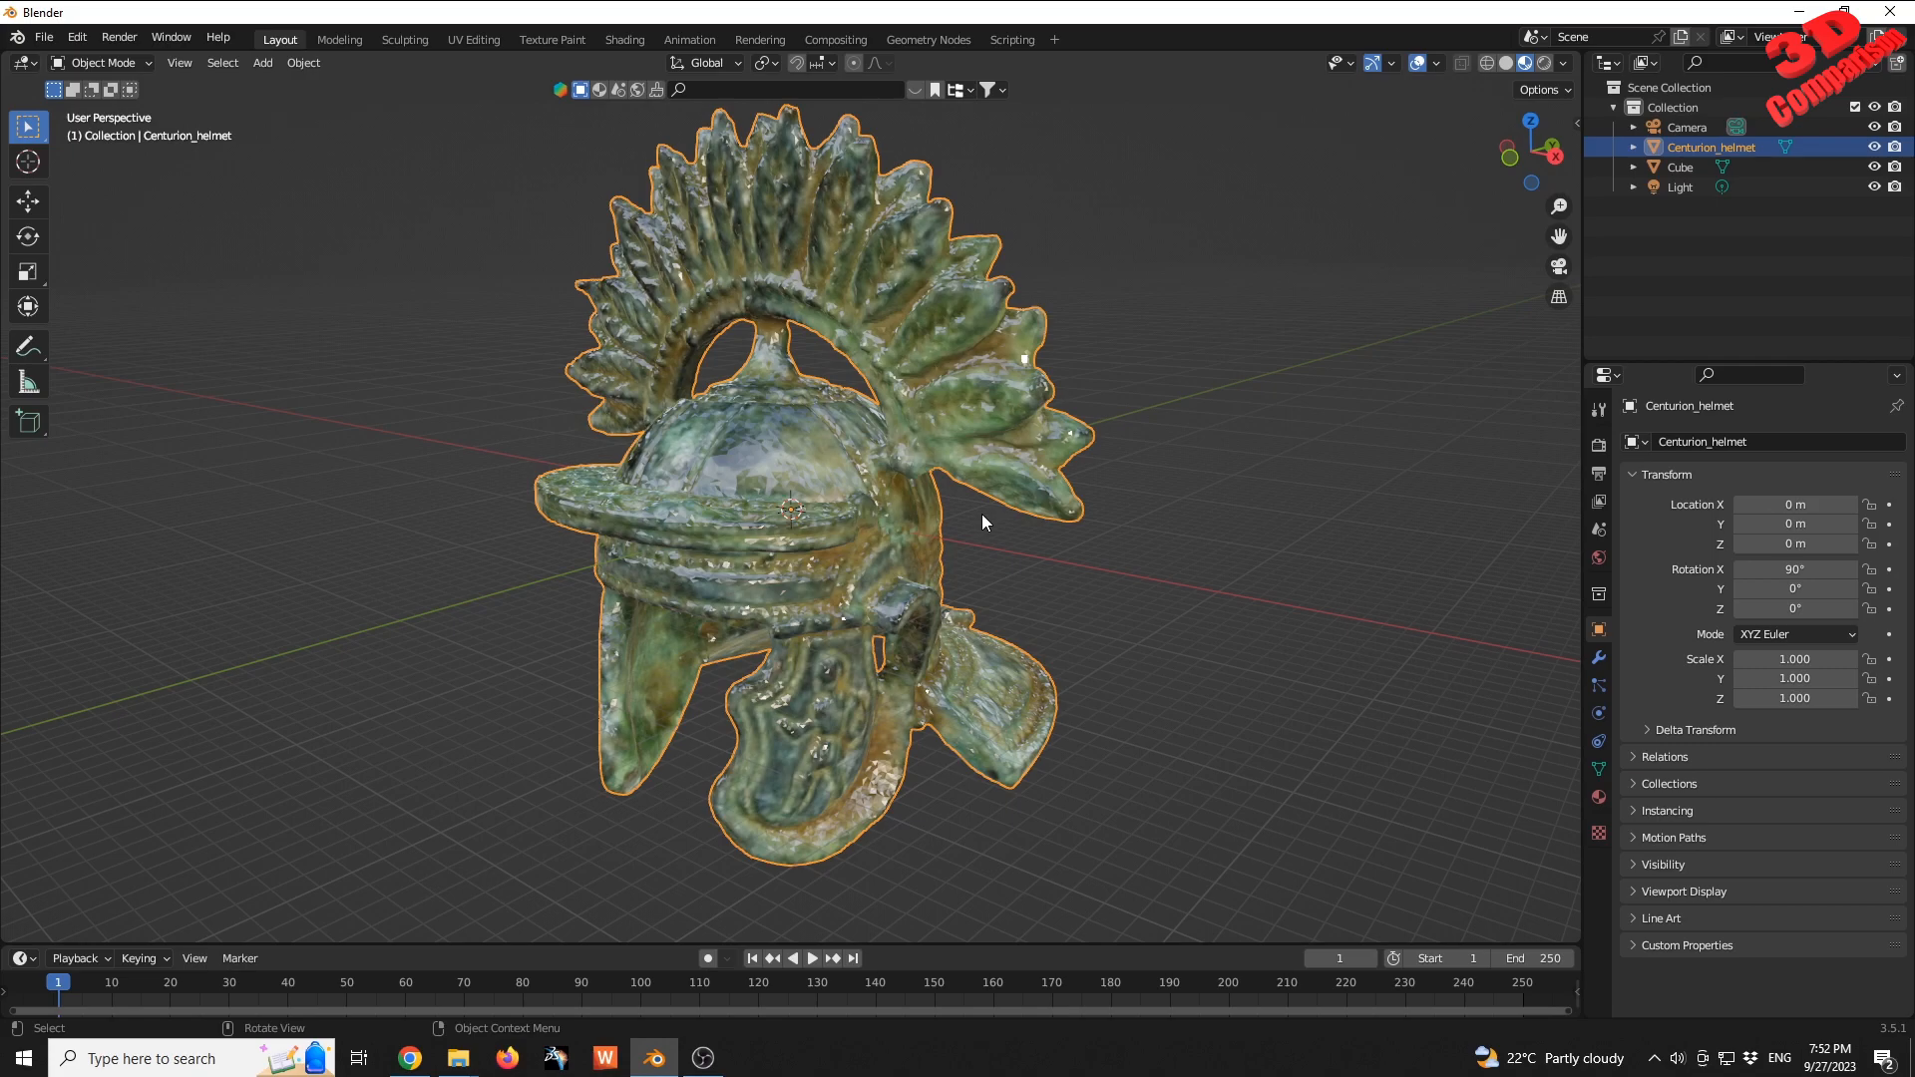
# - Set the Specular value of the helmet's material_0 to 0.1
pyautogui.click(1598, 797)
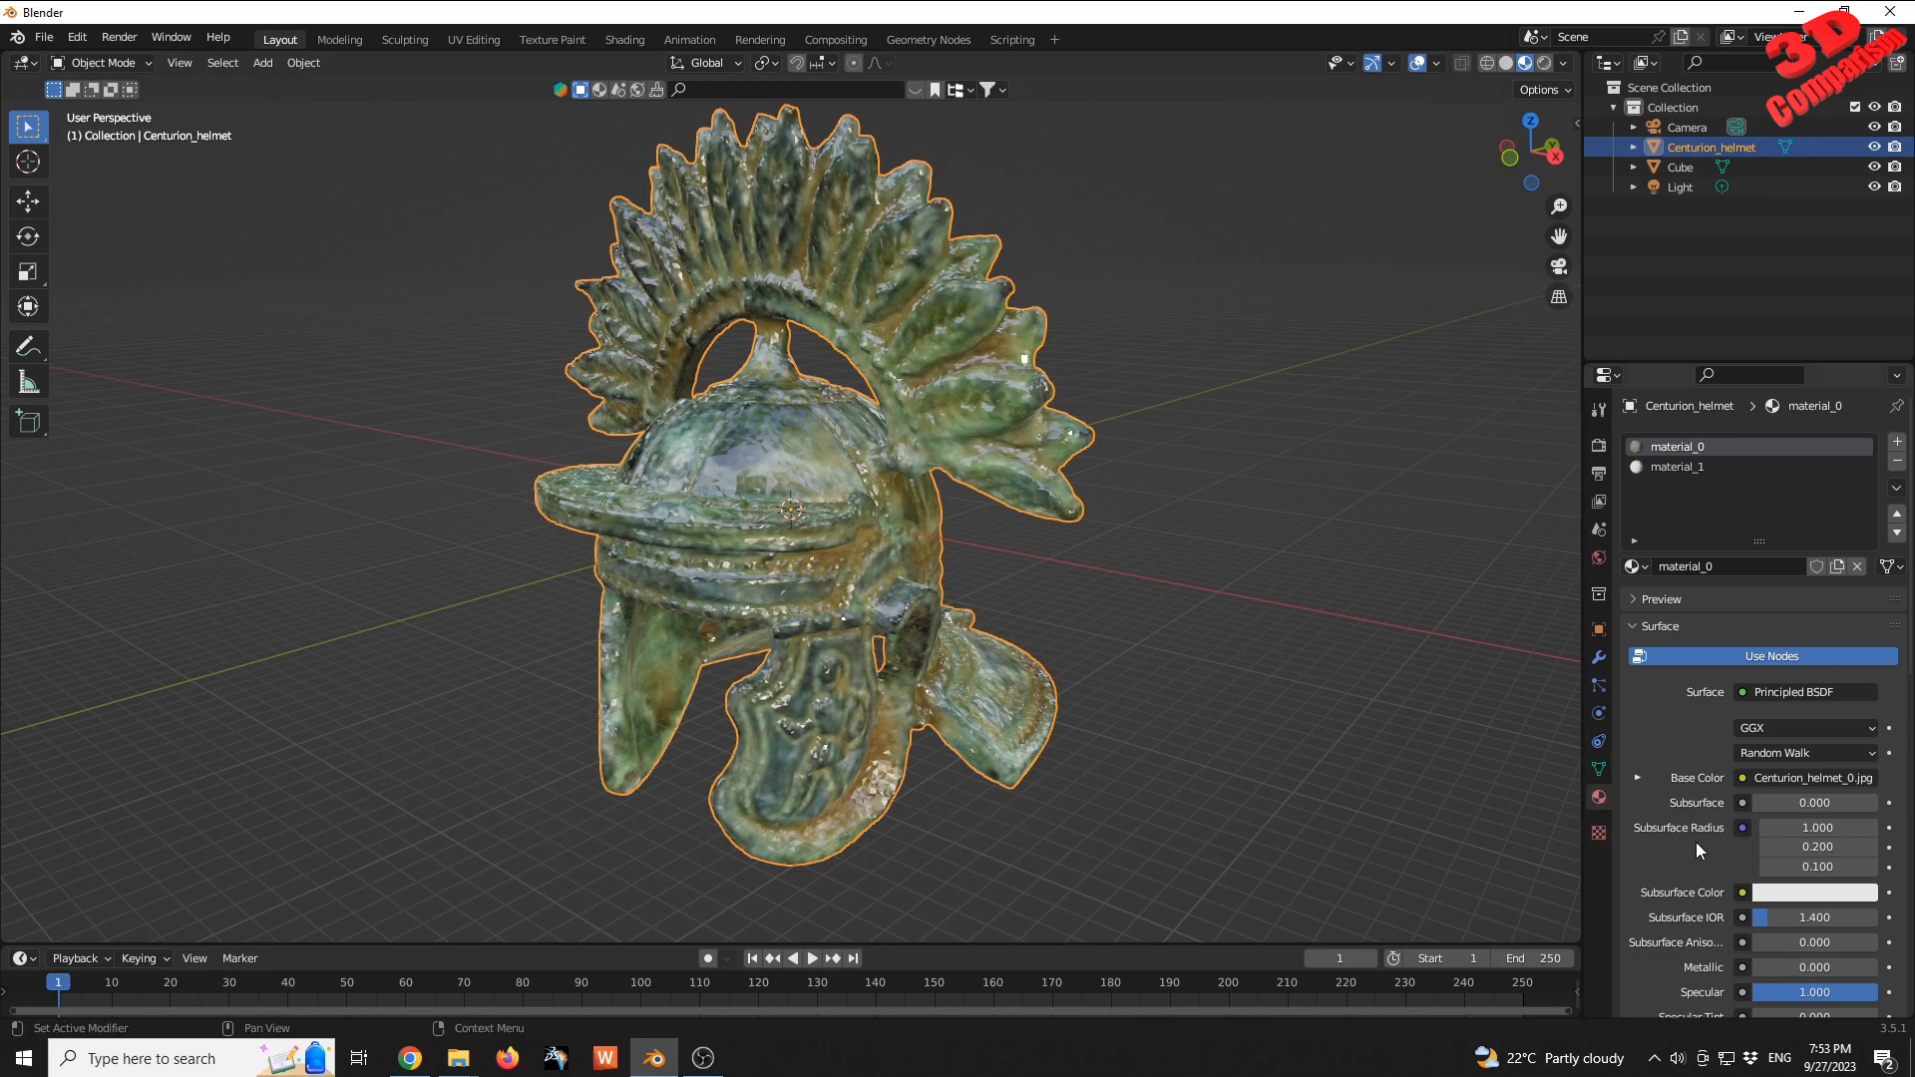
pyautogui.scroll(-3, 1683, 842)
pyautogui.scroll(5, 868, 501)
pyautogui.scroll(2, 807, 481)
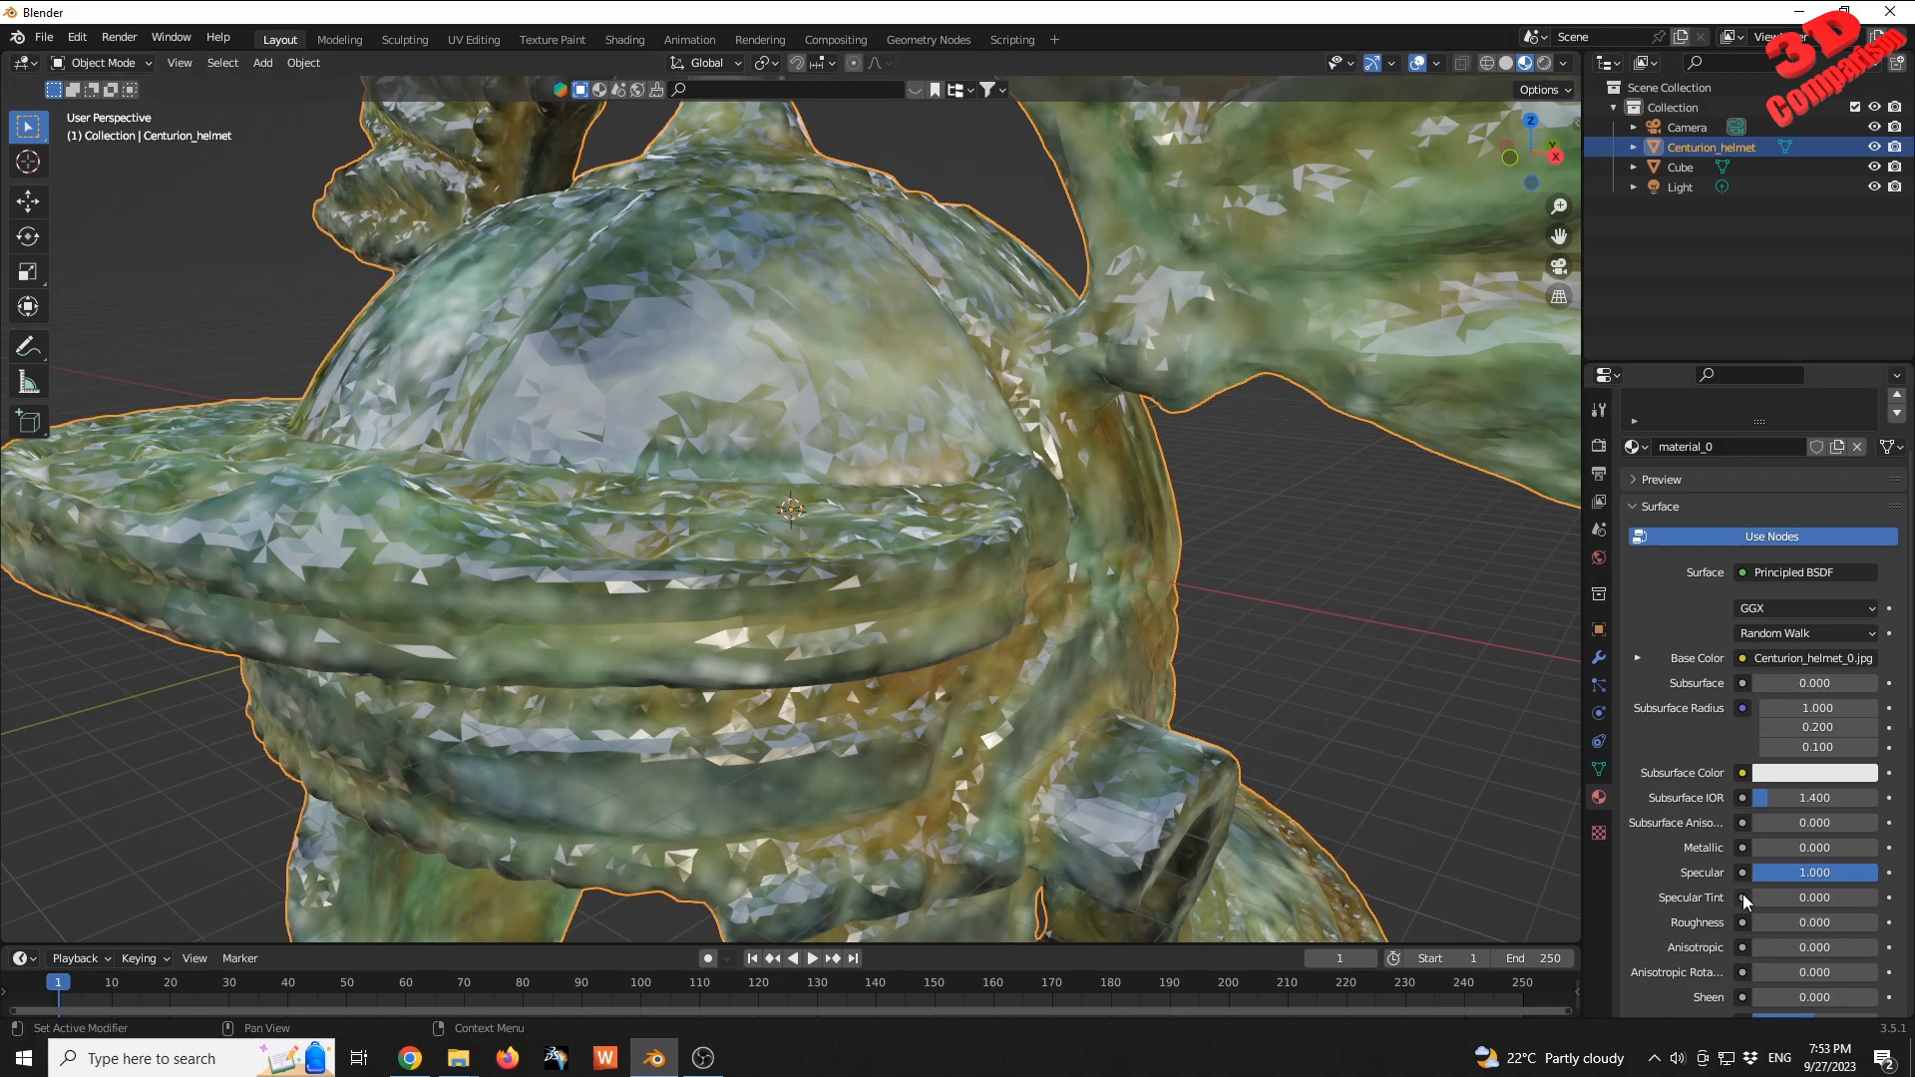
pyautogui.moveTo(1843, 874); pyautogui.dragTo(1774, 863)
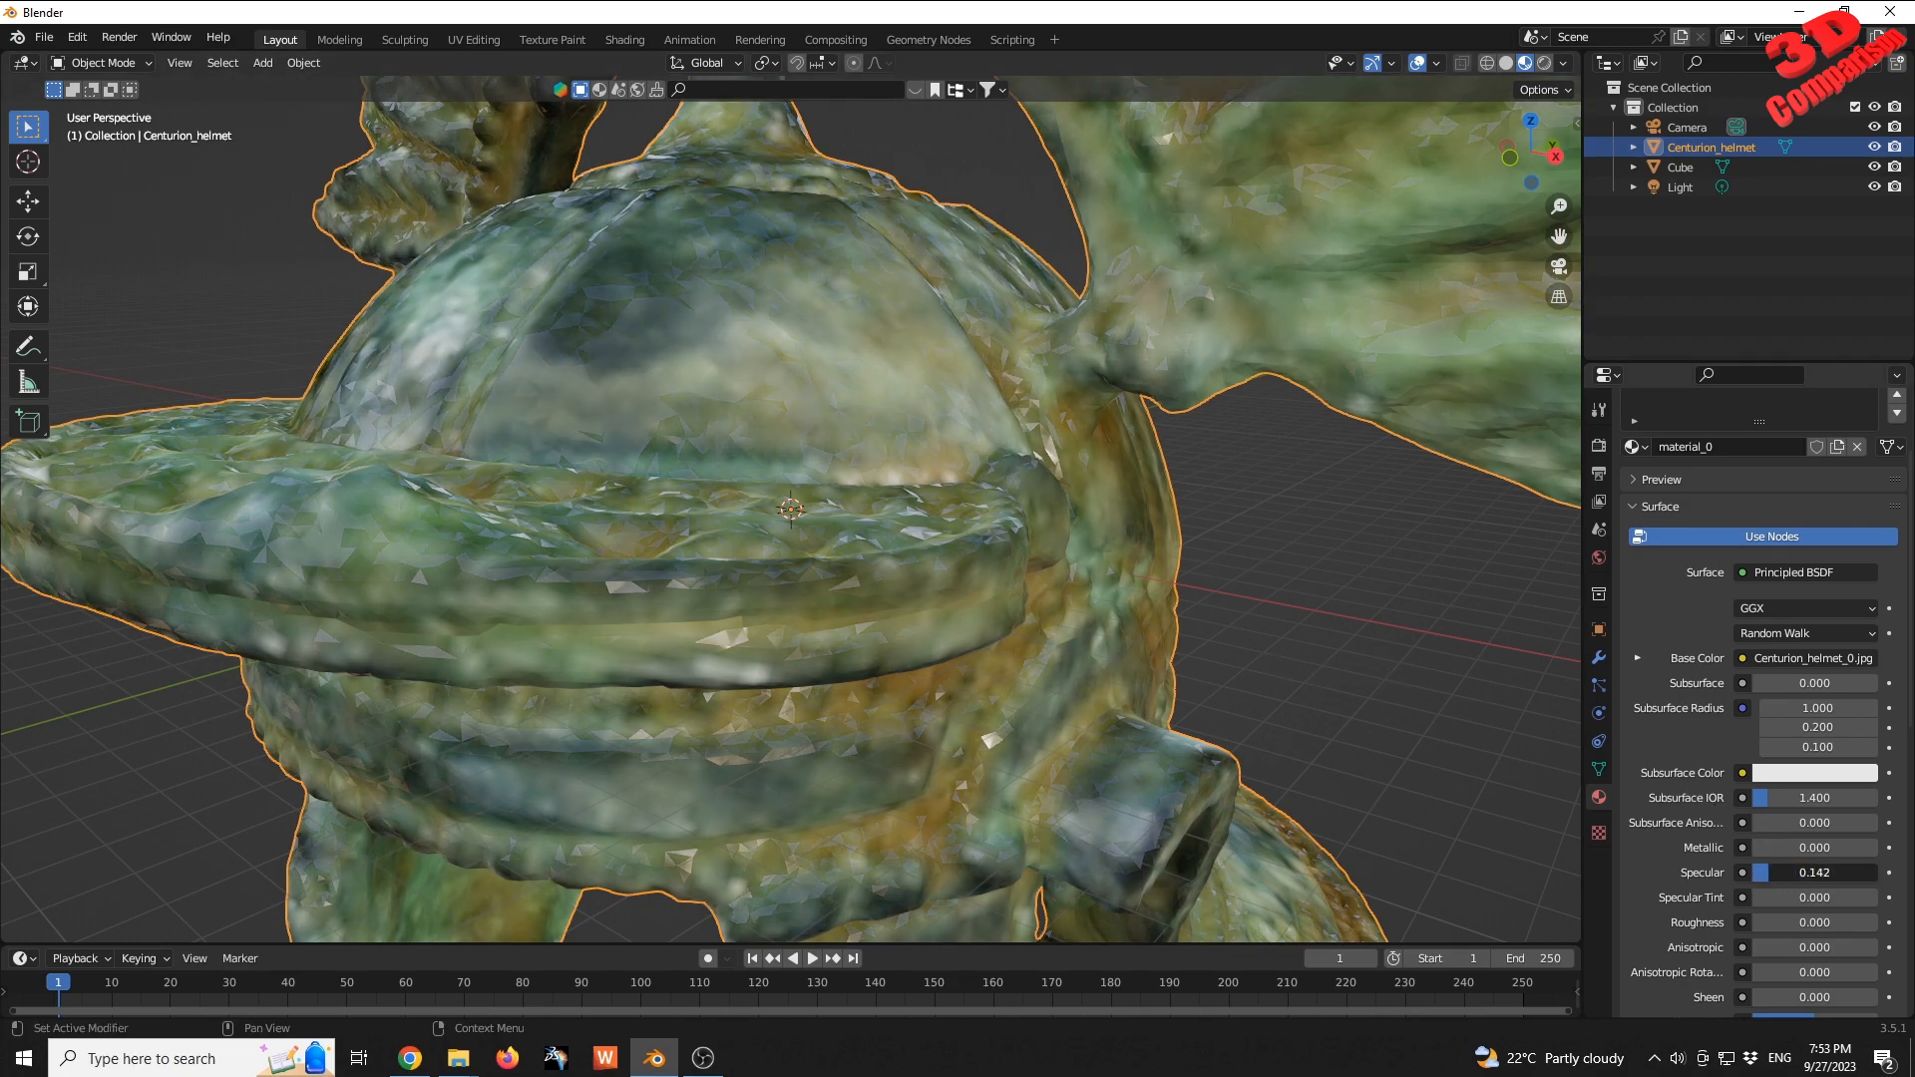
pyautogui.click(1814, 872)
pyautogui.write('0.1')
pyautogui.press('Return')
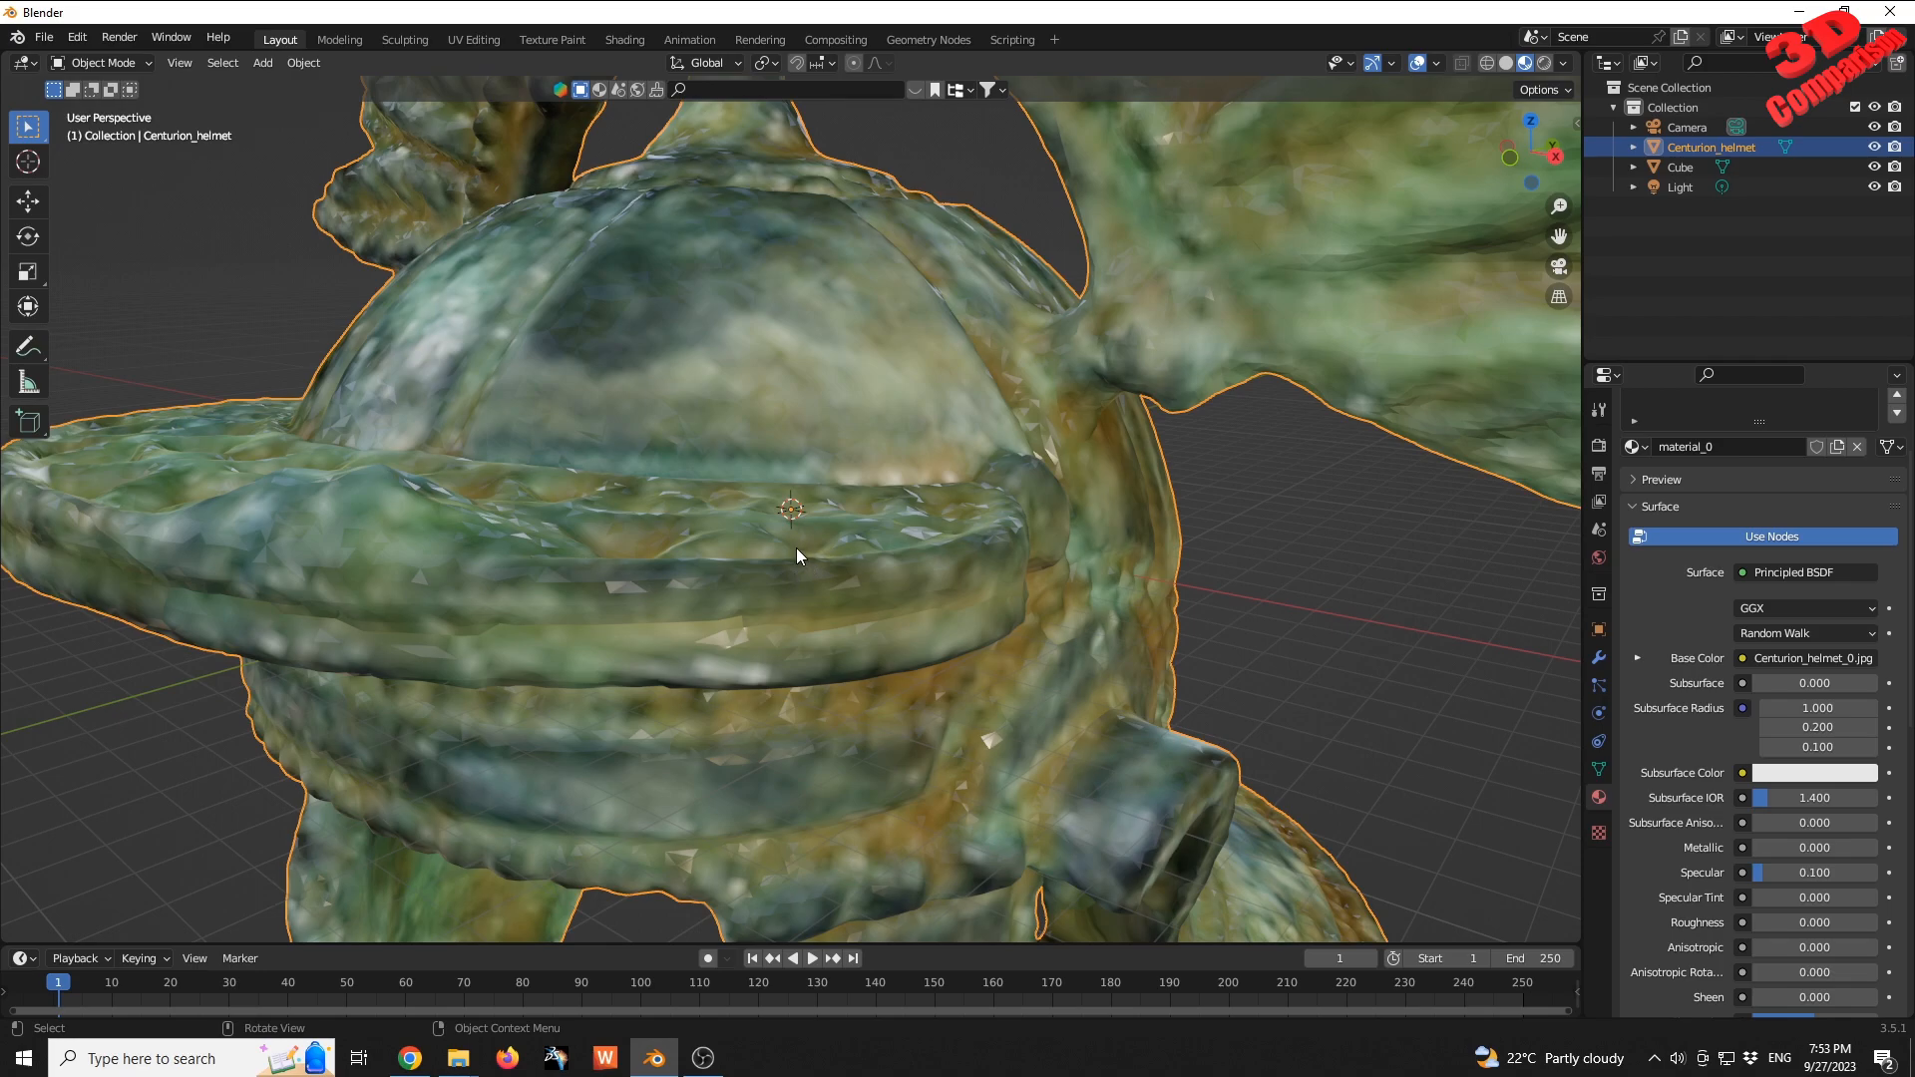
# - Apply Shade Smooth to the helmet and set material_0's Specular to 0.2
pyautogui.rightClick(777, 454)
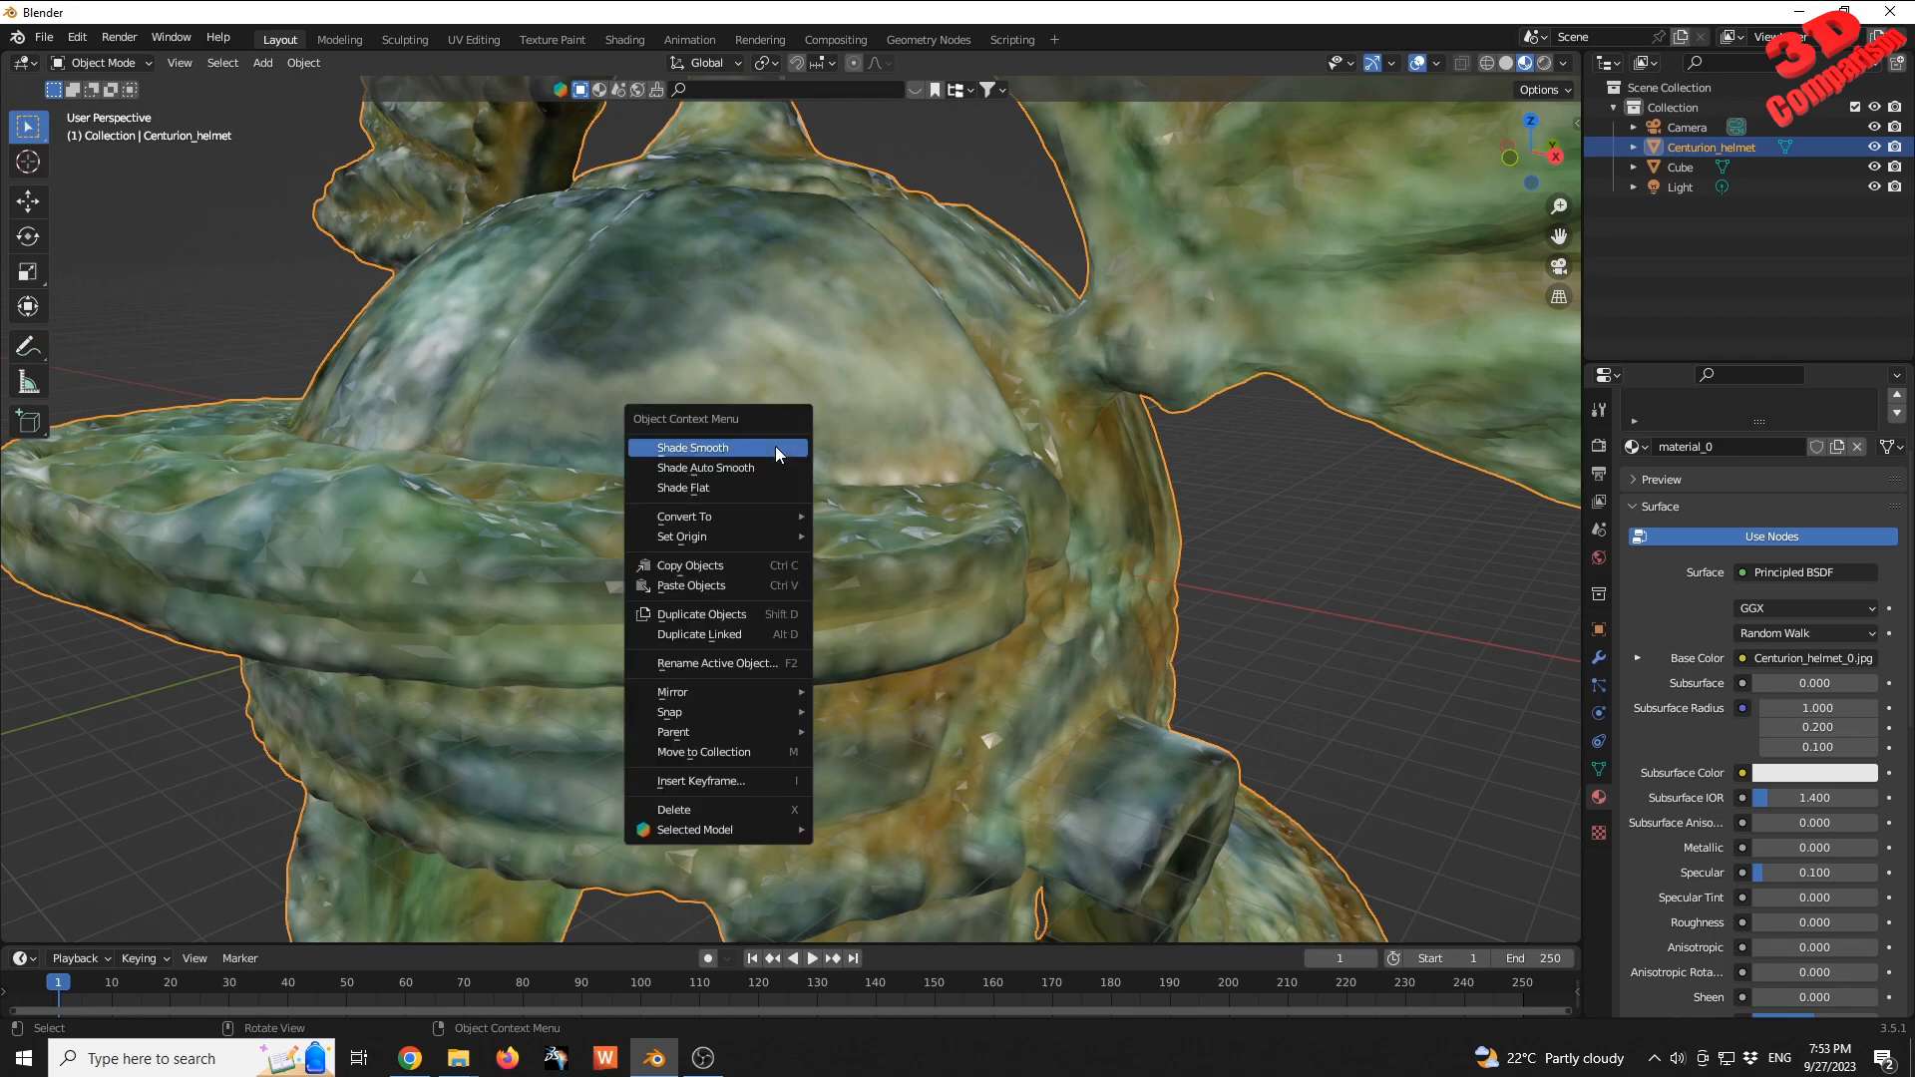
pyautogui.click(724, 454)
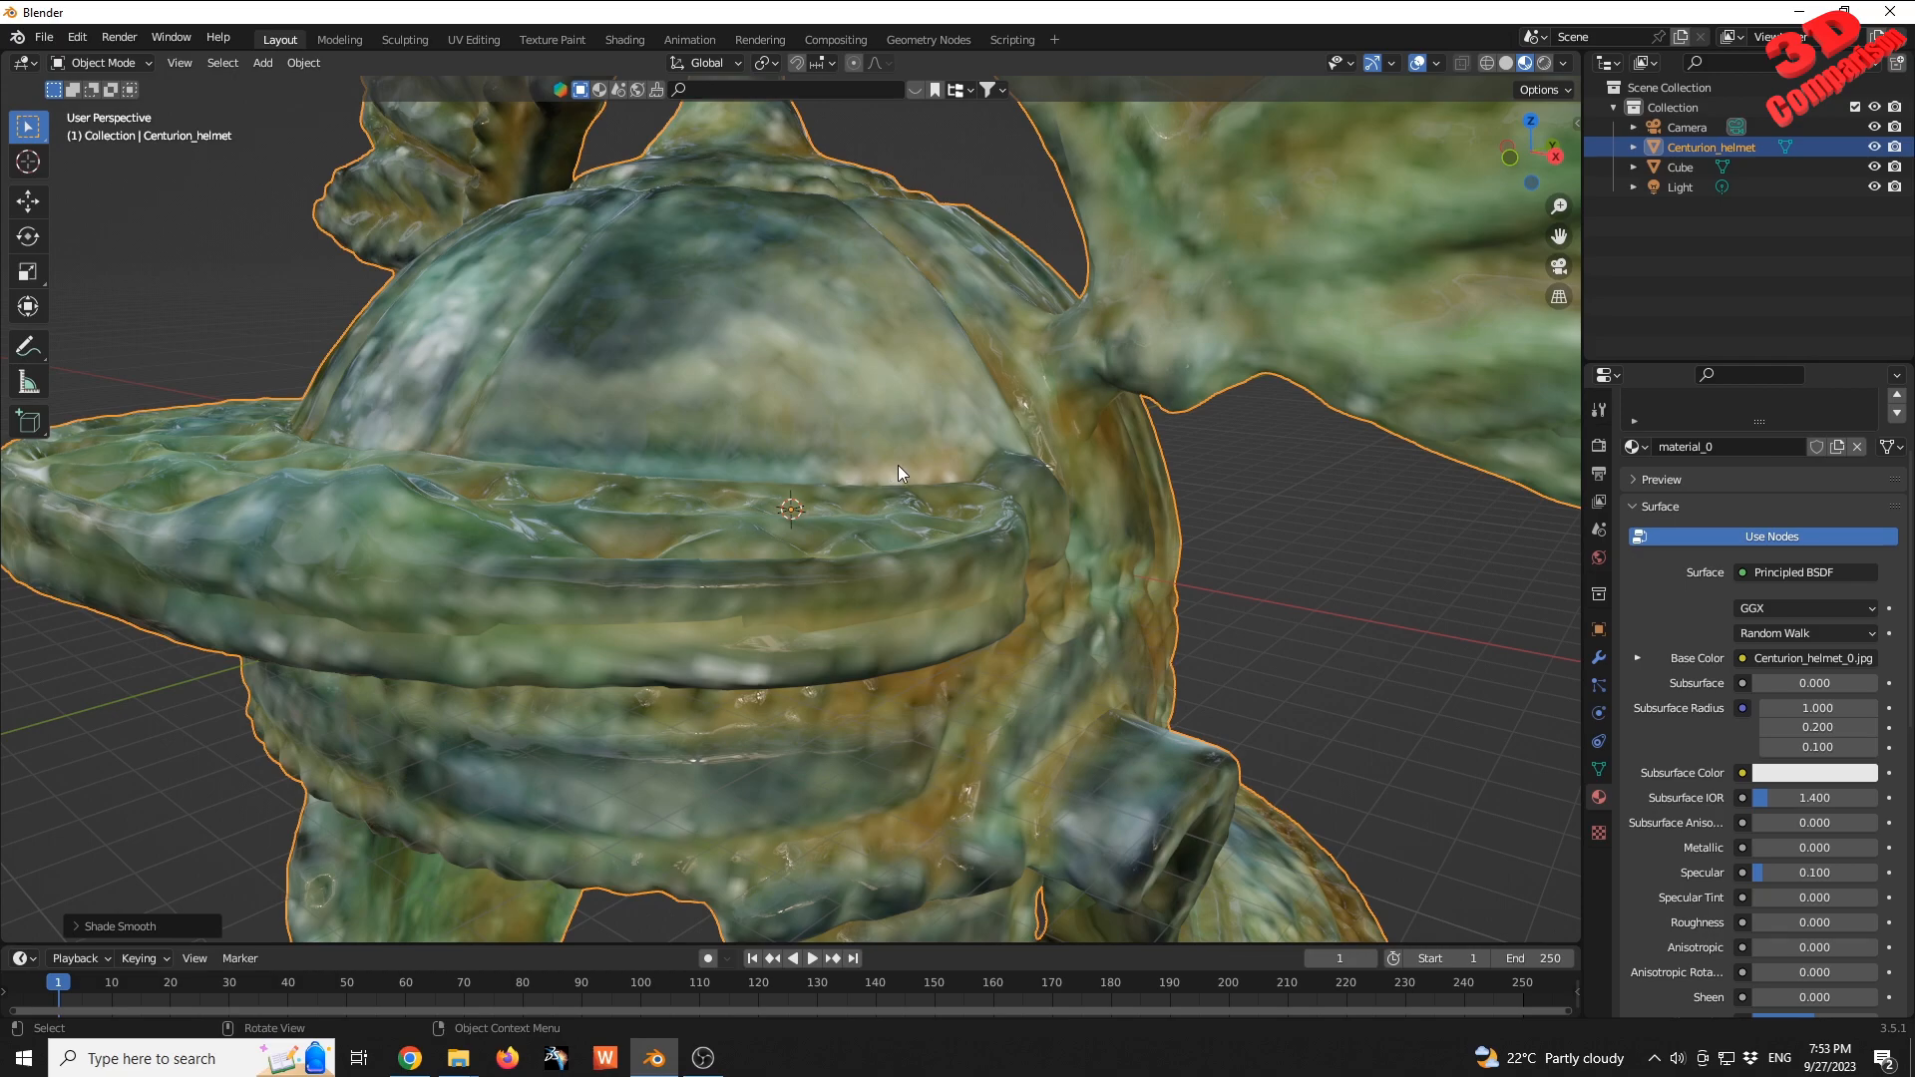
pyautogui.moveTo(1767, 871)
pyautogui.mouseDown()
pyautogui.moveTo(1795, 872)
pyautogui.moveTo(1774, 871)
pyautogui.mouseUp()
pyautogui.click(1807, 872)
pyautogui.write('0.2')
pyautogui.press('Return')
pyautogui.scroll(-6, 1013, 488)
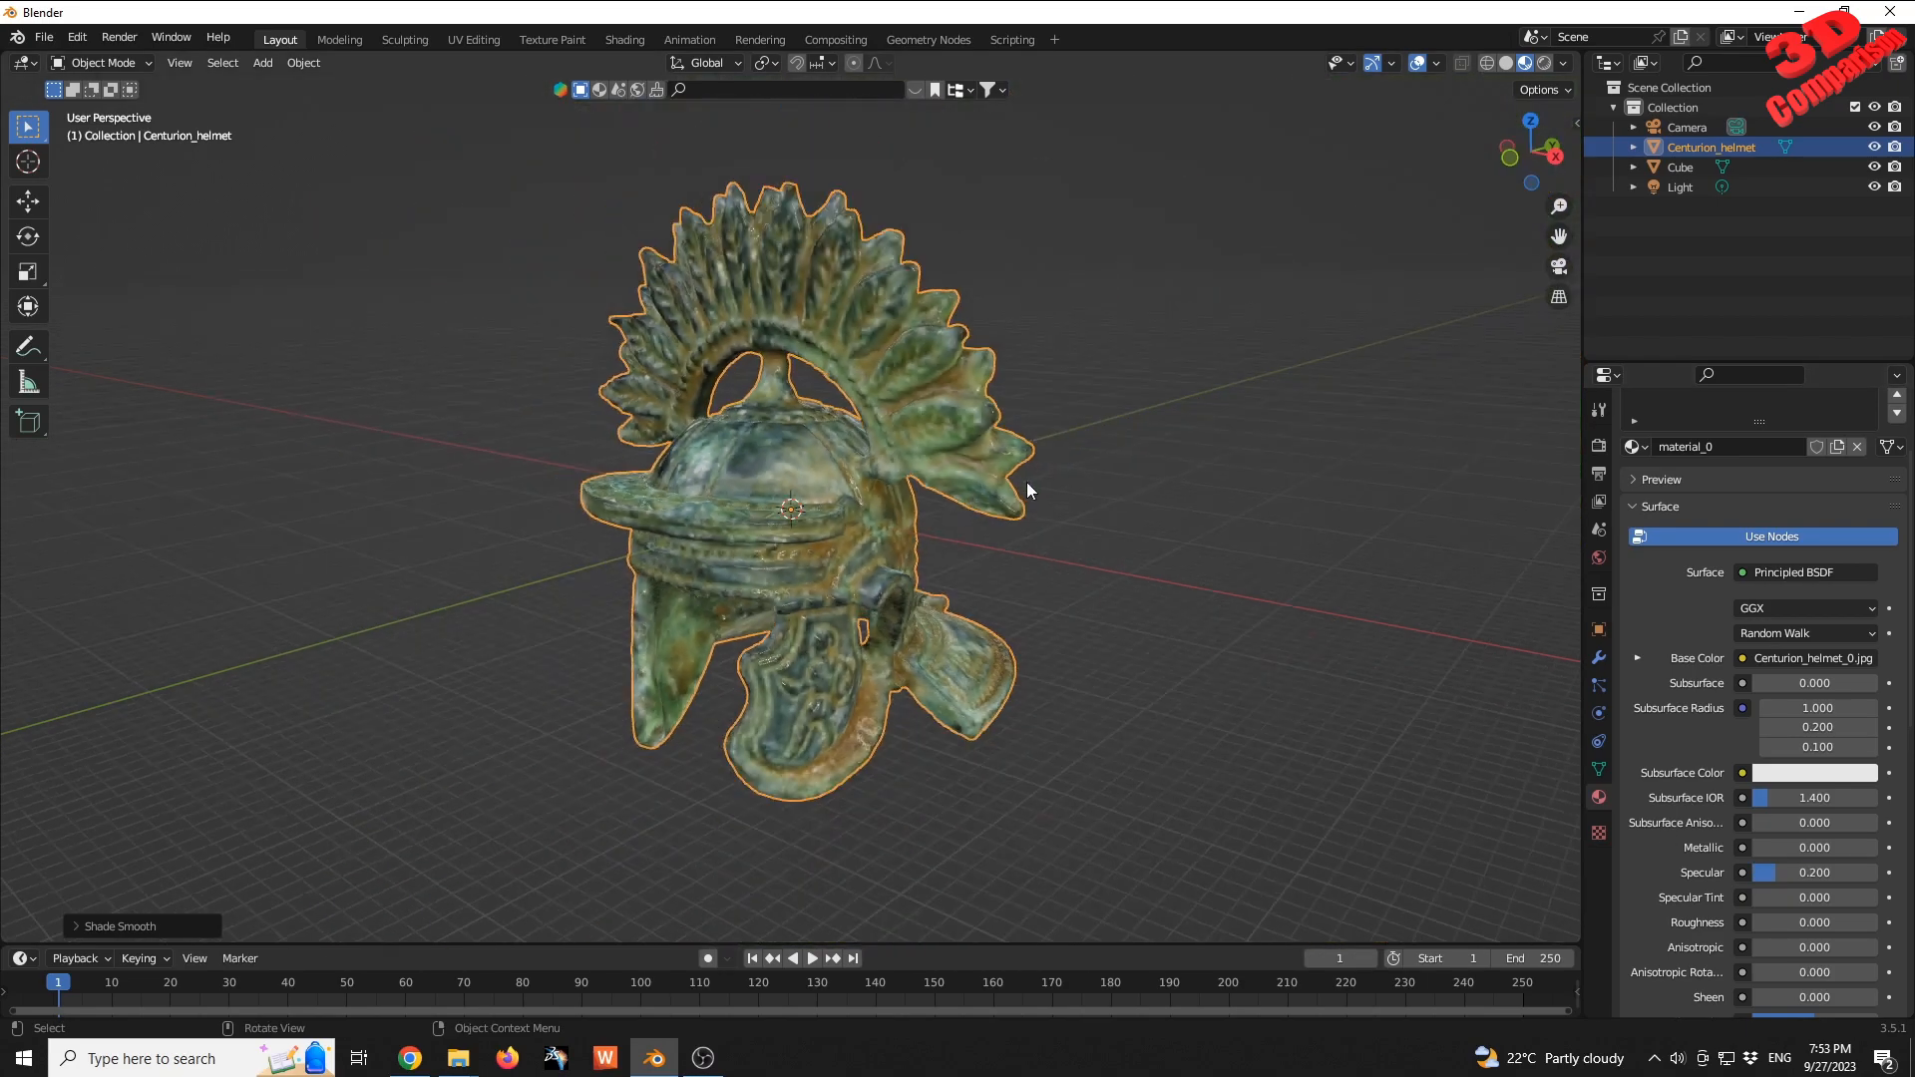
pyautogui.scroll(4, 1005, 517)
pyautogui.moveTo(1012, 517); pyautogui.dragTo(1055, 469, button='middle')
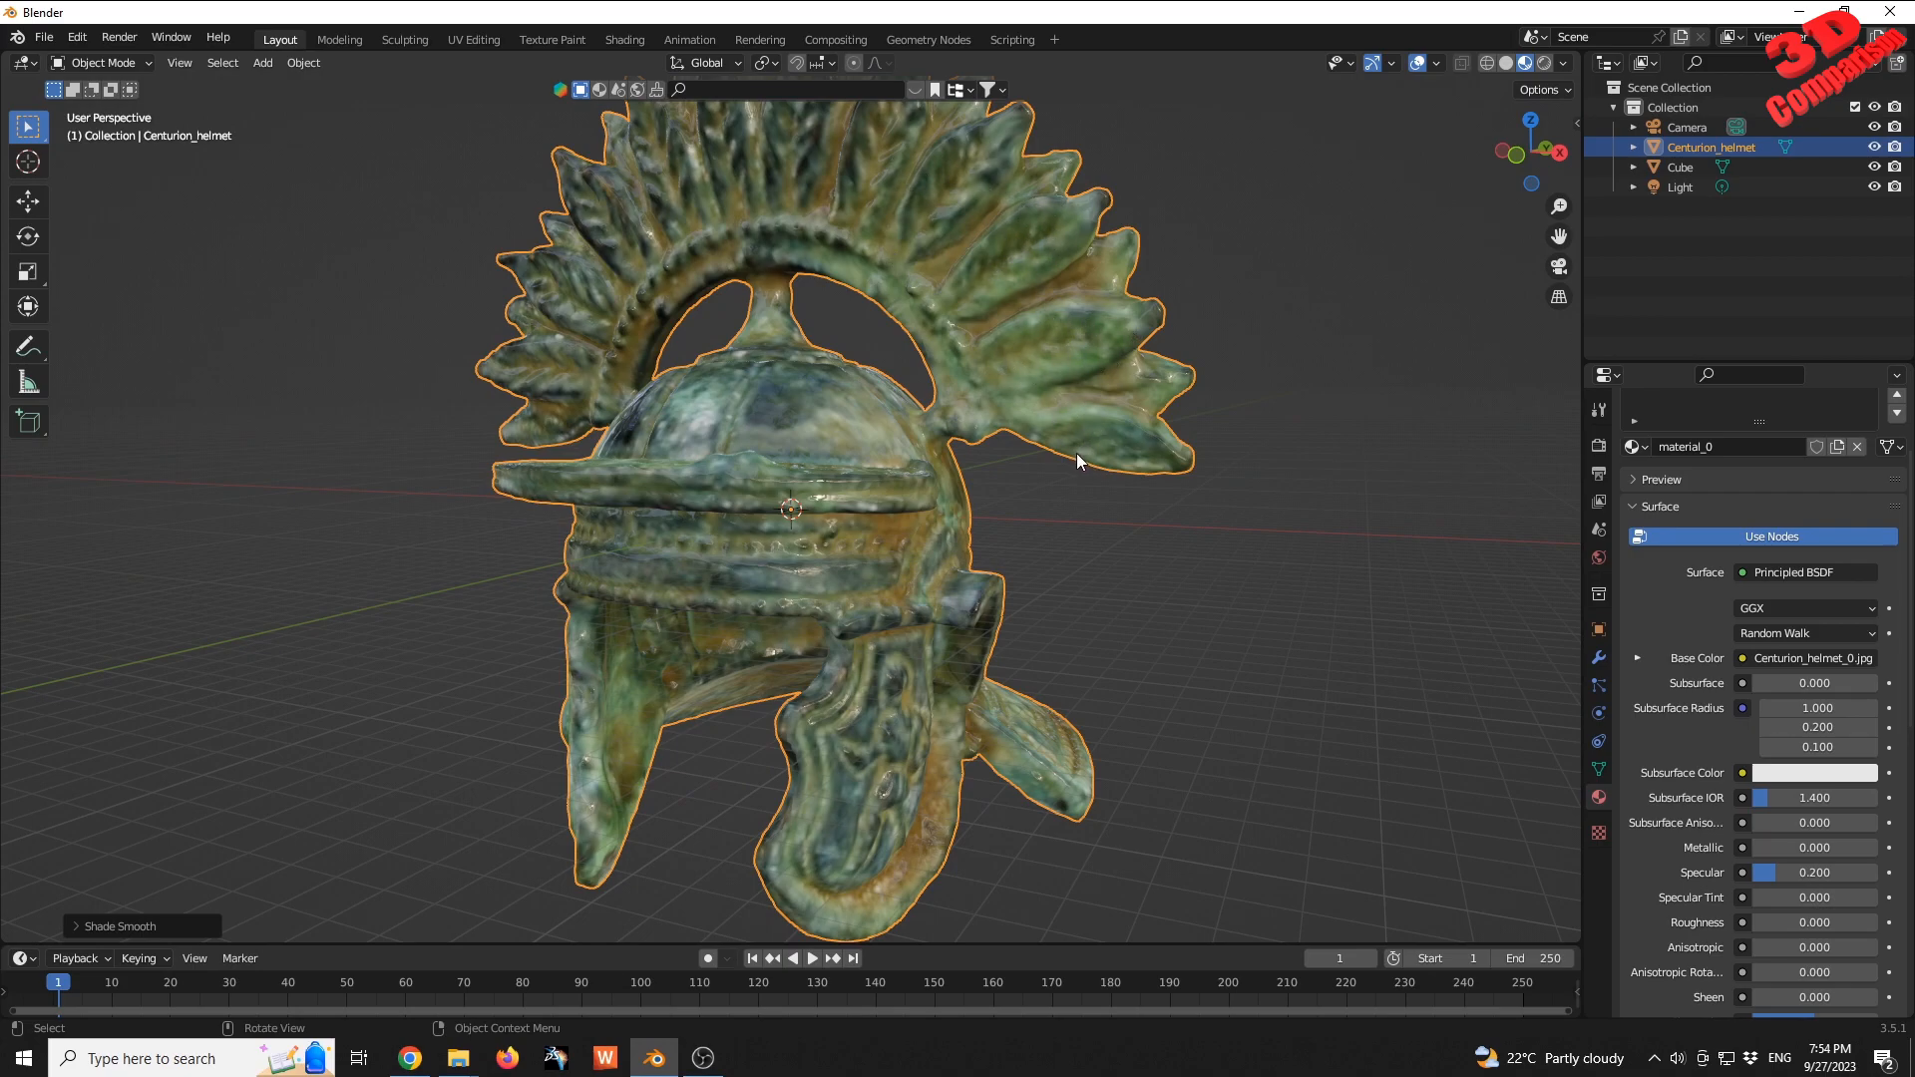
# - Switch to Chrome and view the yellow wall texture with scratches on Freepik, dismissing the attribution overlay
pyautogui.click(409, 1057)
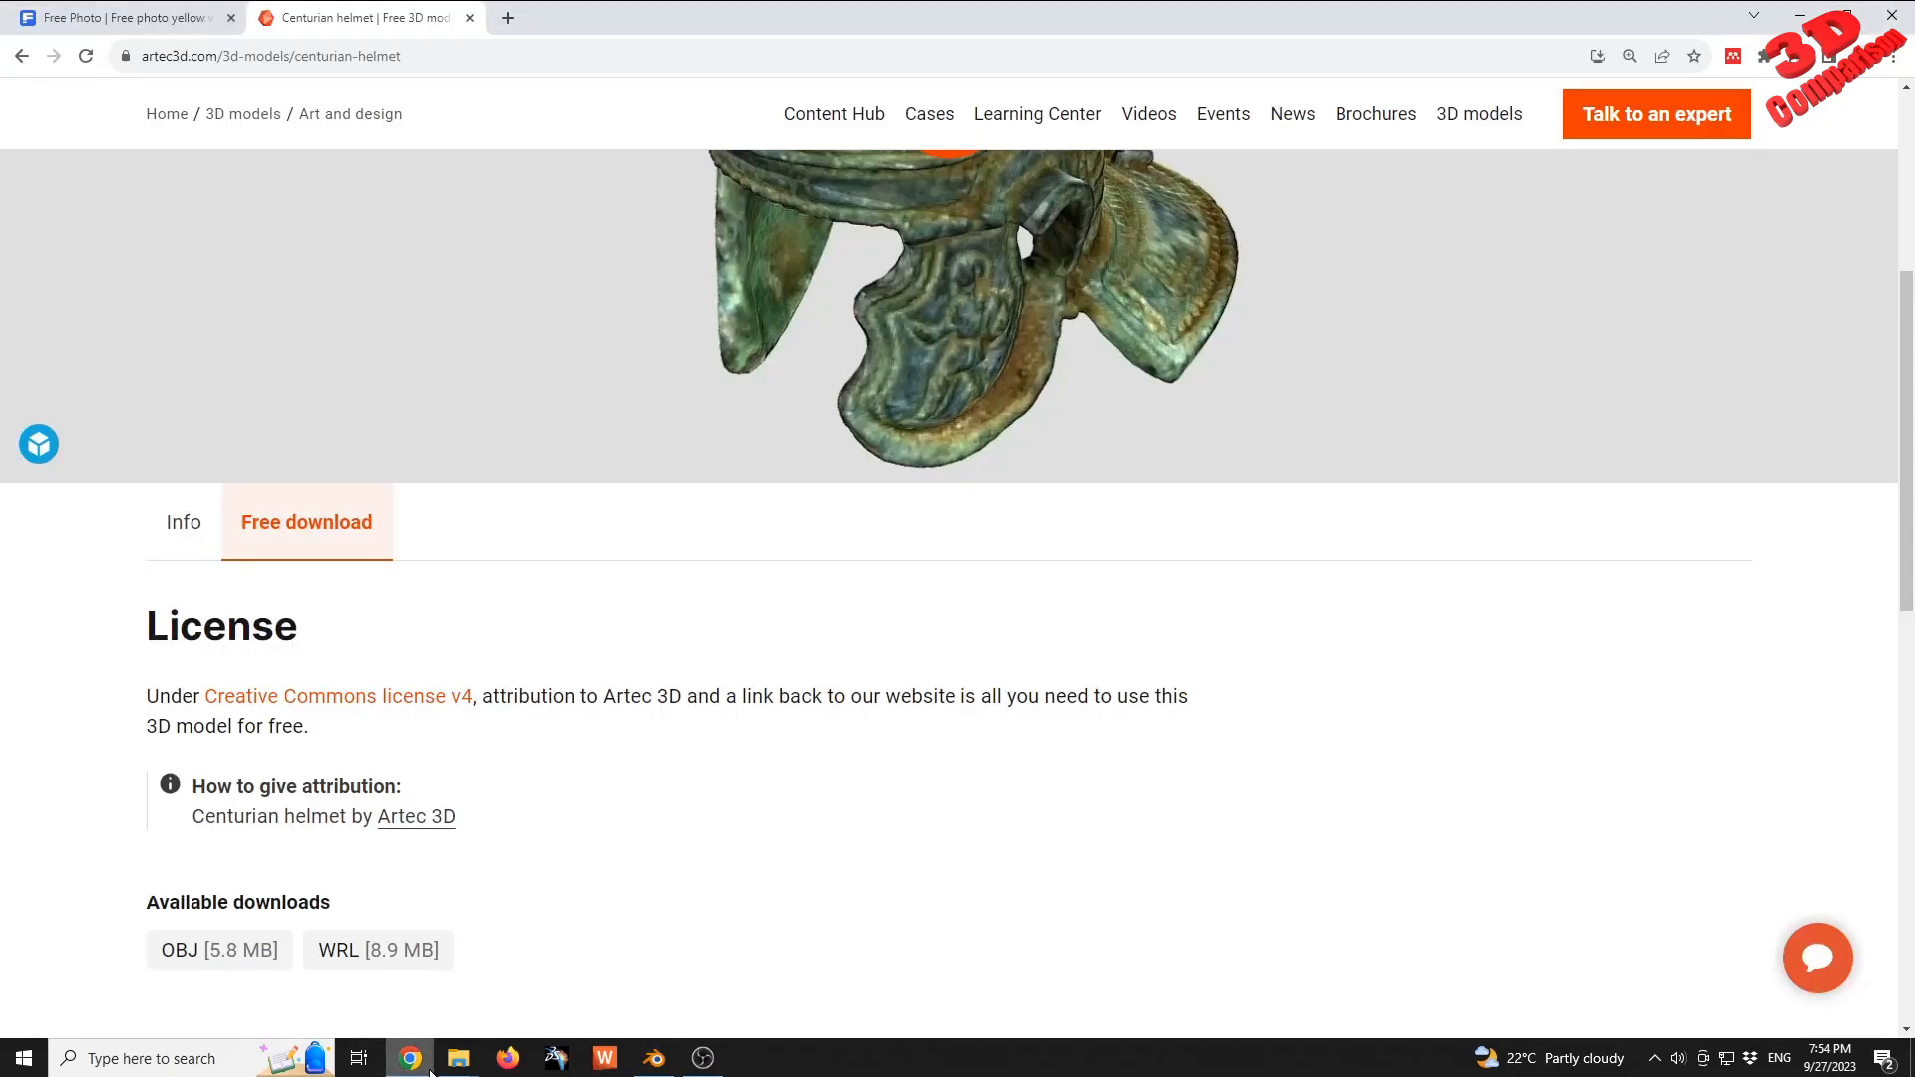
pyautogui.click(188, 25)
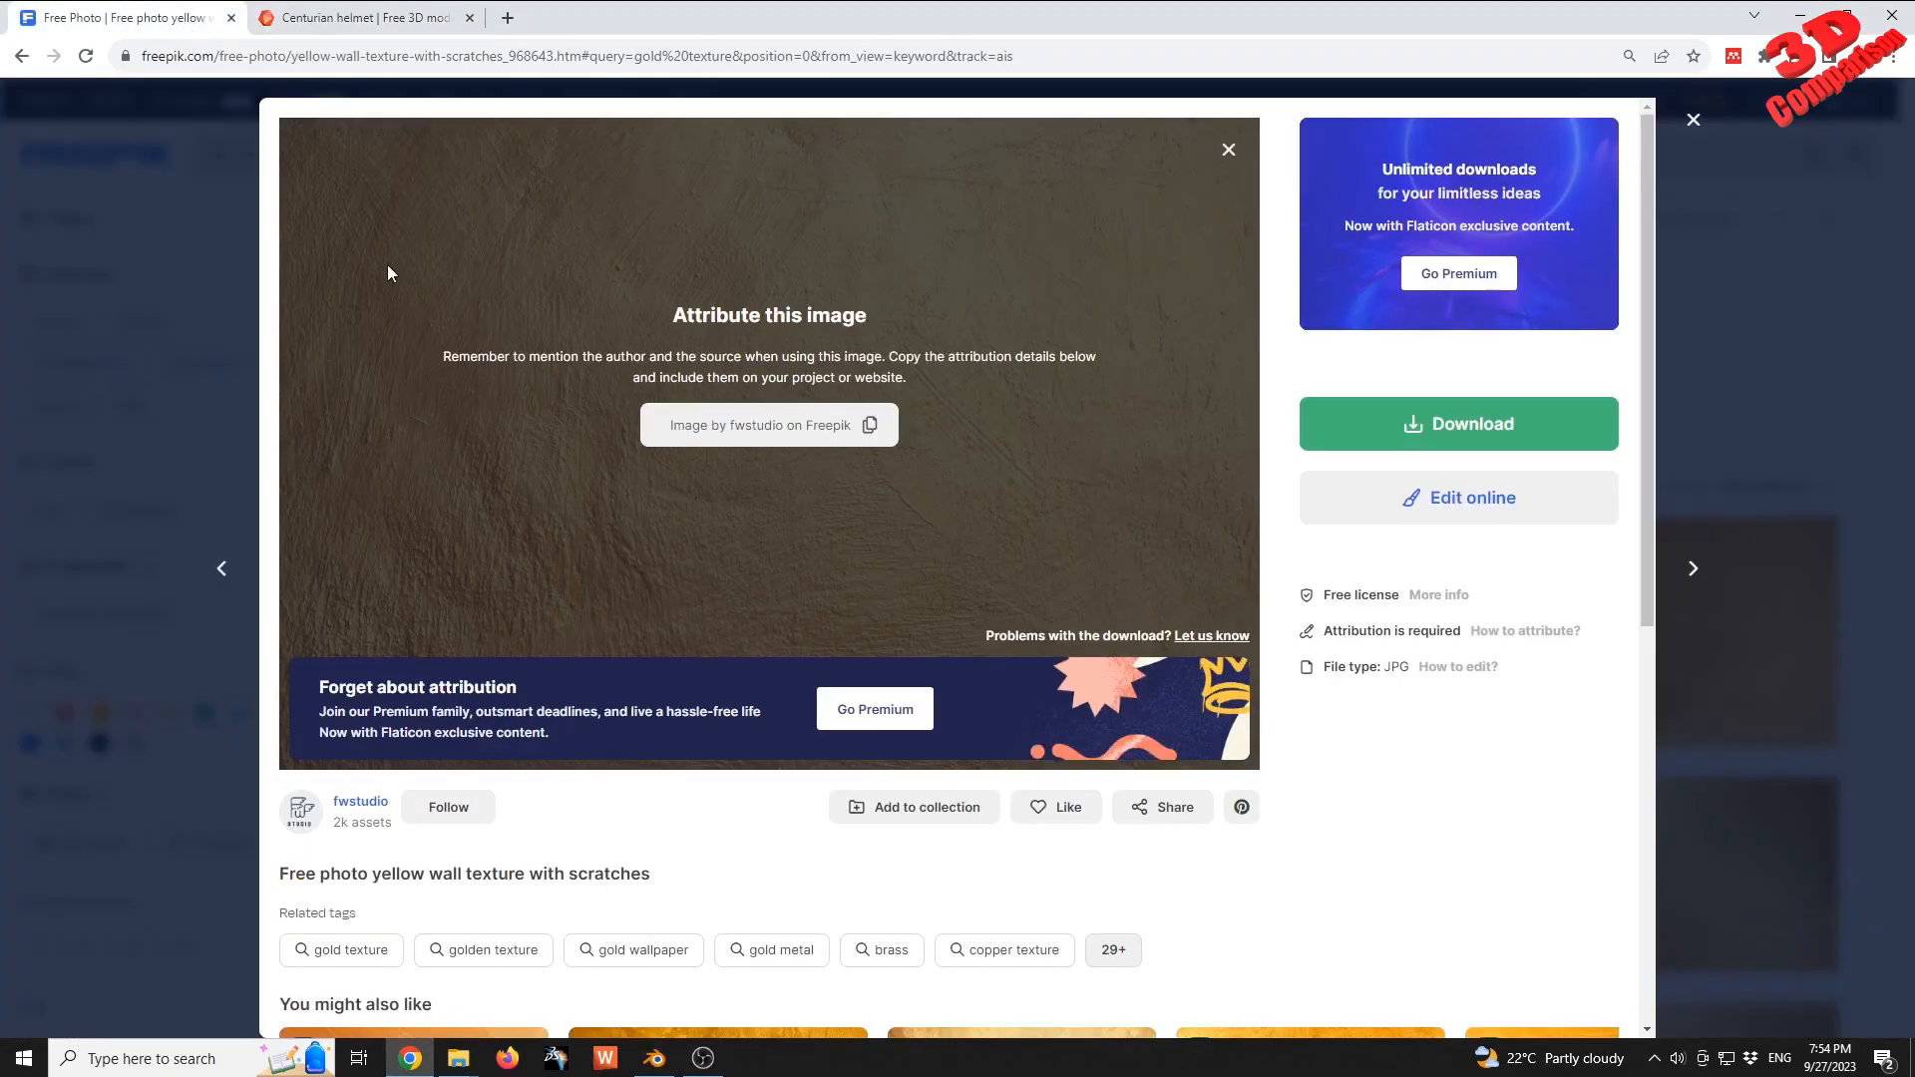
pyautogui.click(1227, 149)
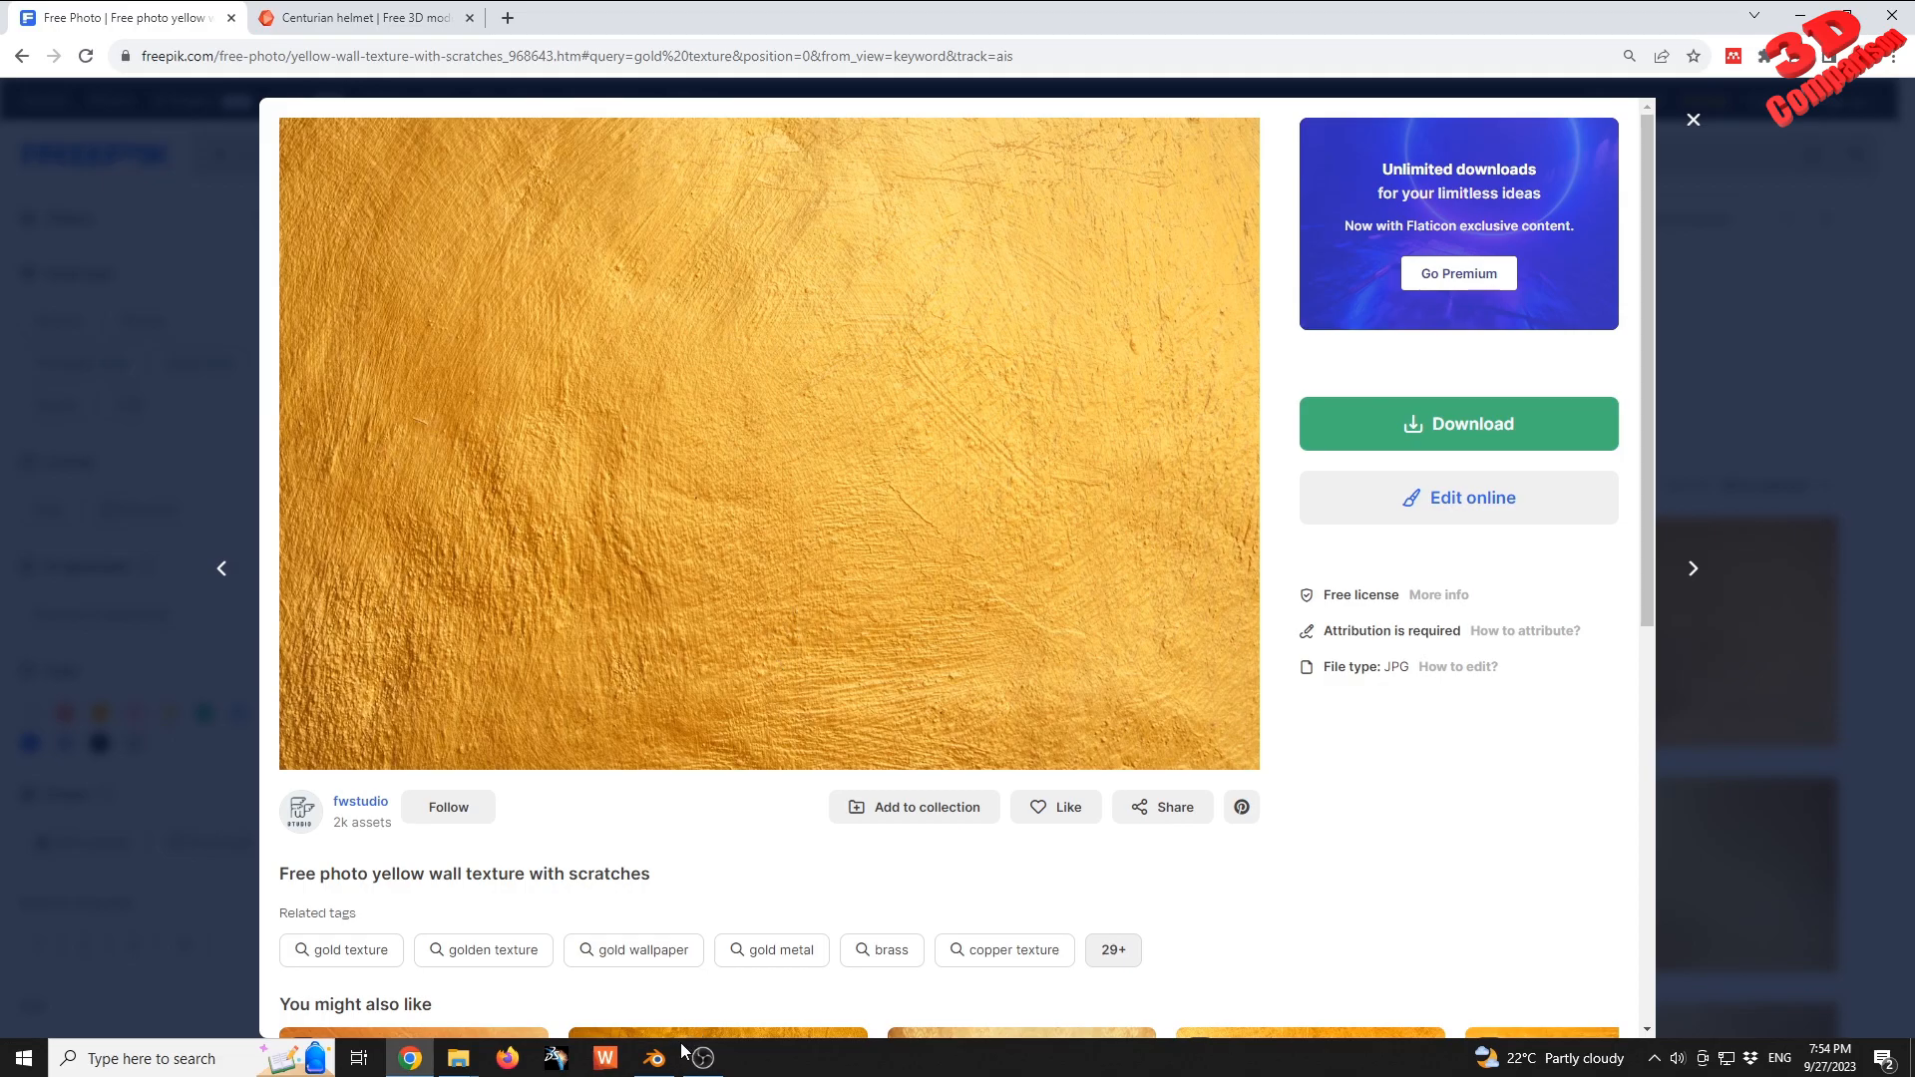
# - Switch back to Blender and open the helmet in the UV Editing workspace with Material Preview shading
pyautogui.click(655, 1069)
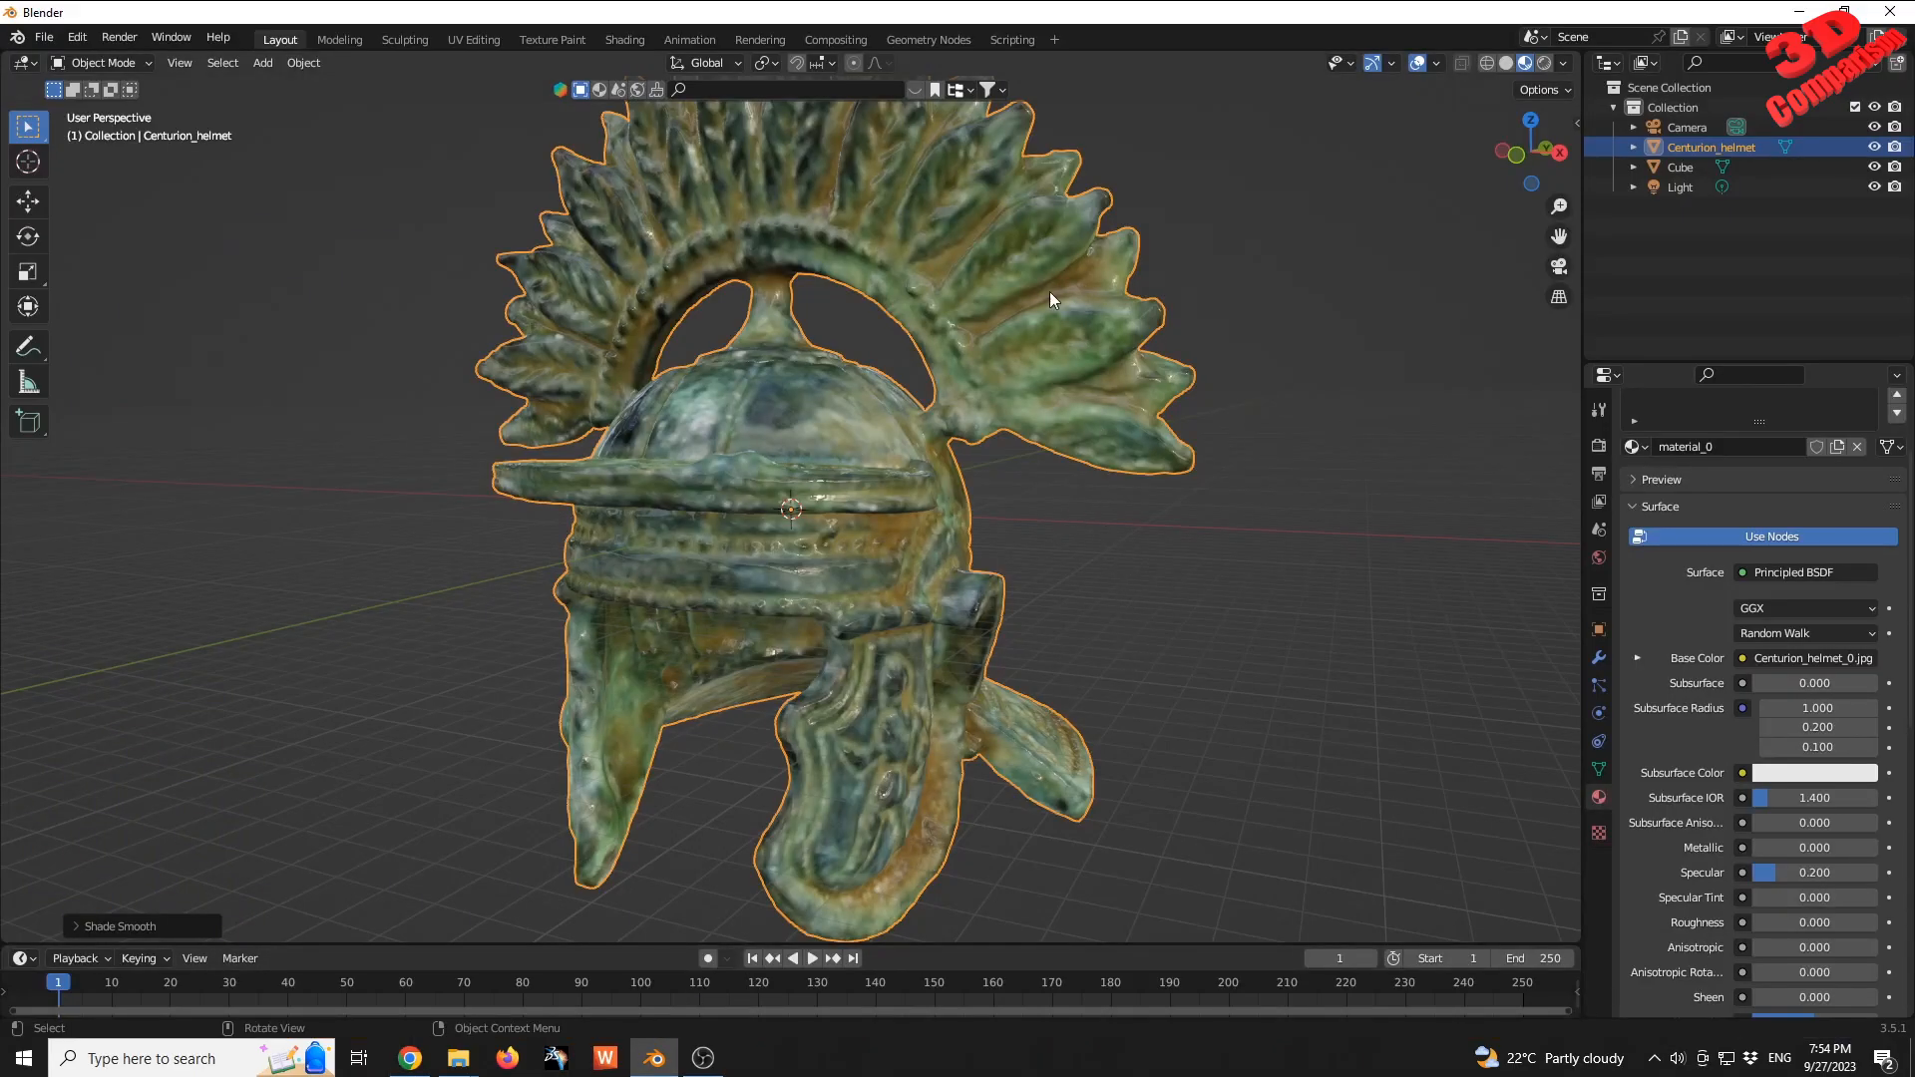
pyautogui.moveTo(923, 414); pyautogui.dragTo(813, 399, button='middle')
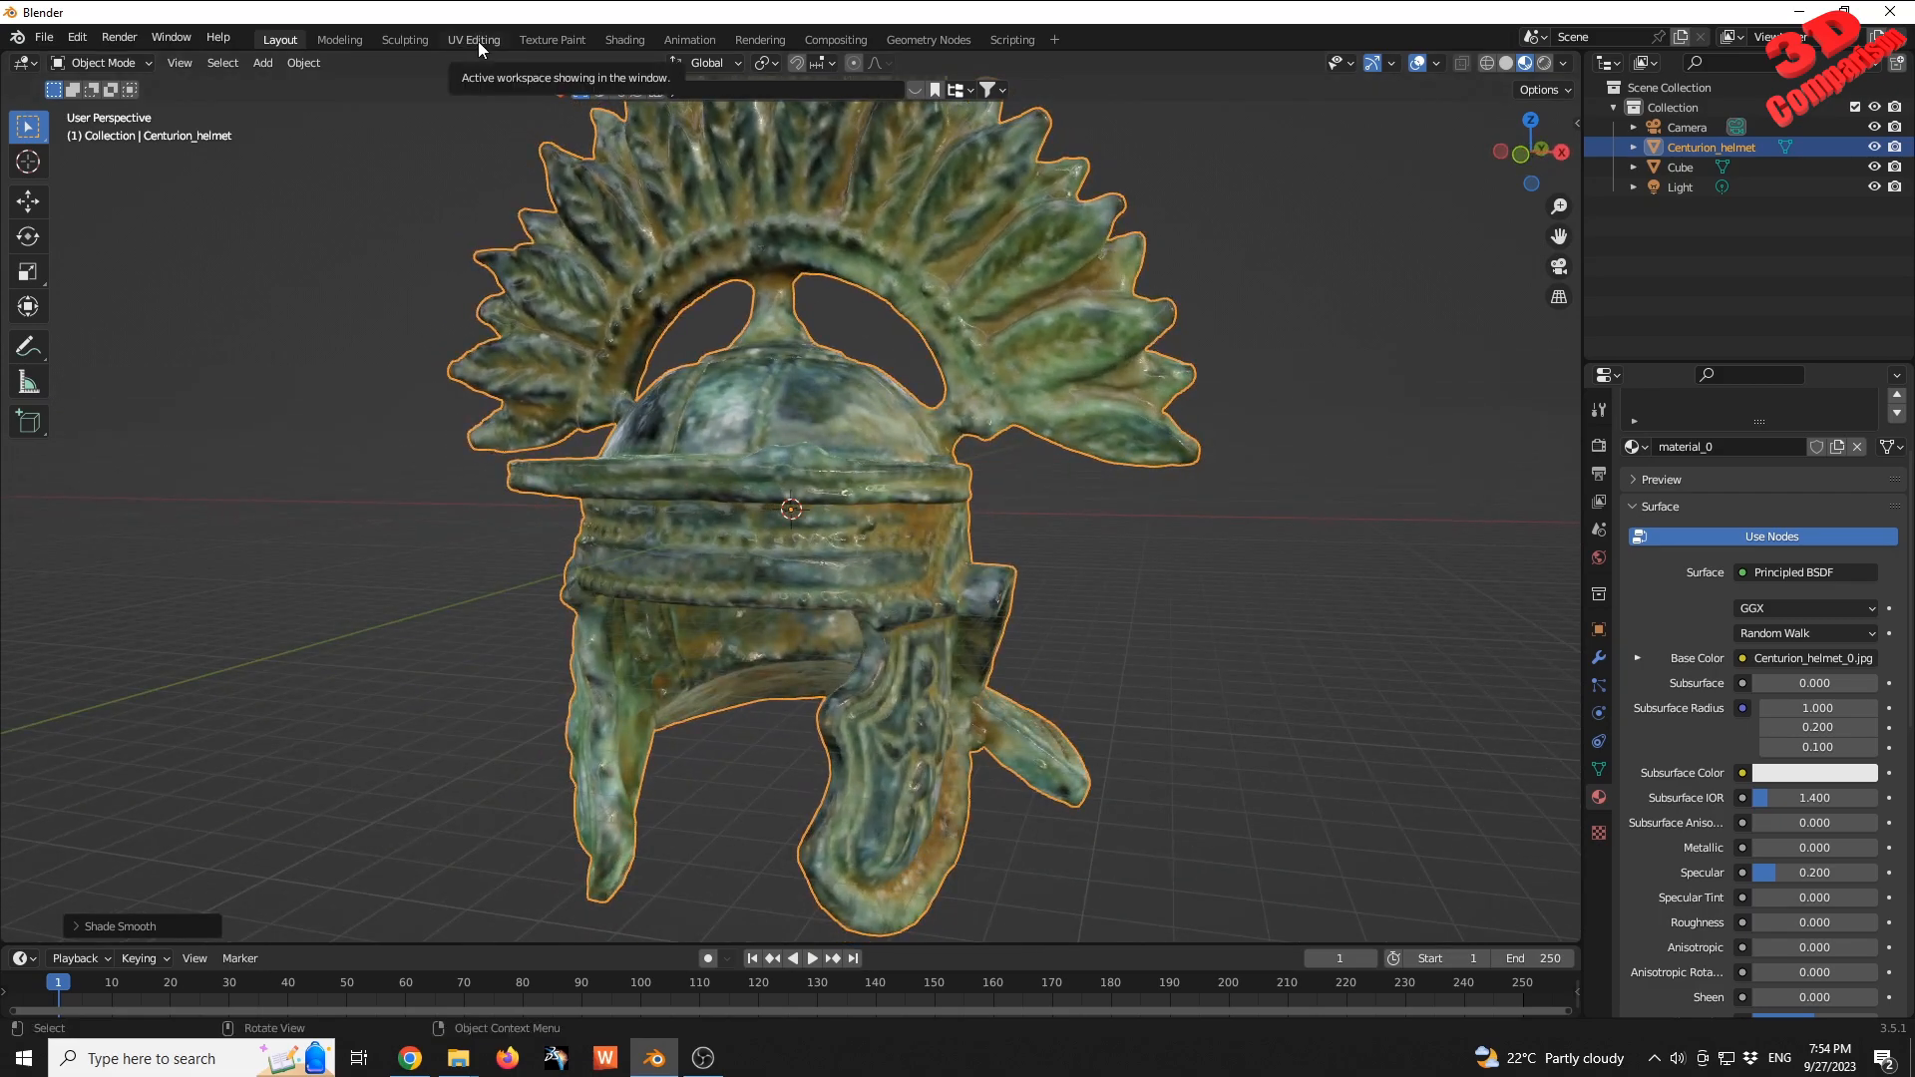
pyautogui.click(476, 40)
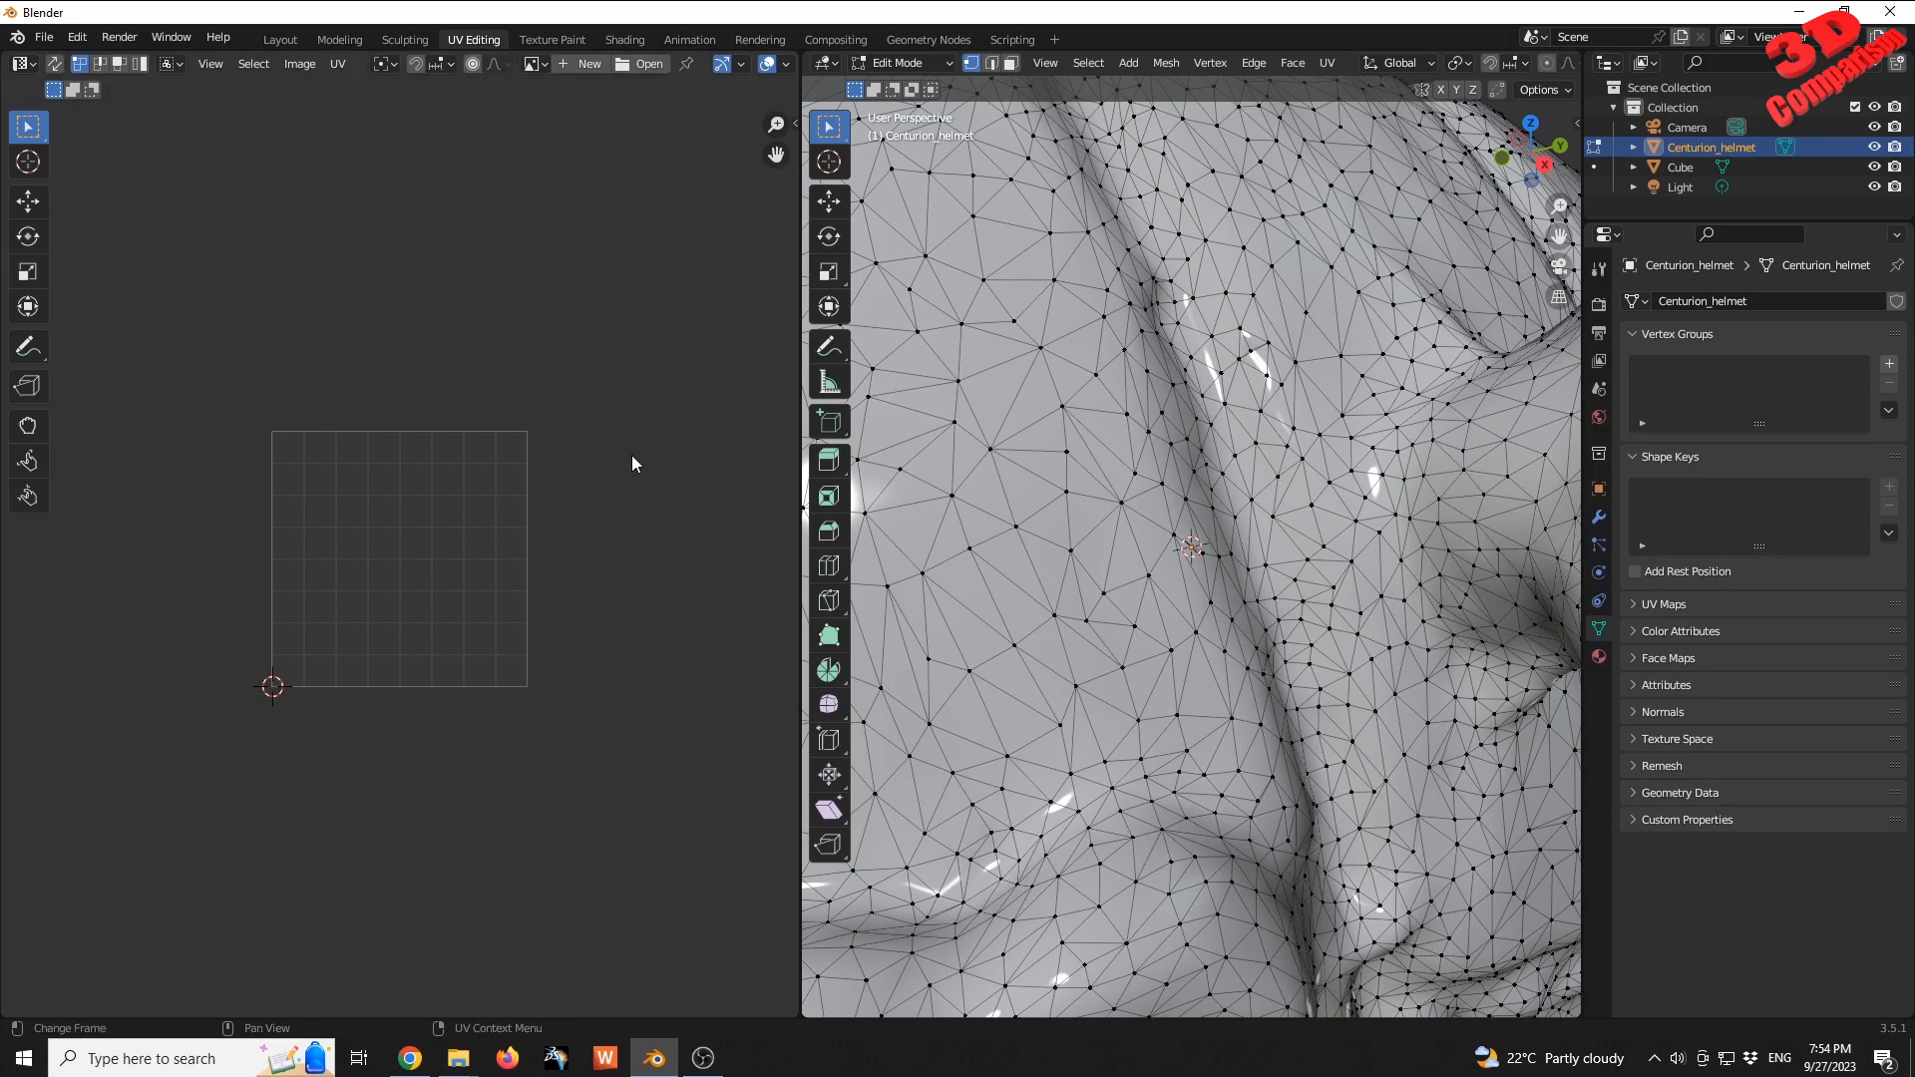
pyautogui.scroll(-5, 1118, 485)
pyautogui.moveTo(1211, 504); pyautogui.dragTo(1270, 504, button='middle')
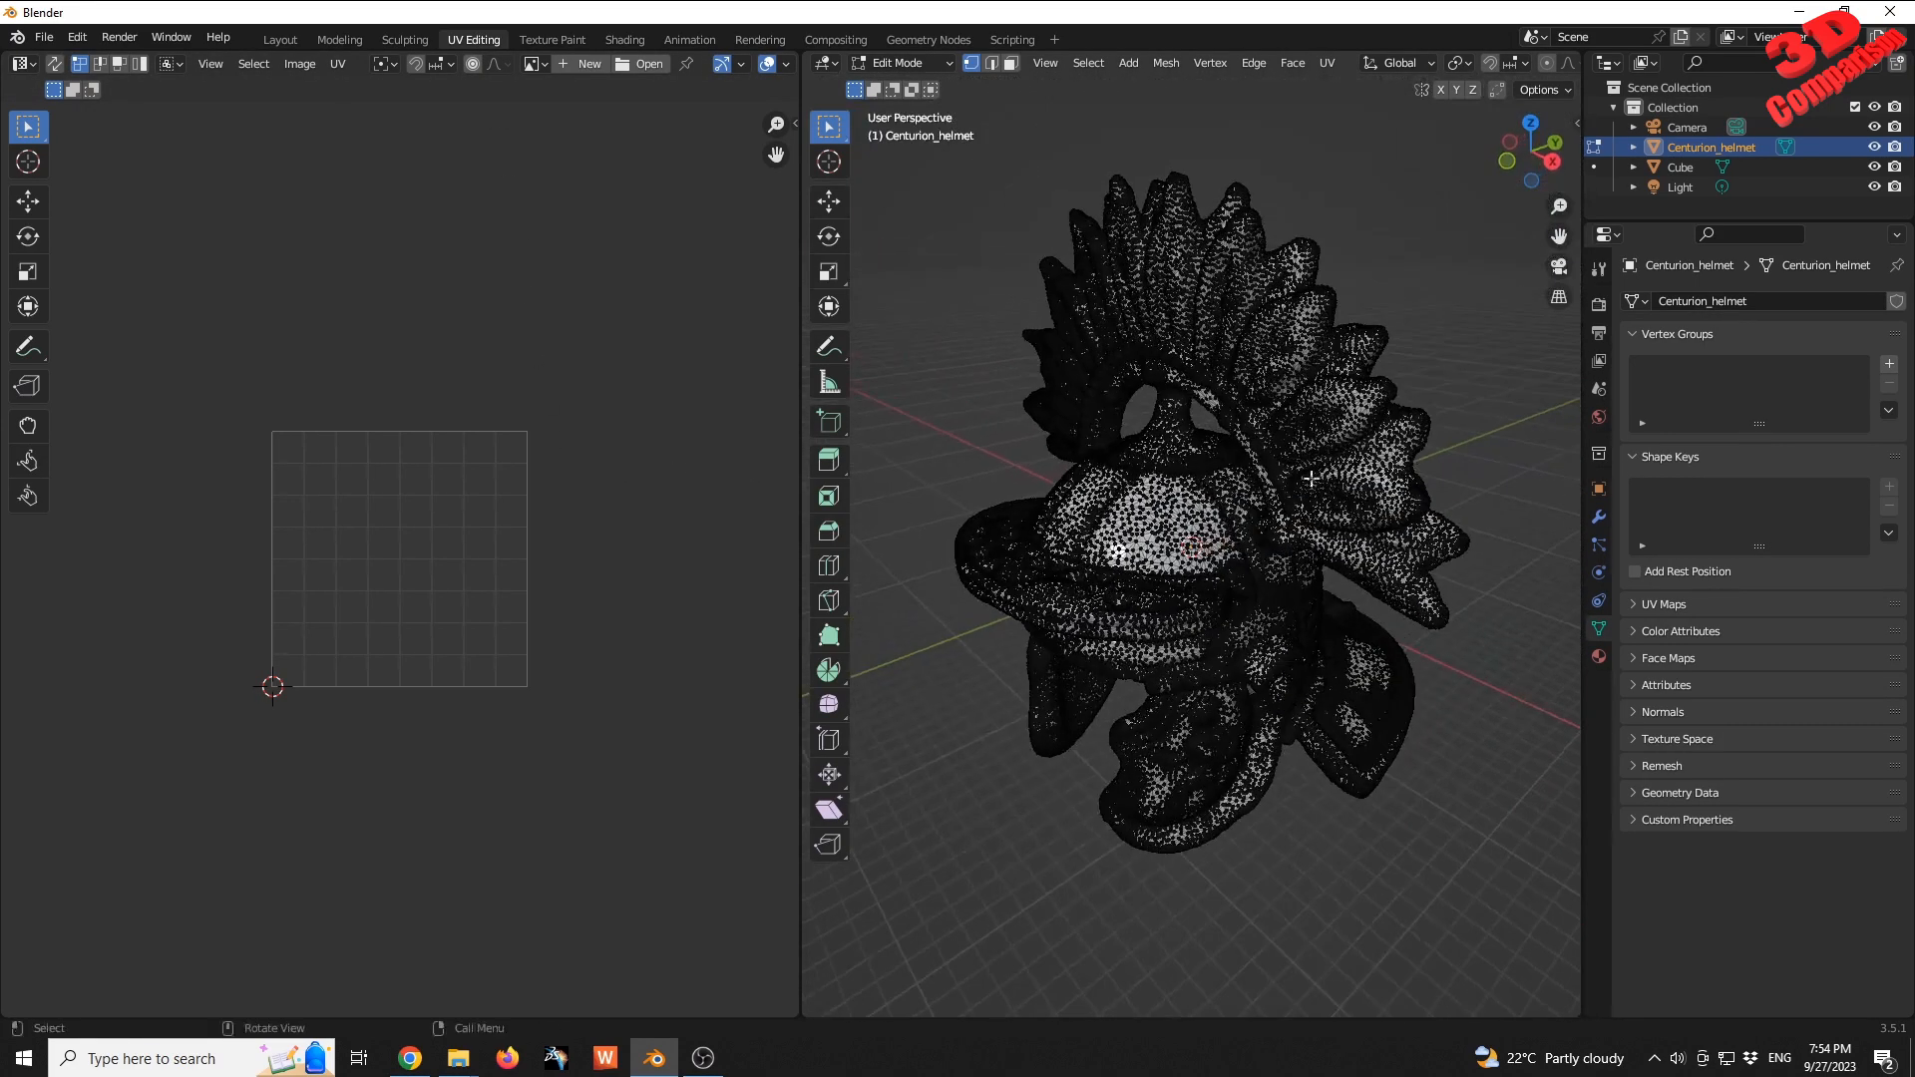
pyautogui.scroll(-7, 1546, 64)
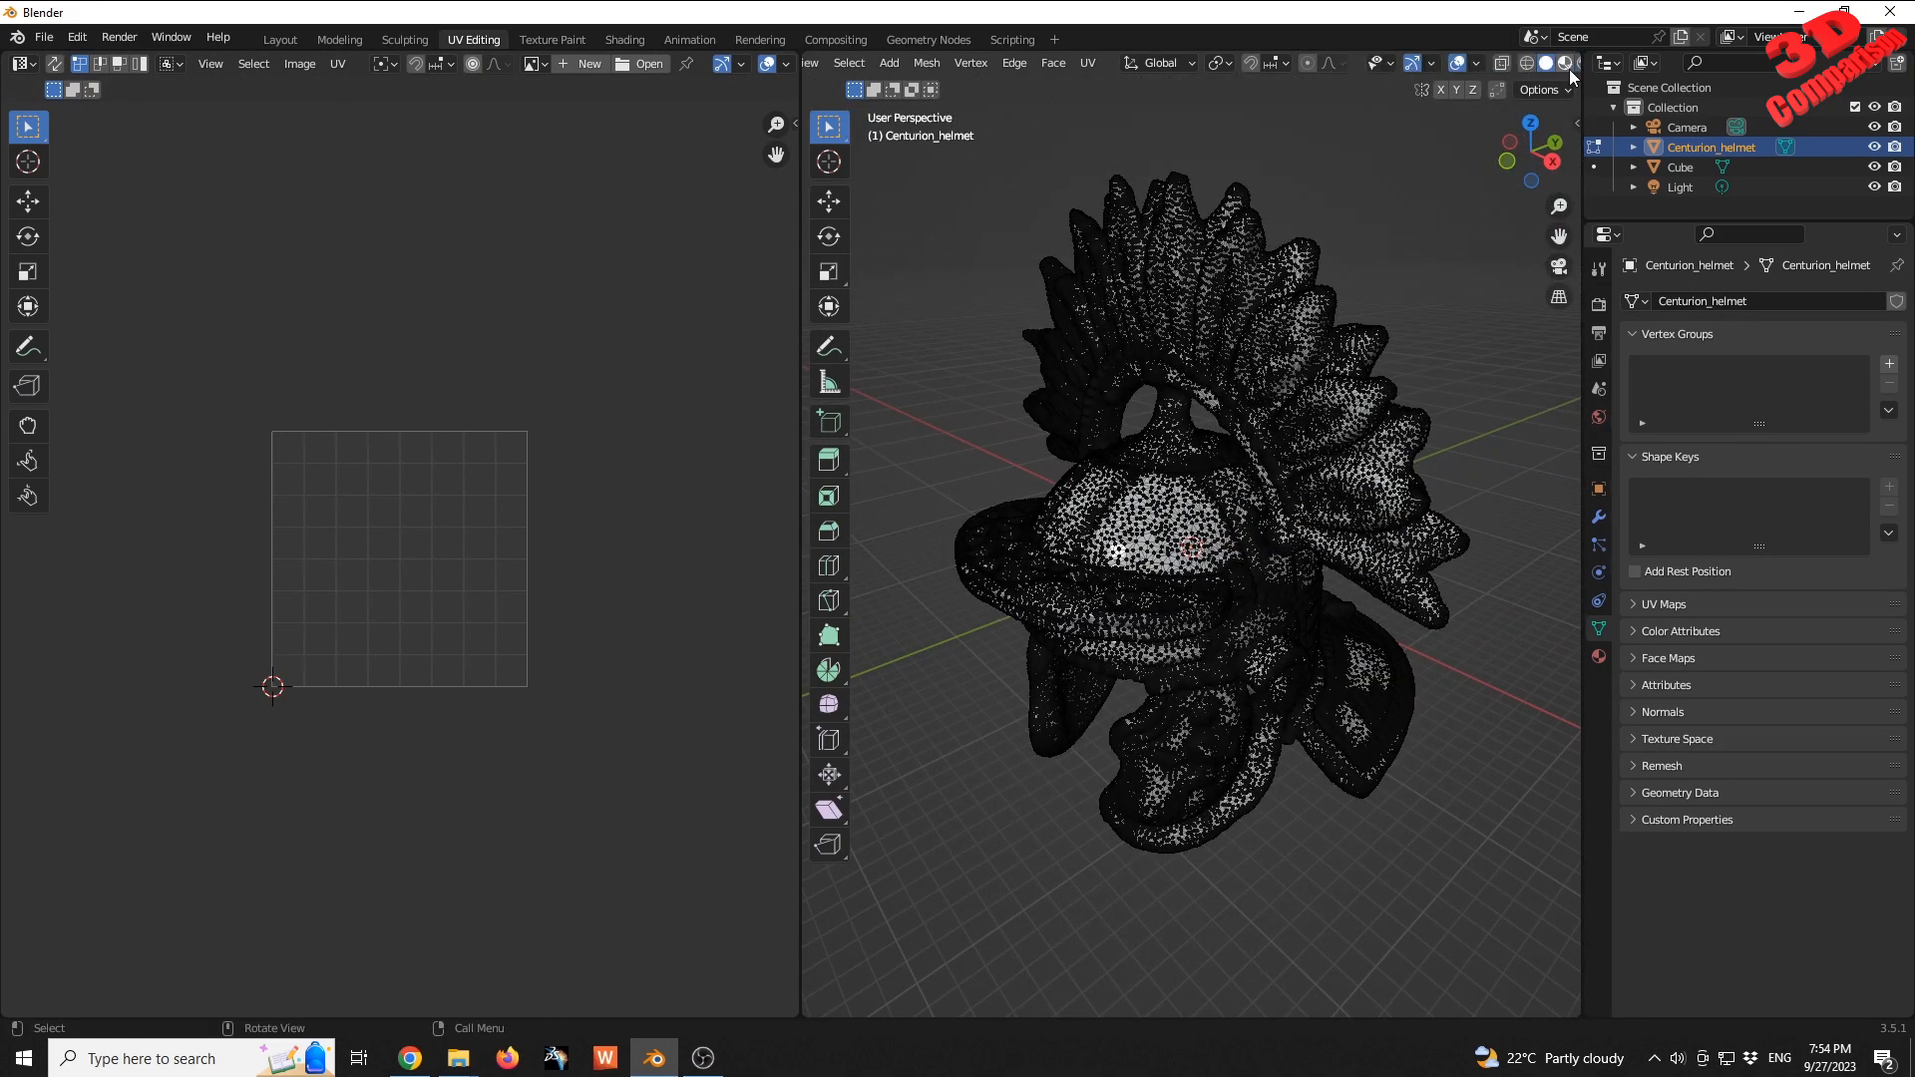
pyautogui.click(1526, 63)
pyautogui.moveTo(1187, 387); pyautogui.dragTo(1234, 380, button='middle')
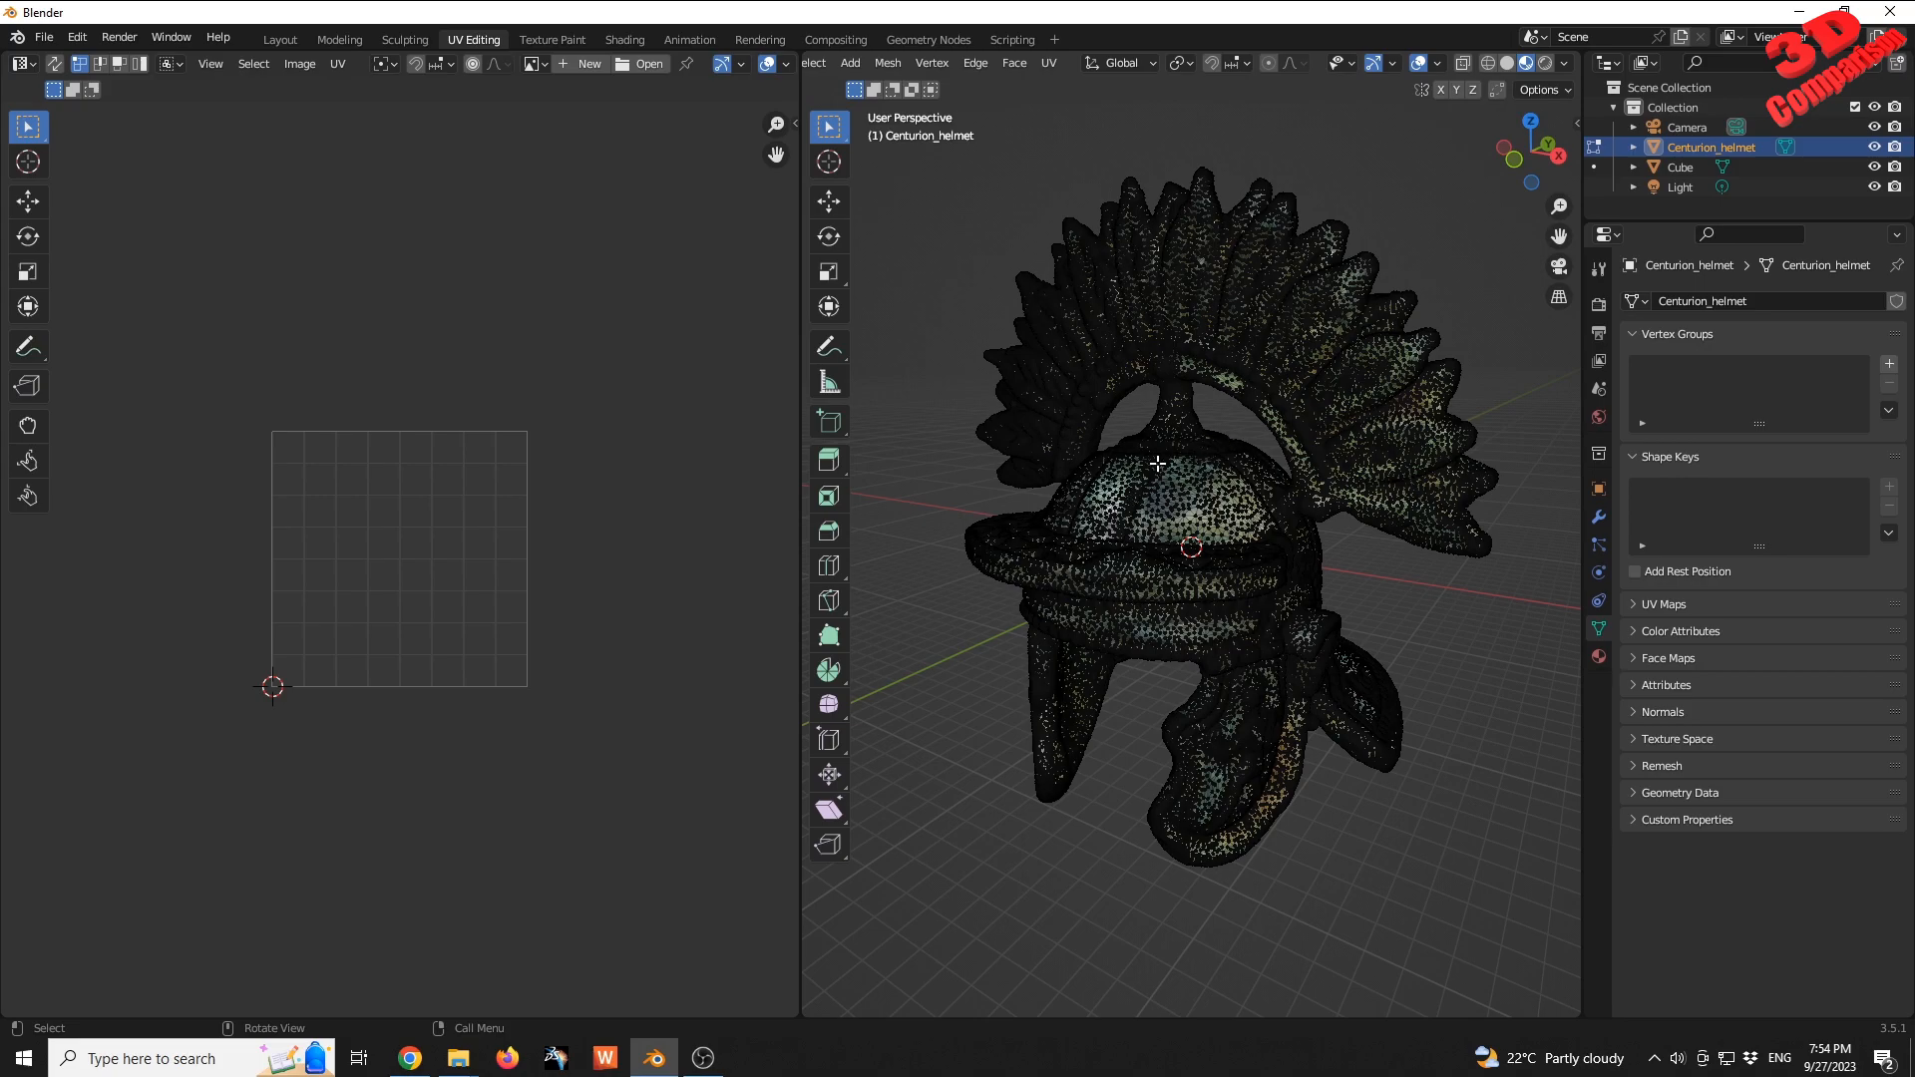
# - Examine the helmet's UV islands and texture image by selecting and deselecting the whole mesh, and check the available UV mapping methods
pyautogui.press('a')
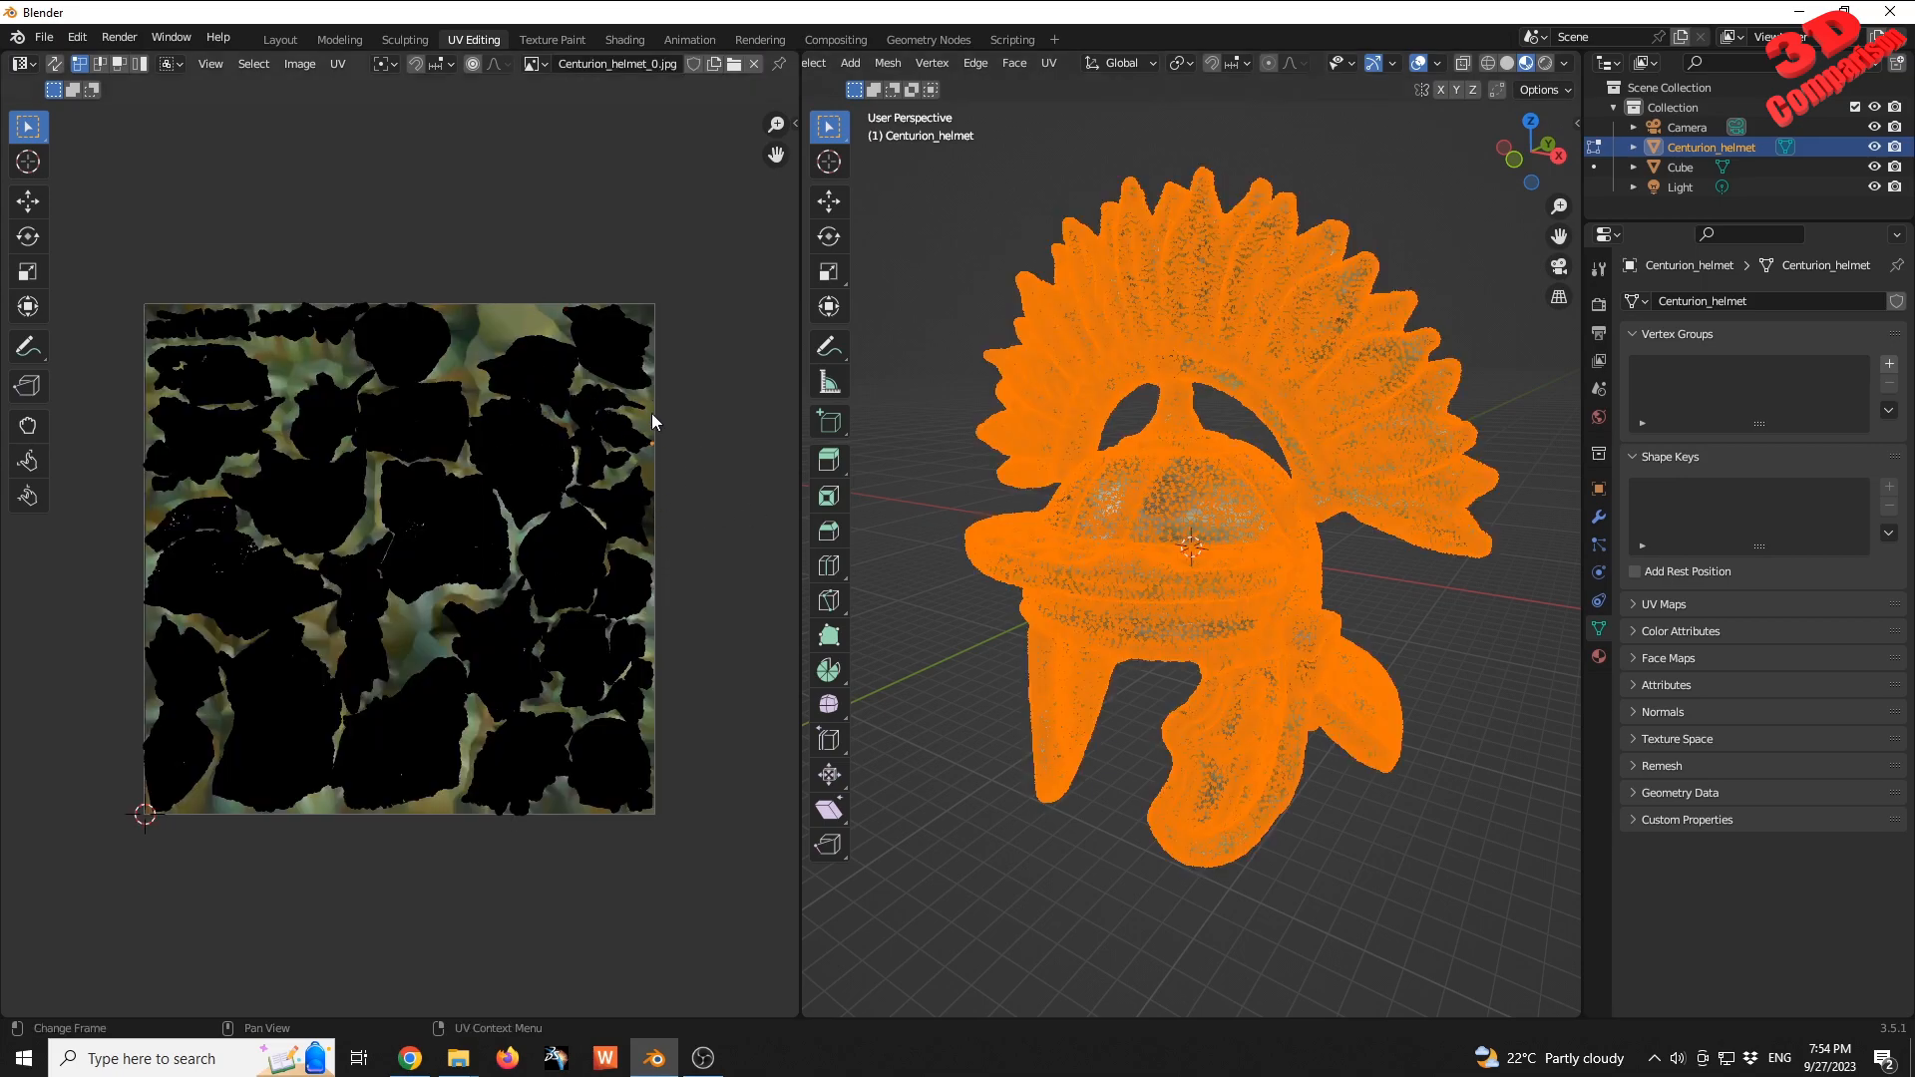
pyautogui.hotkey('alt', 'a')
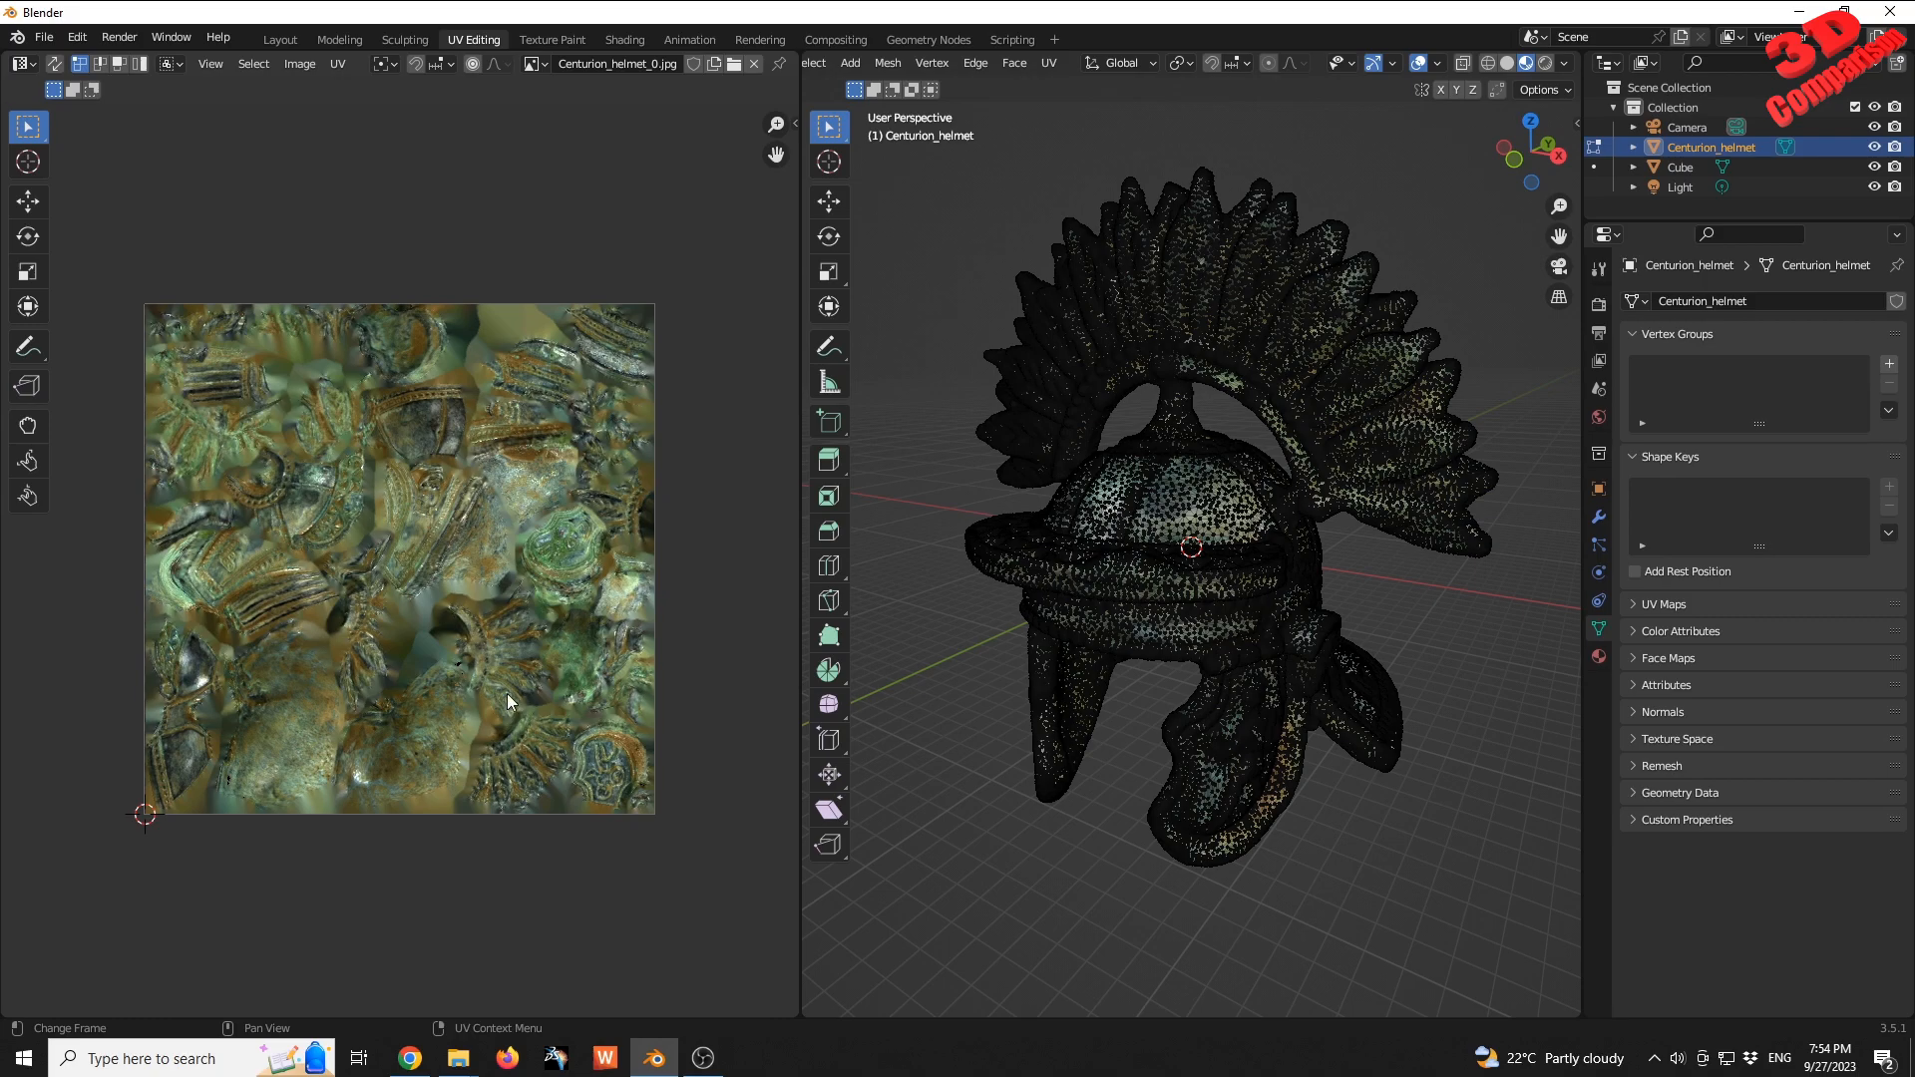
pyautogui.scroll(4, 602, 766)
pyautogui.moveTo(672, 764); pyautogui.dragTo(477, 552, button='middle')
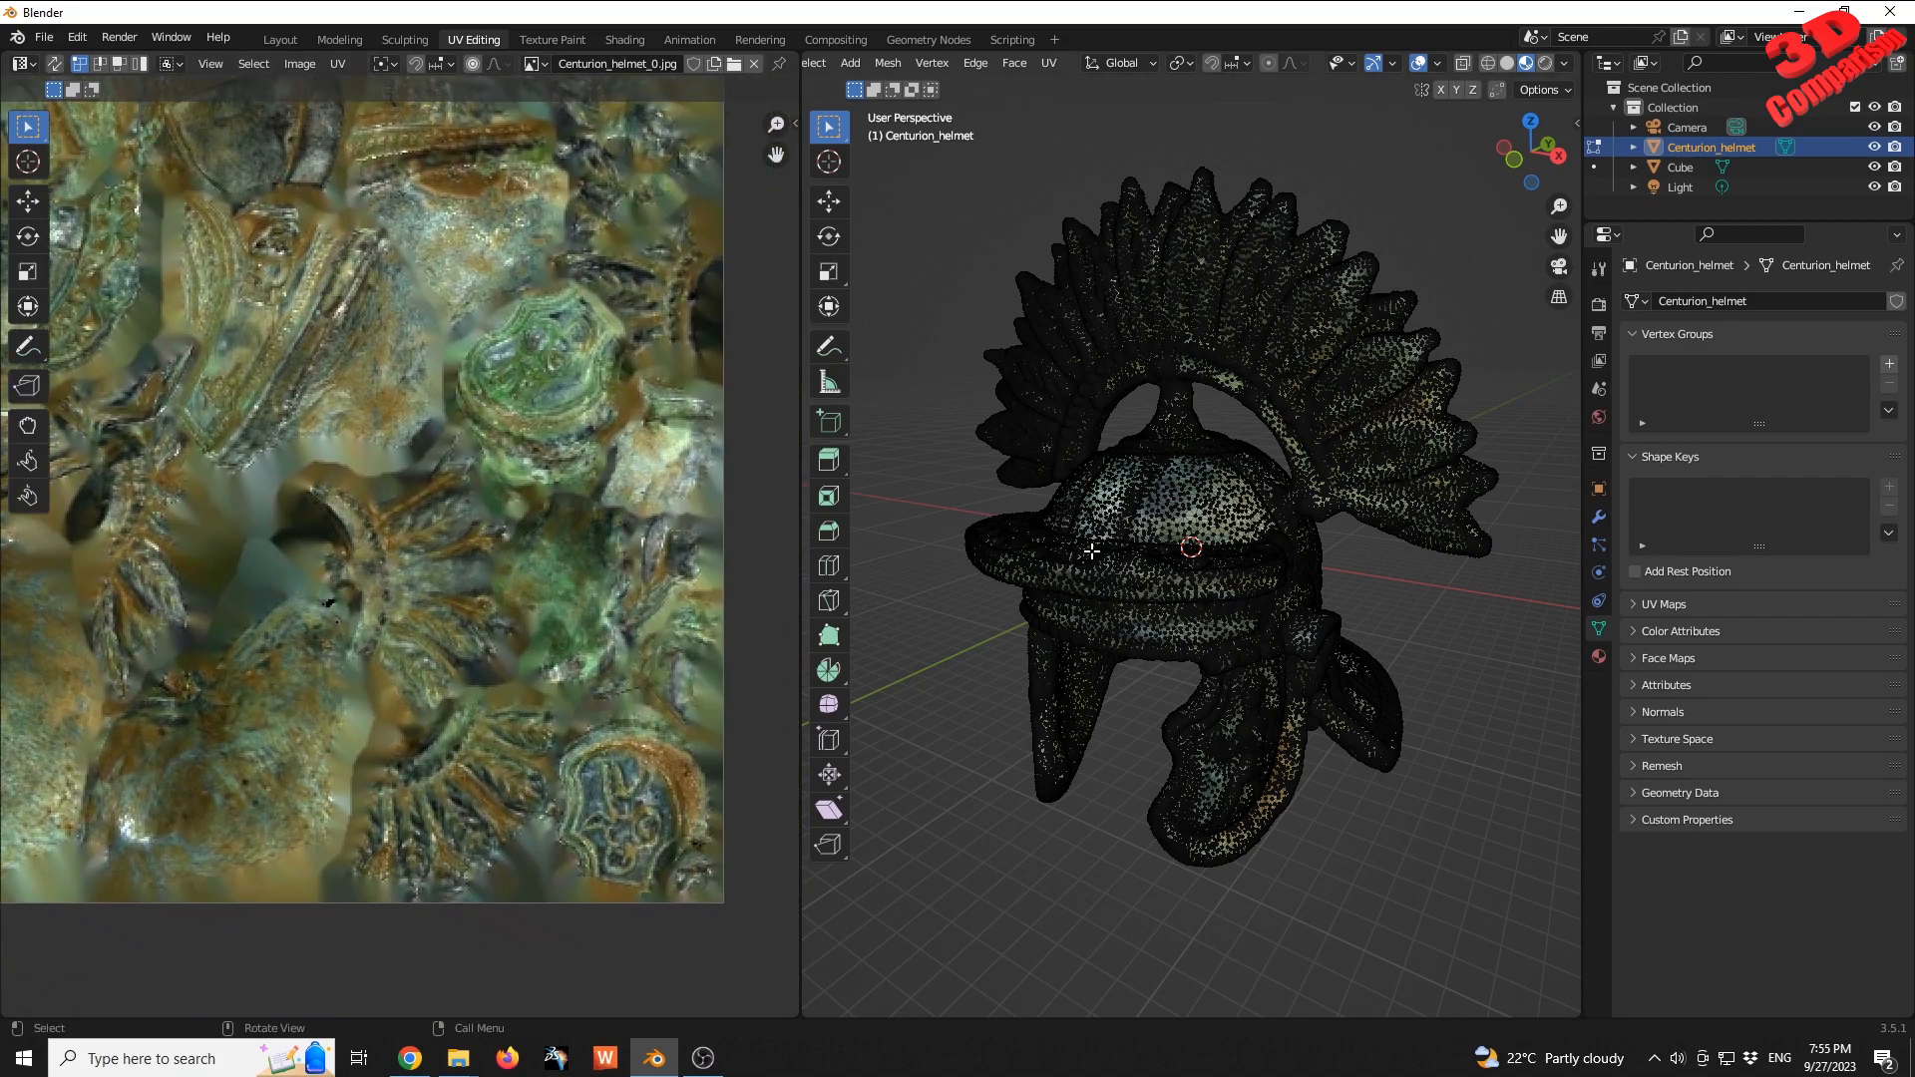
pyautogui.press('u')
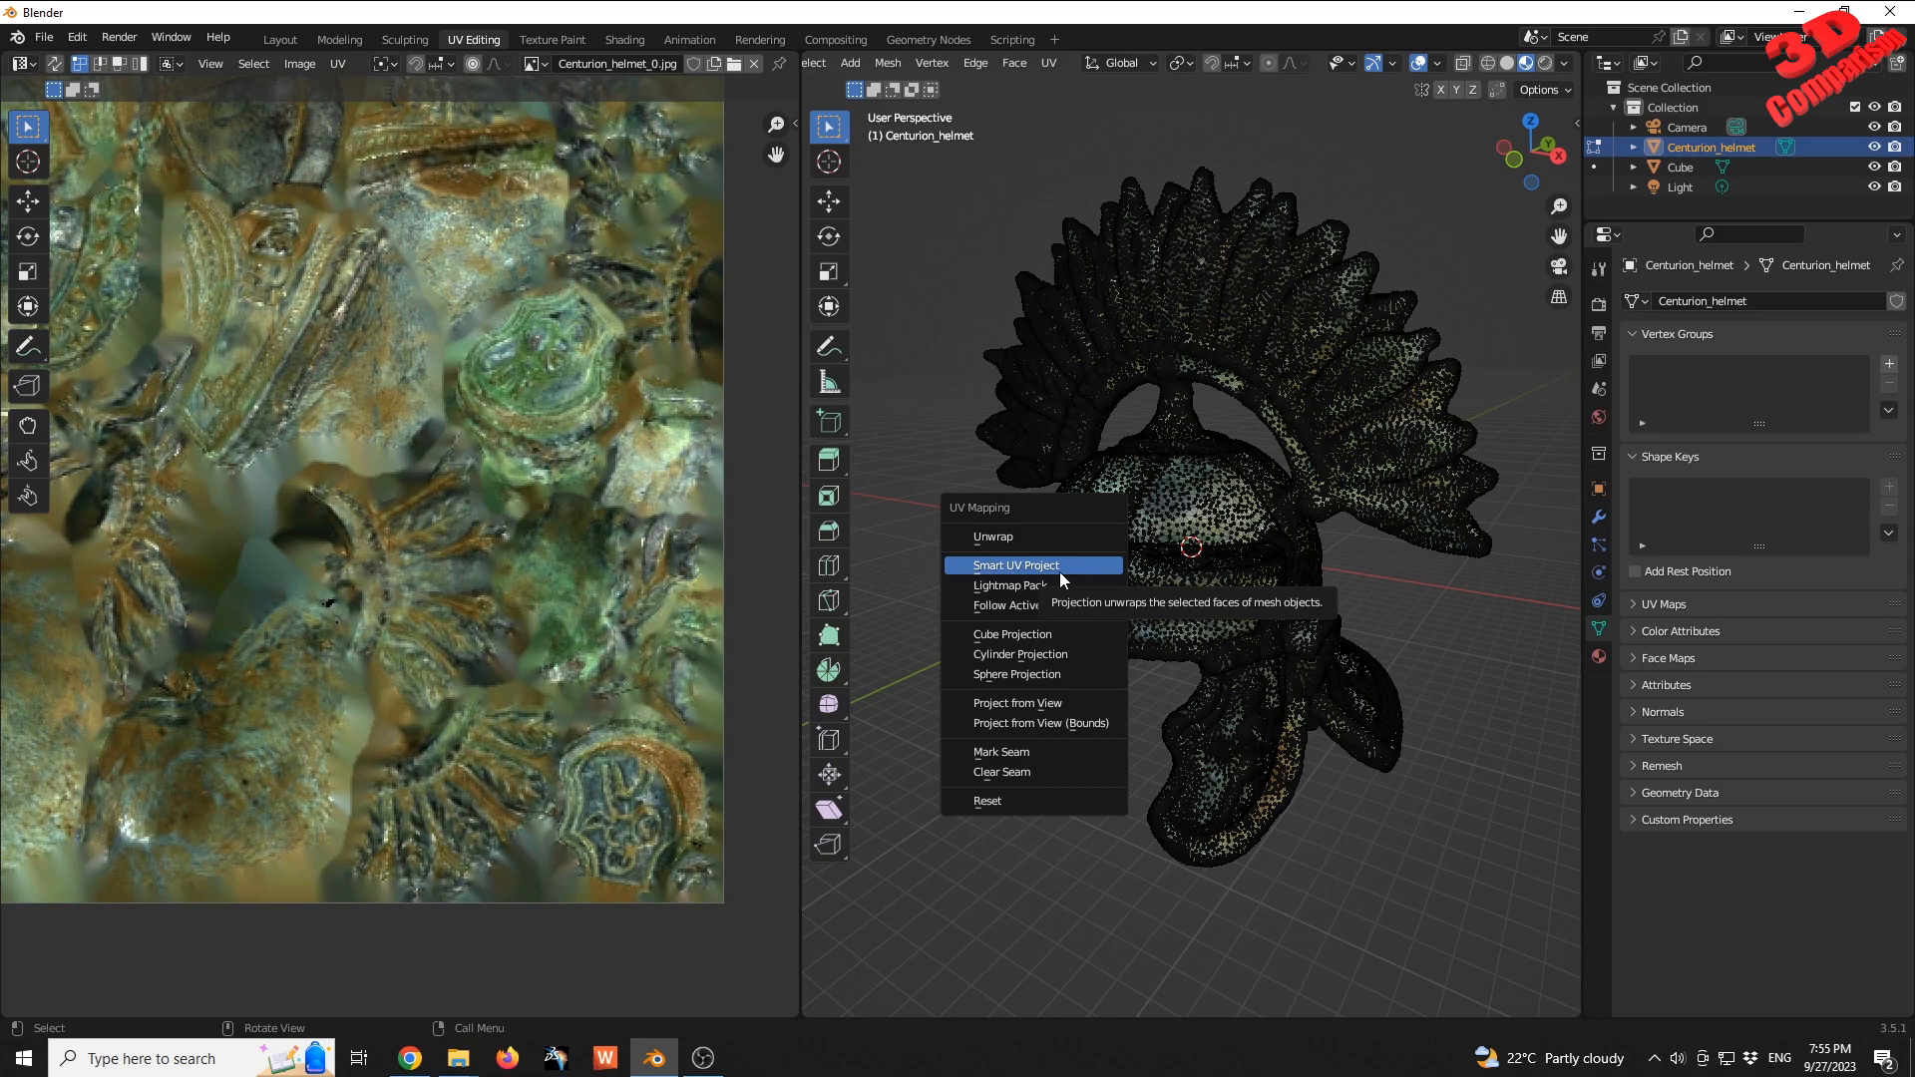
pyautogui.scroll(-5, 541, 557)
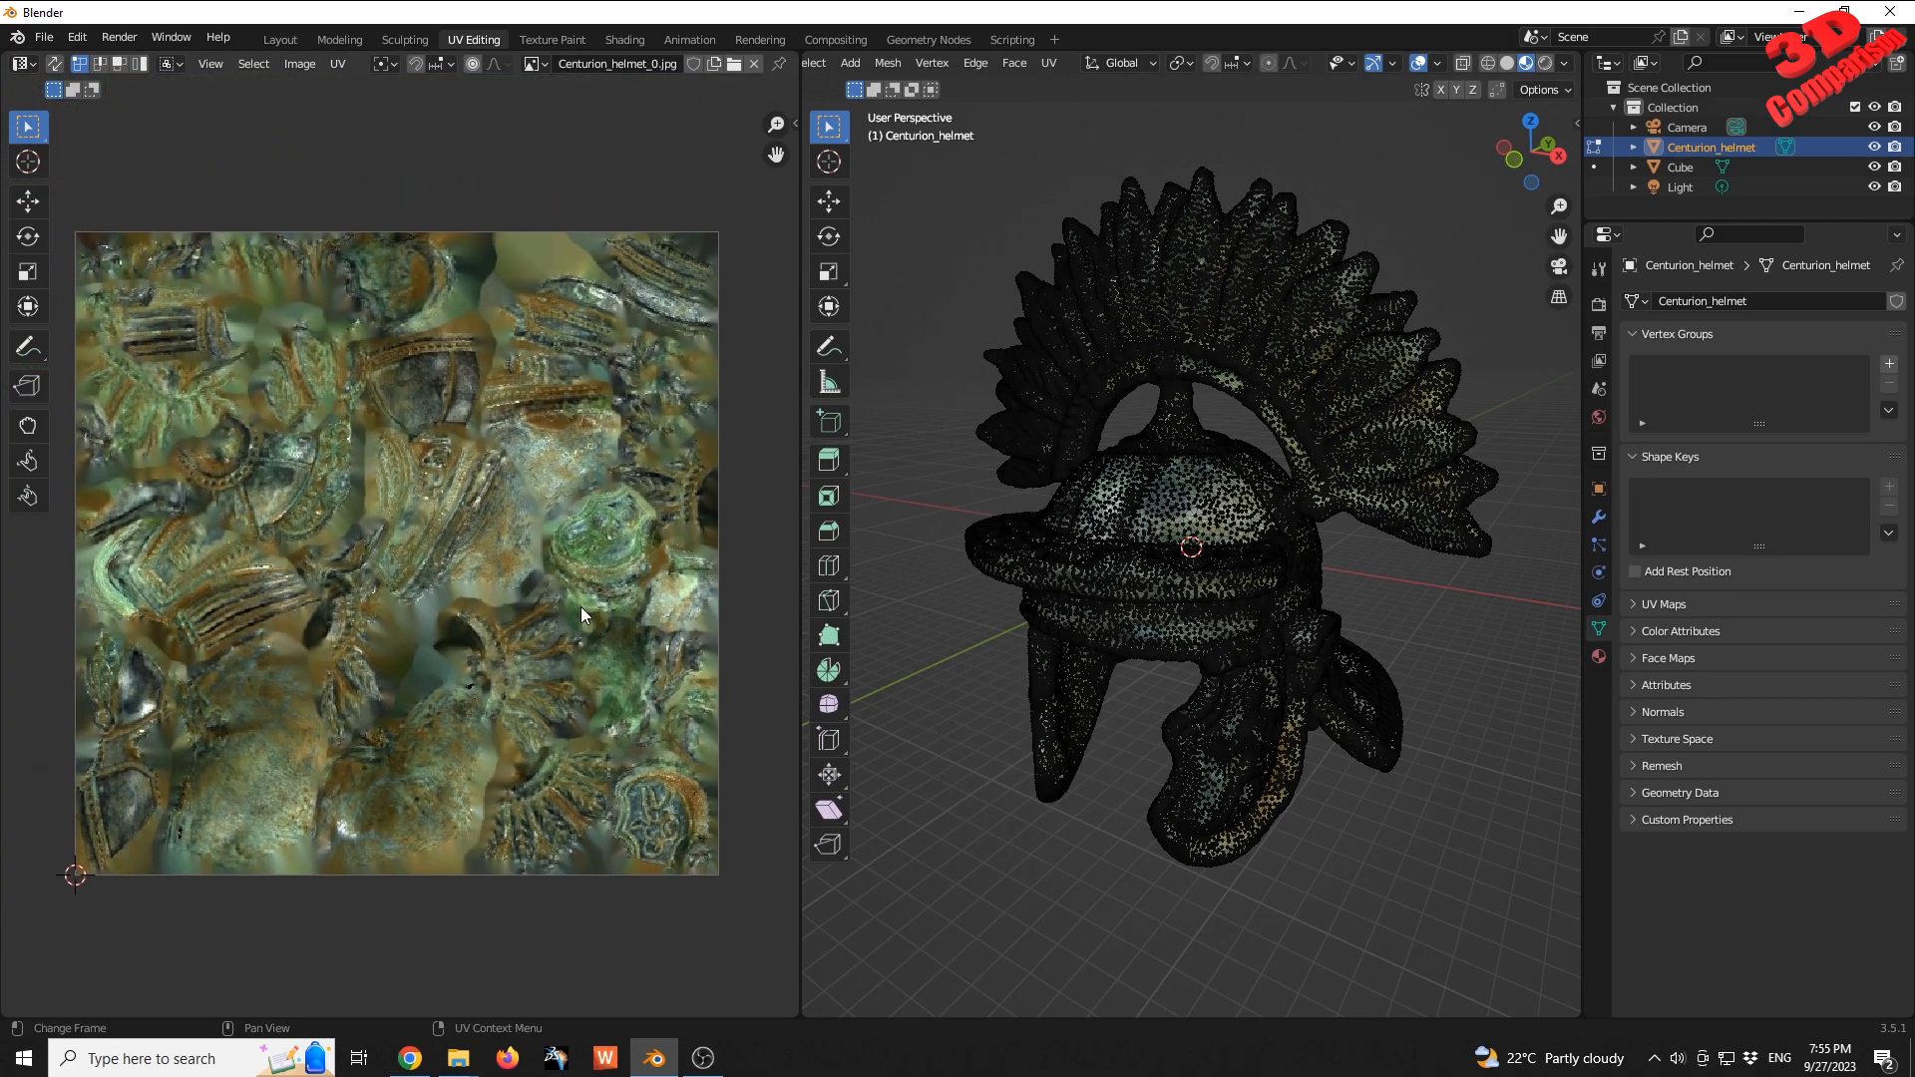
# - Switch to Chrome and open the Artec Space Spider scanner page from the Centurian helmet model's info on Artec 3D
pyautogui.click(410, 1057)
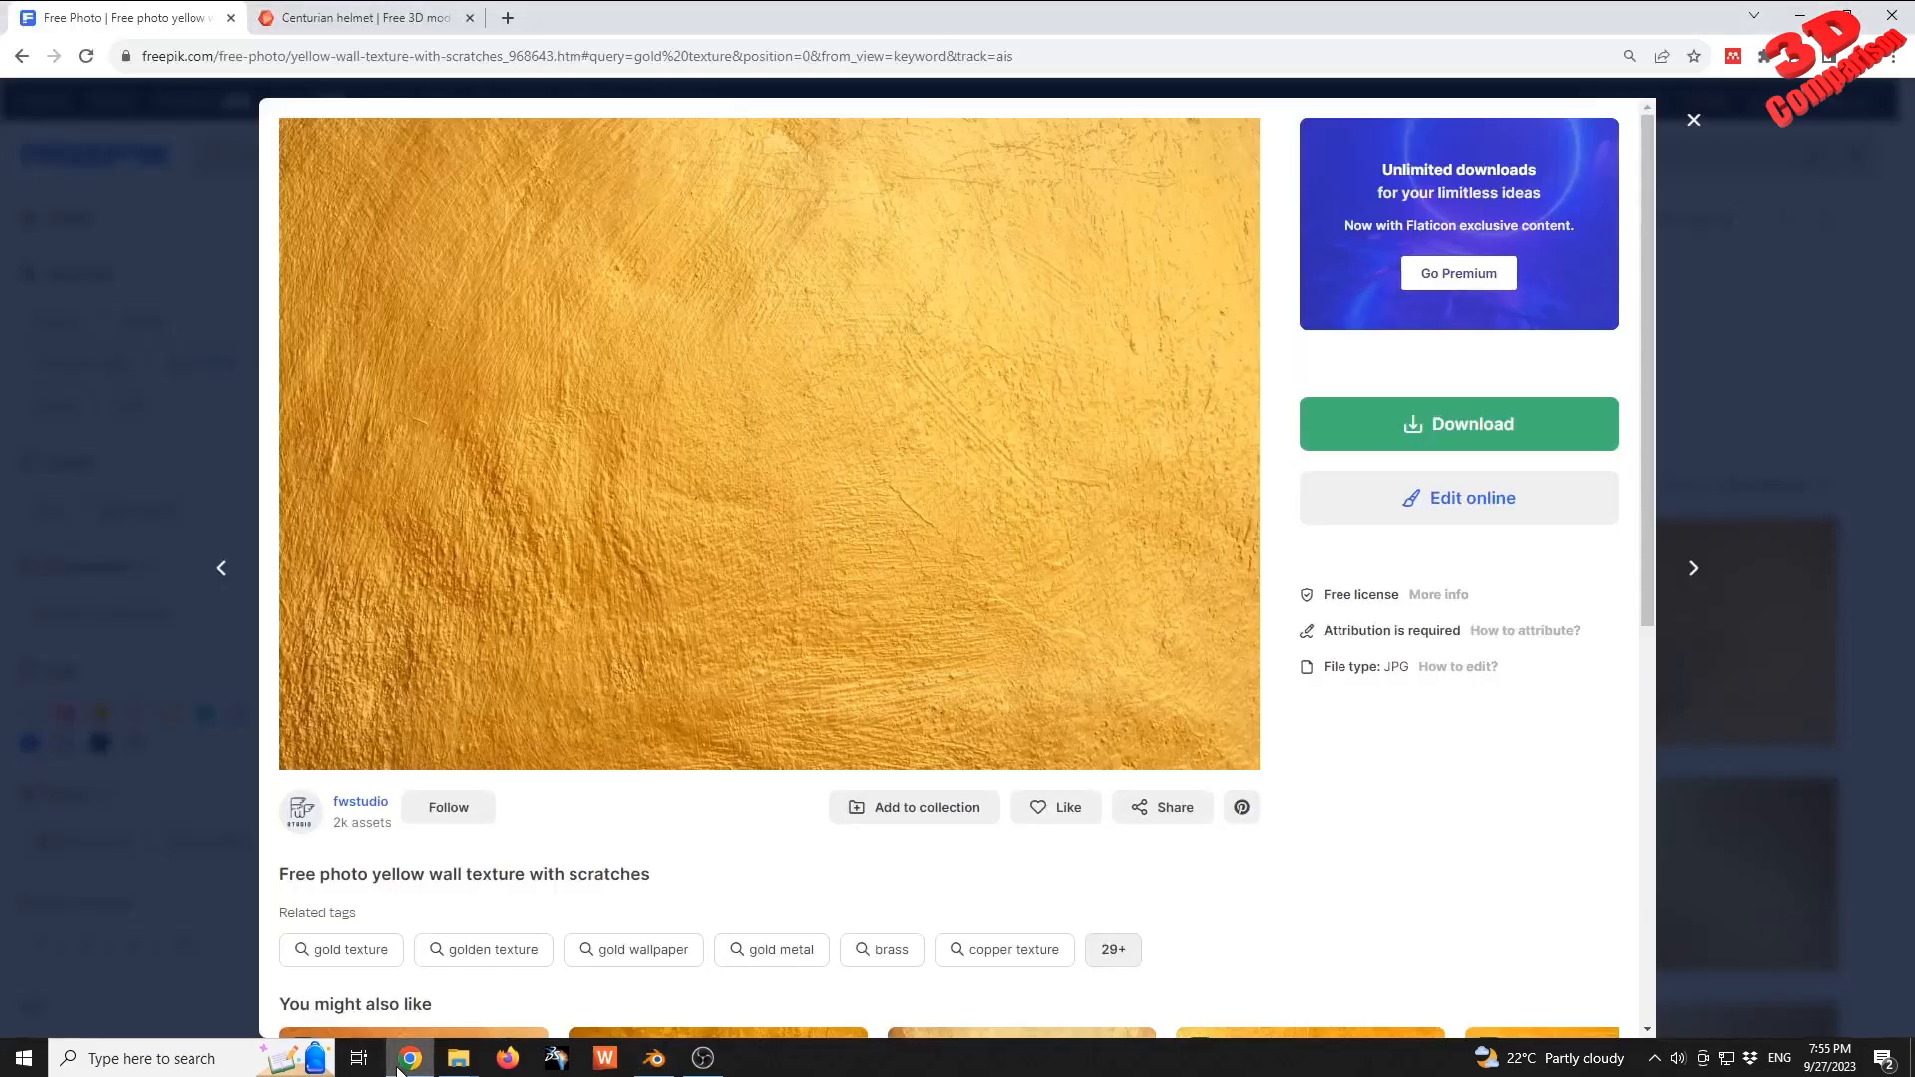
pyautogui.click(305, 17)
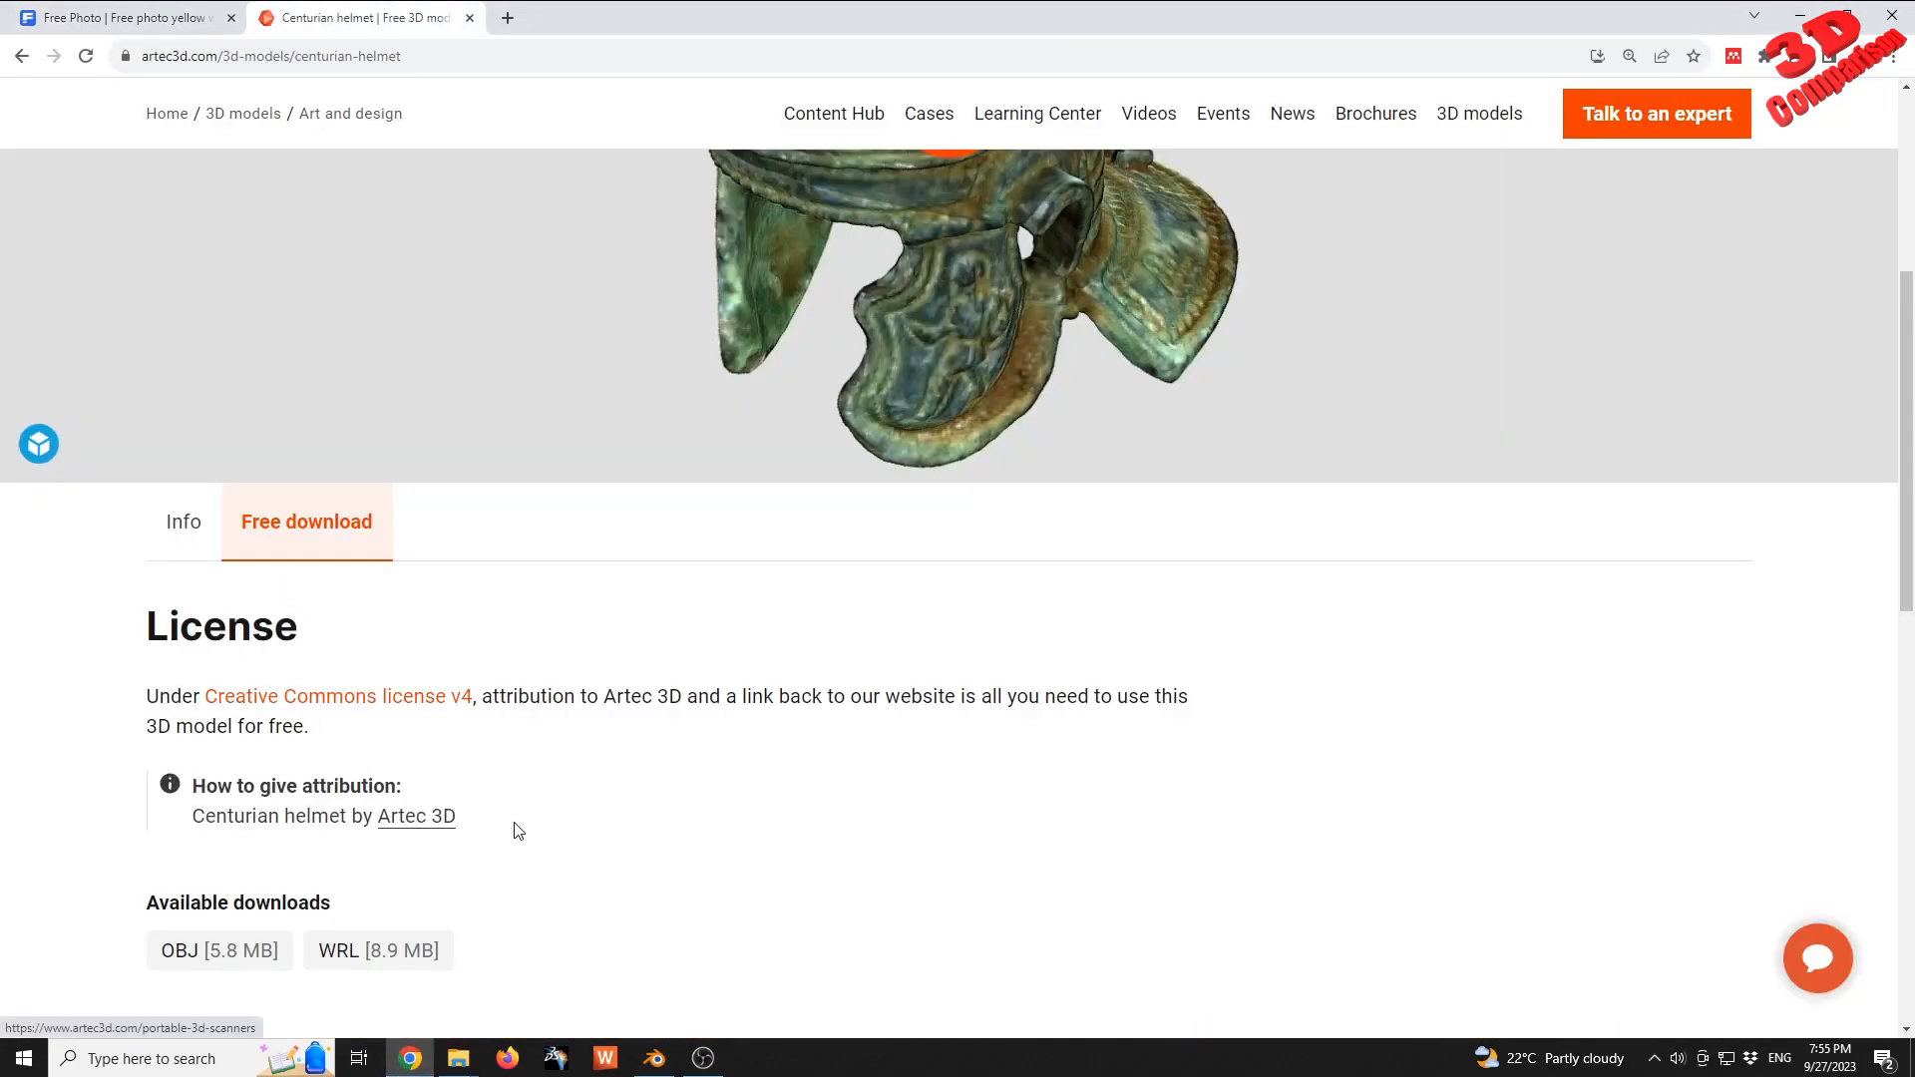
pyautogui.click(186, 529)
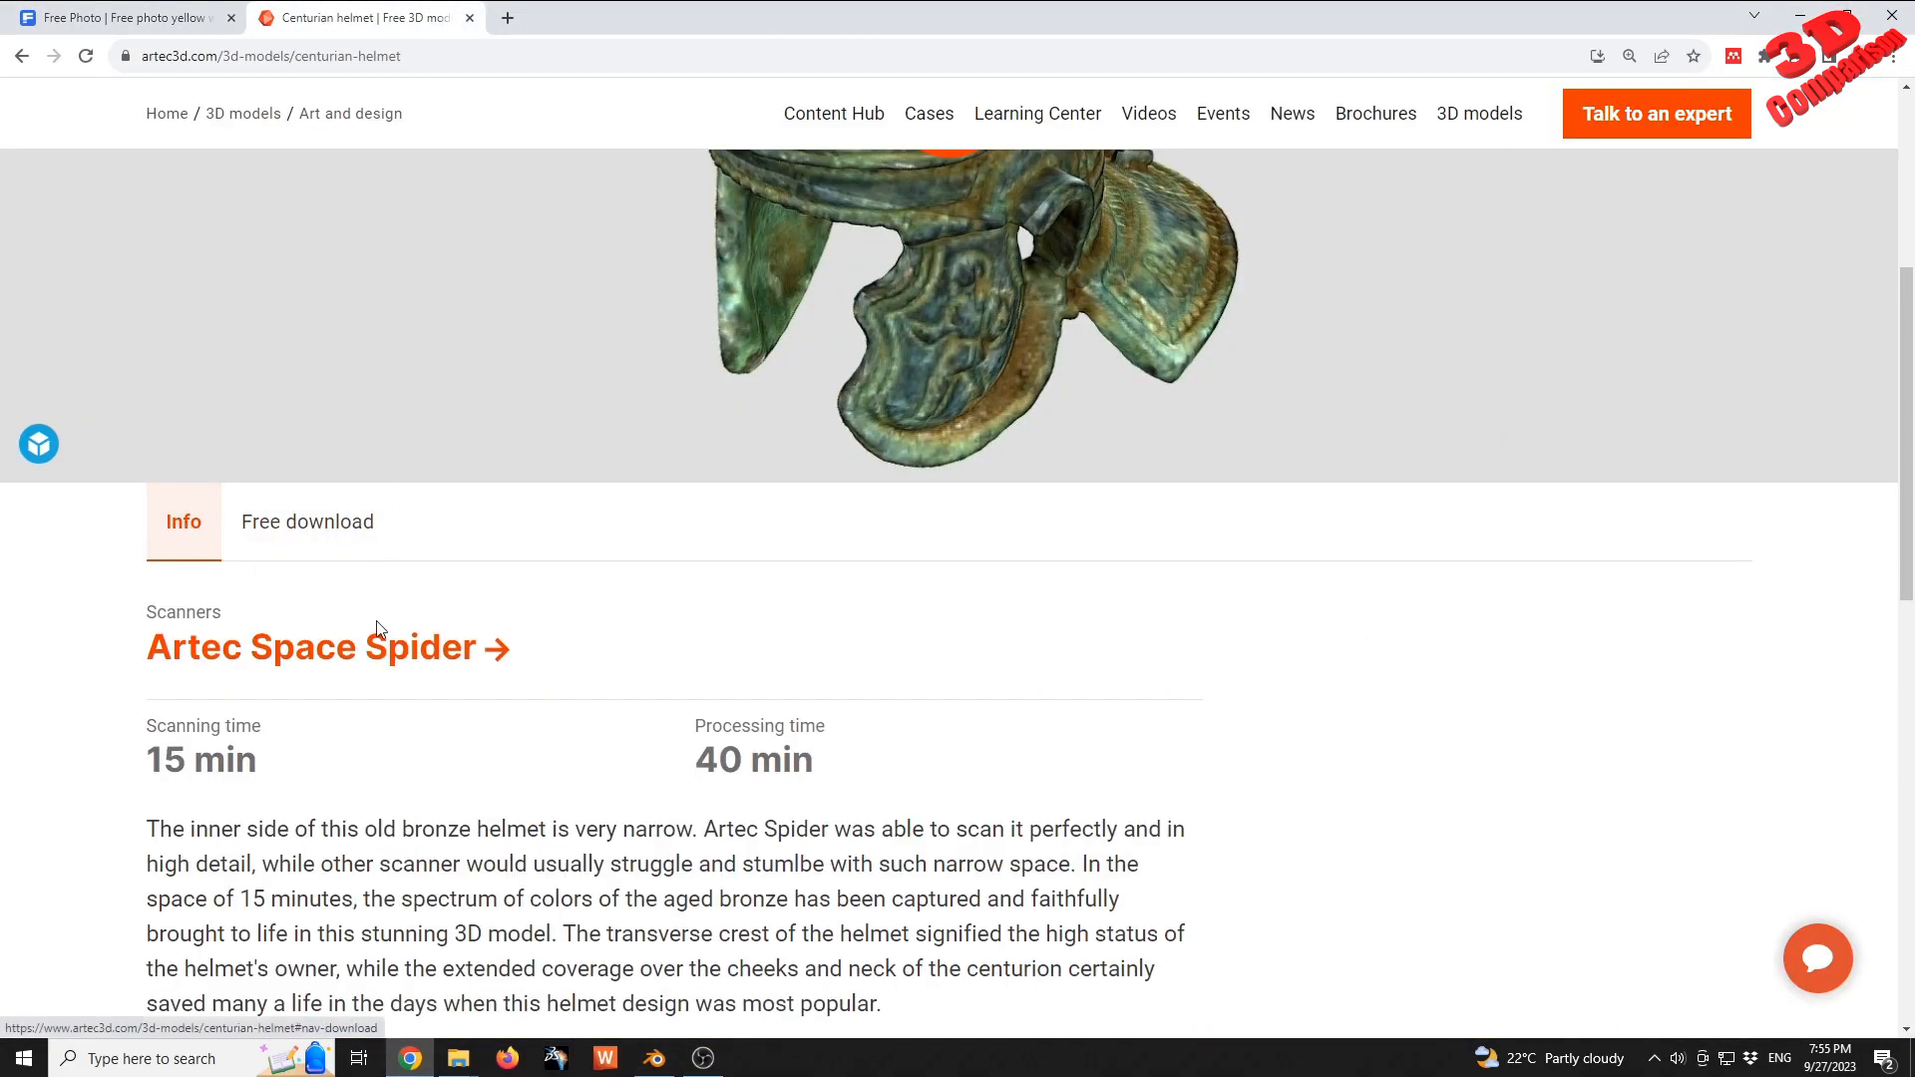
pyautogui.click(200, 666)
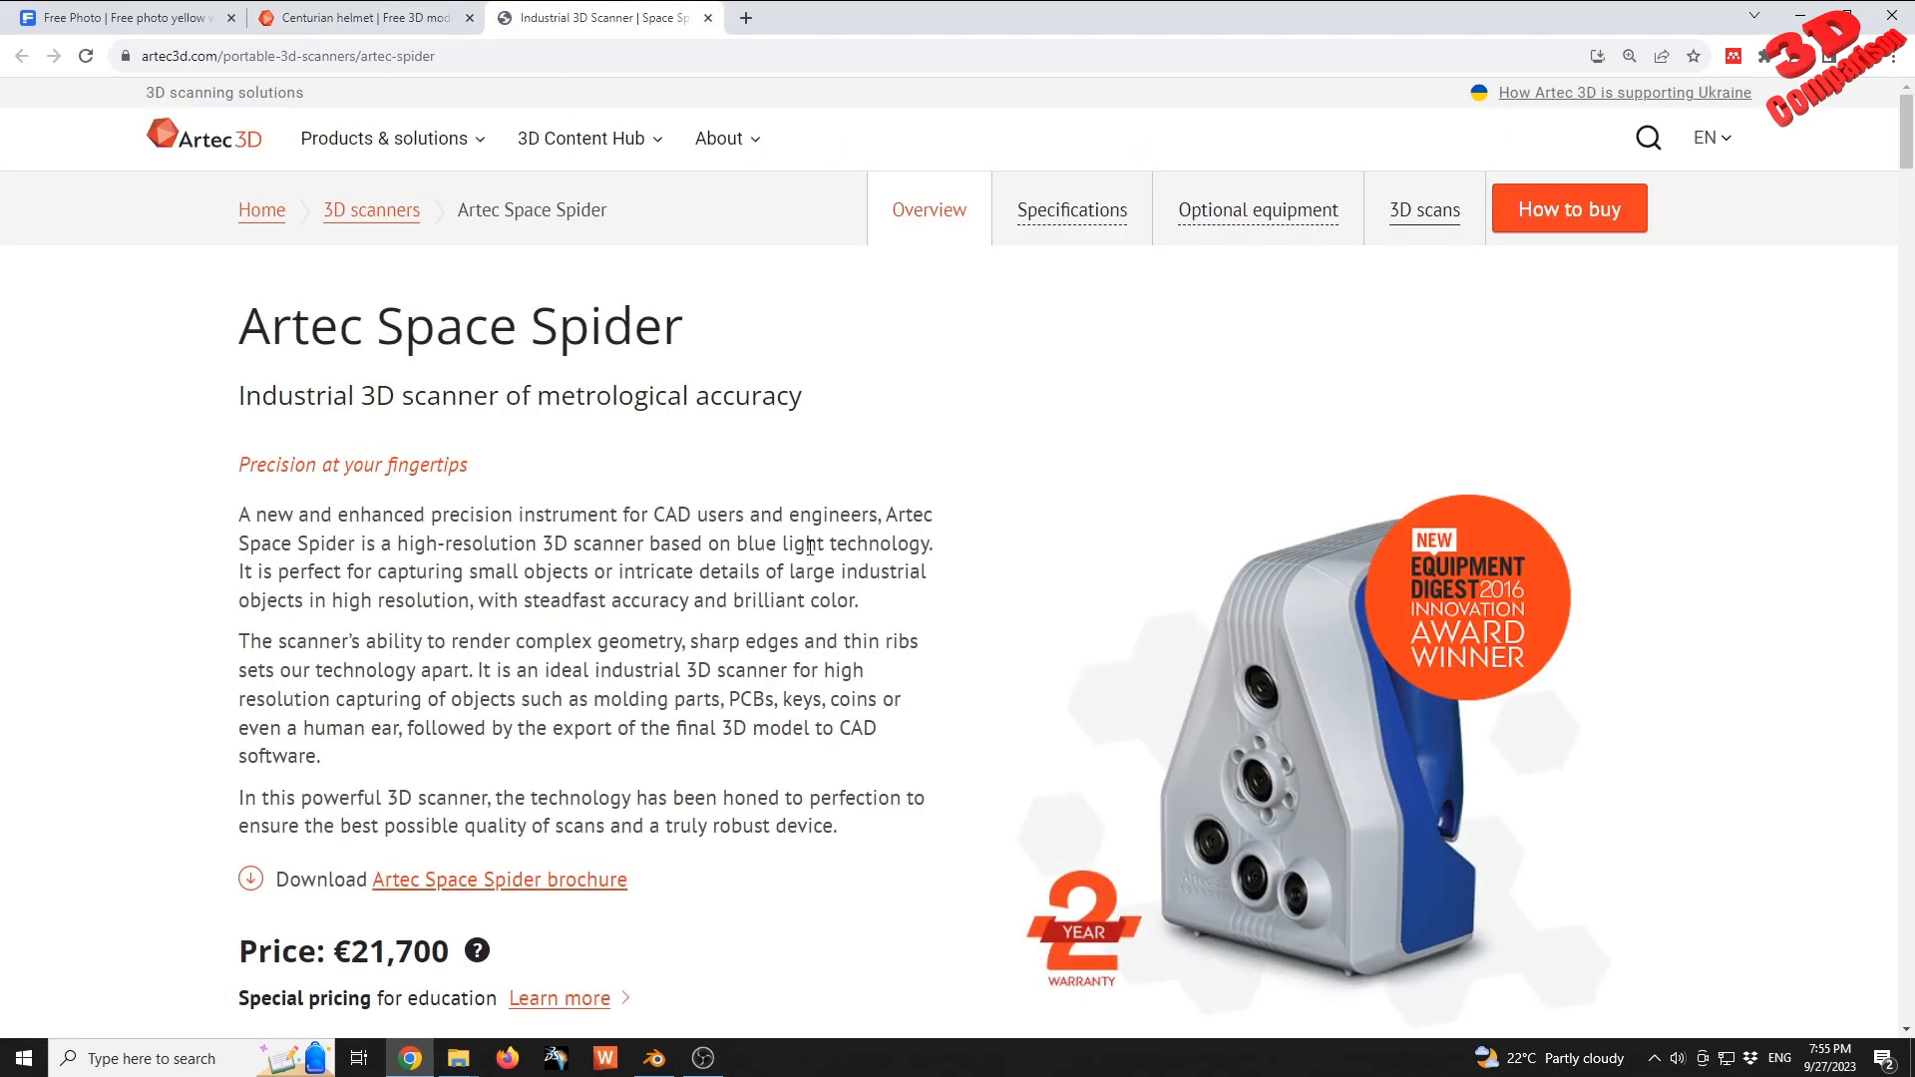
# - Read the Artec Space Spider's product description, price and accuracy details
pyautogui.scroll(-1, 1536, 846)
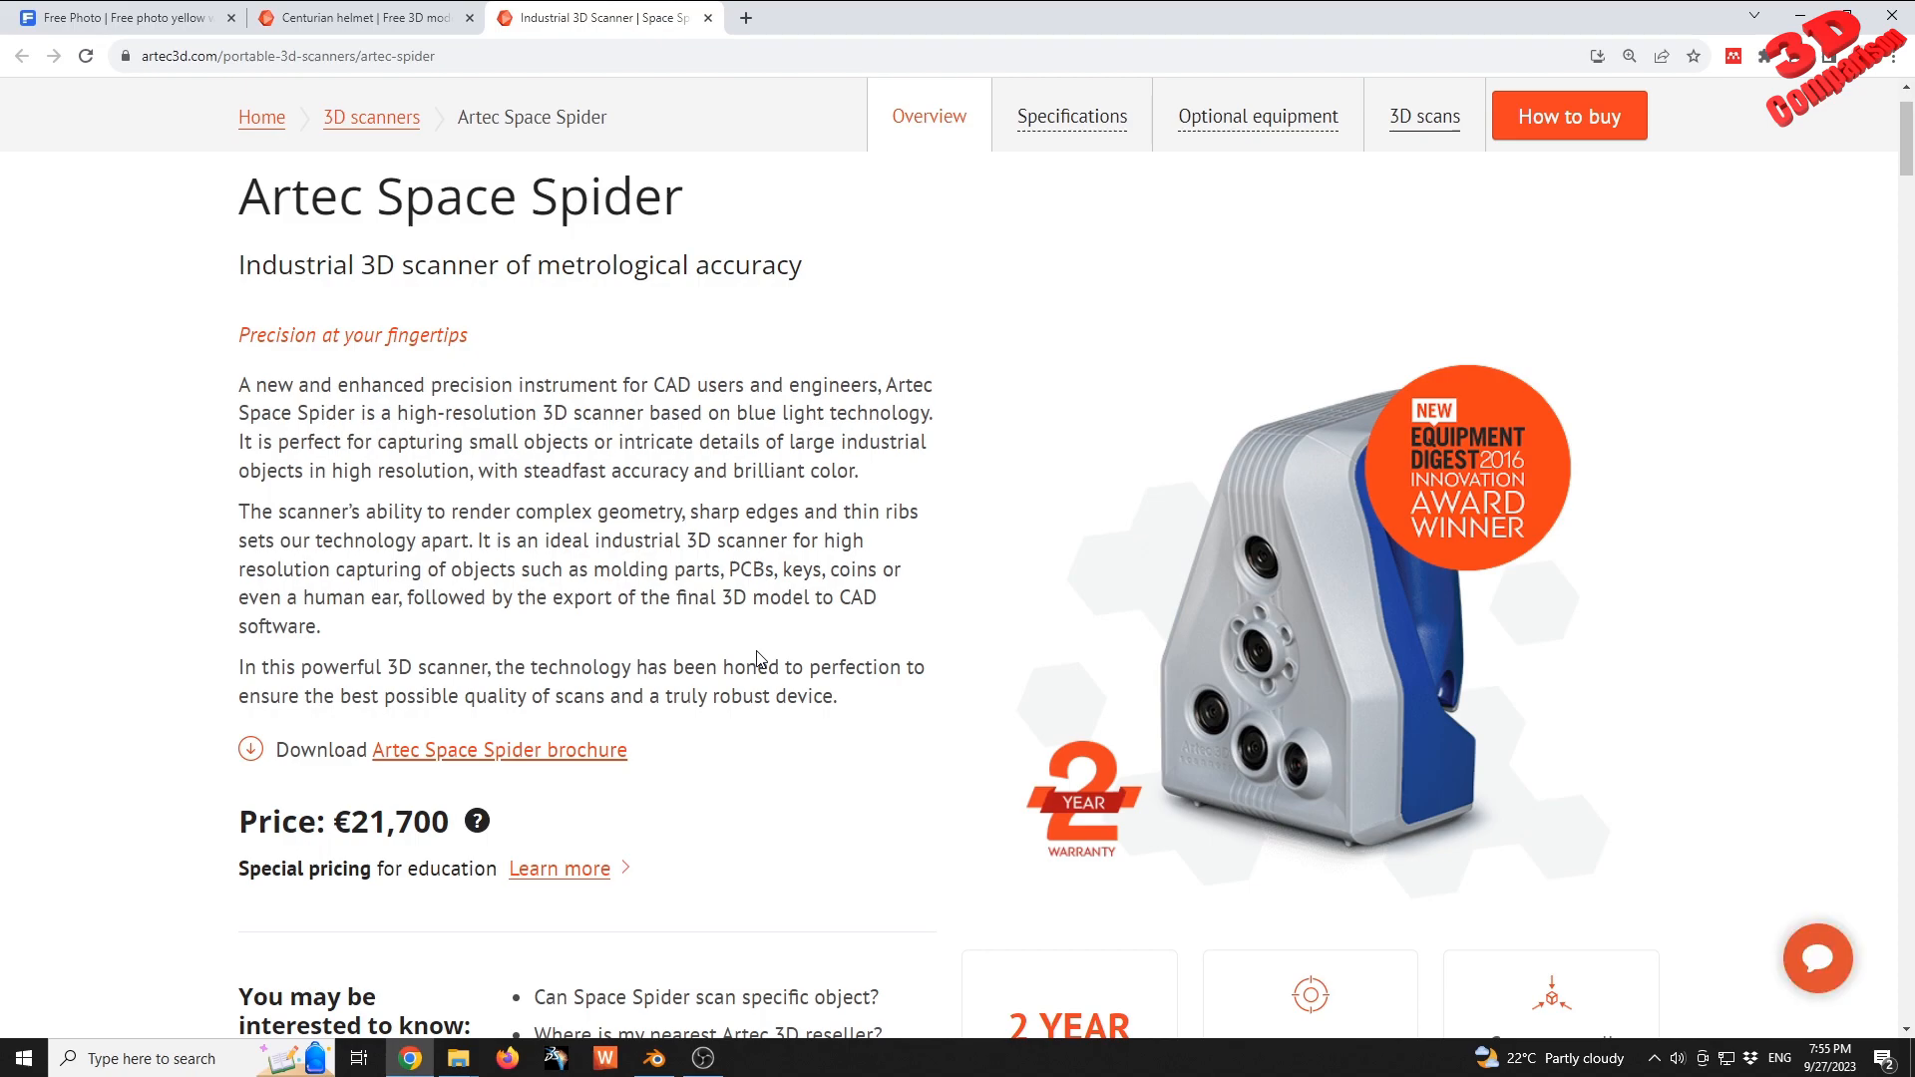
pyautogui.scroll(-2, 768, 656)
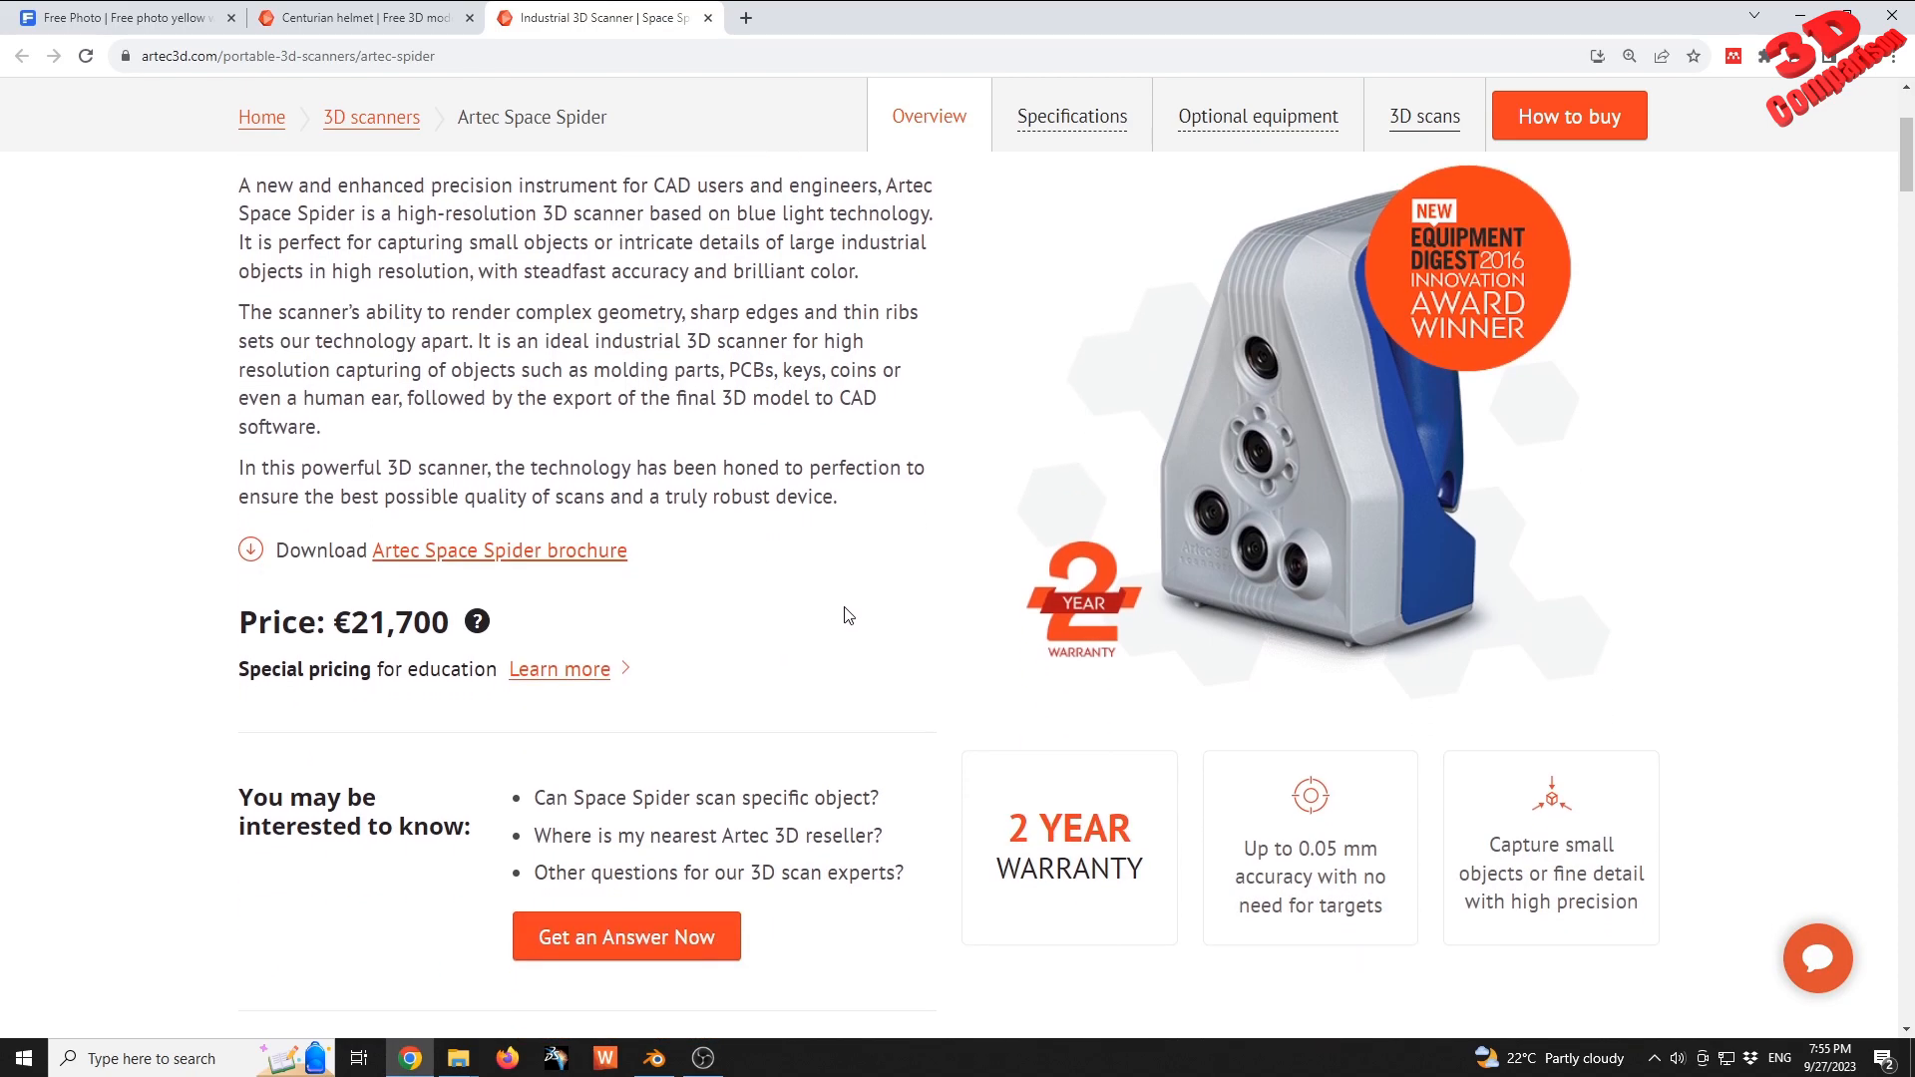
pyautogui.scroll(2, 847, 615)
pyautogui.moveTo(259, 855); pyautogui.dragTo(444, 852)
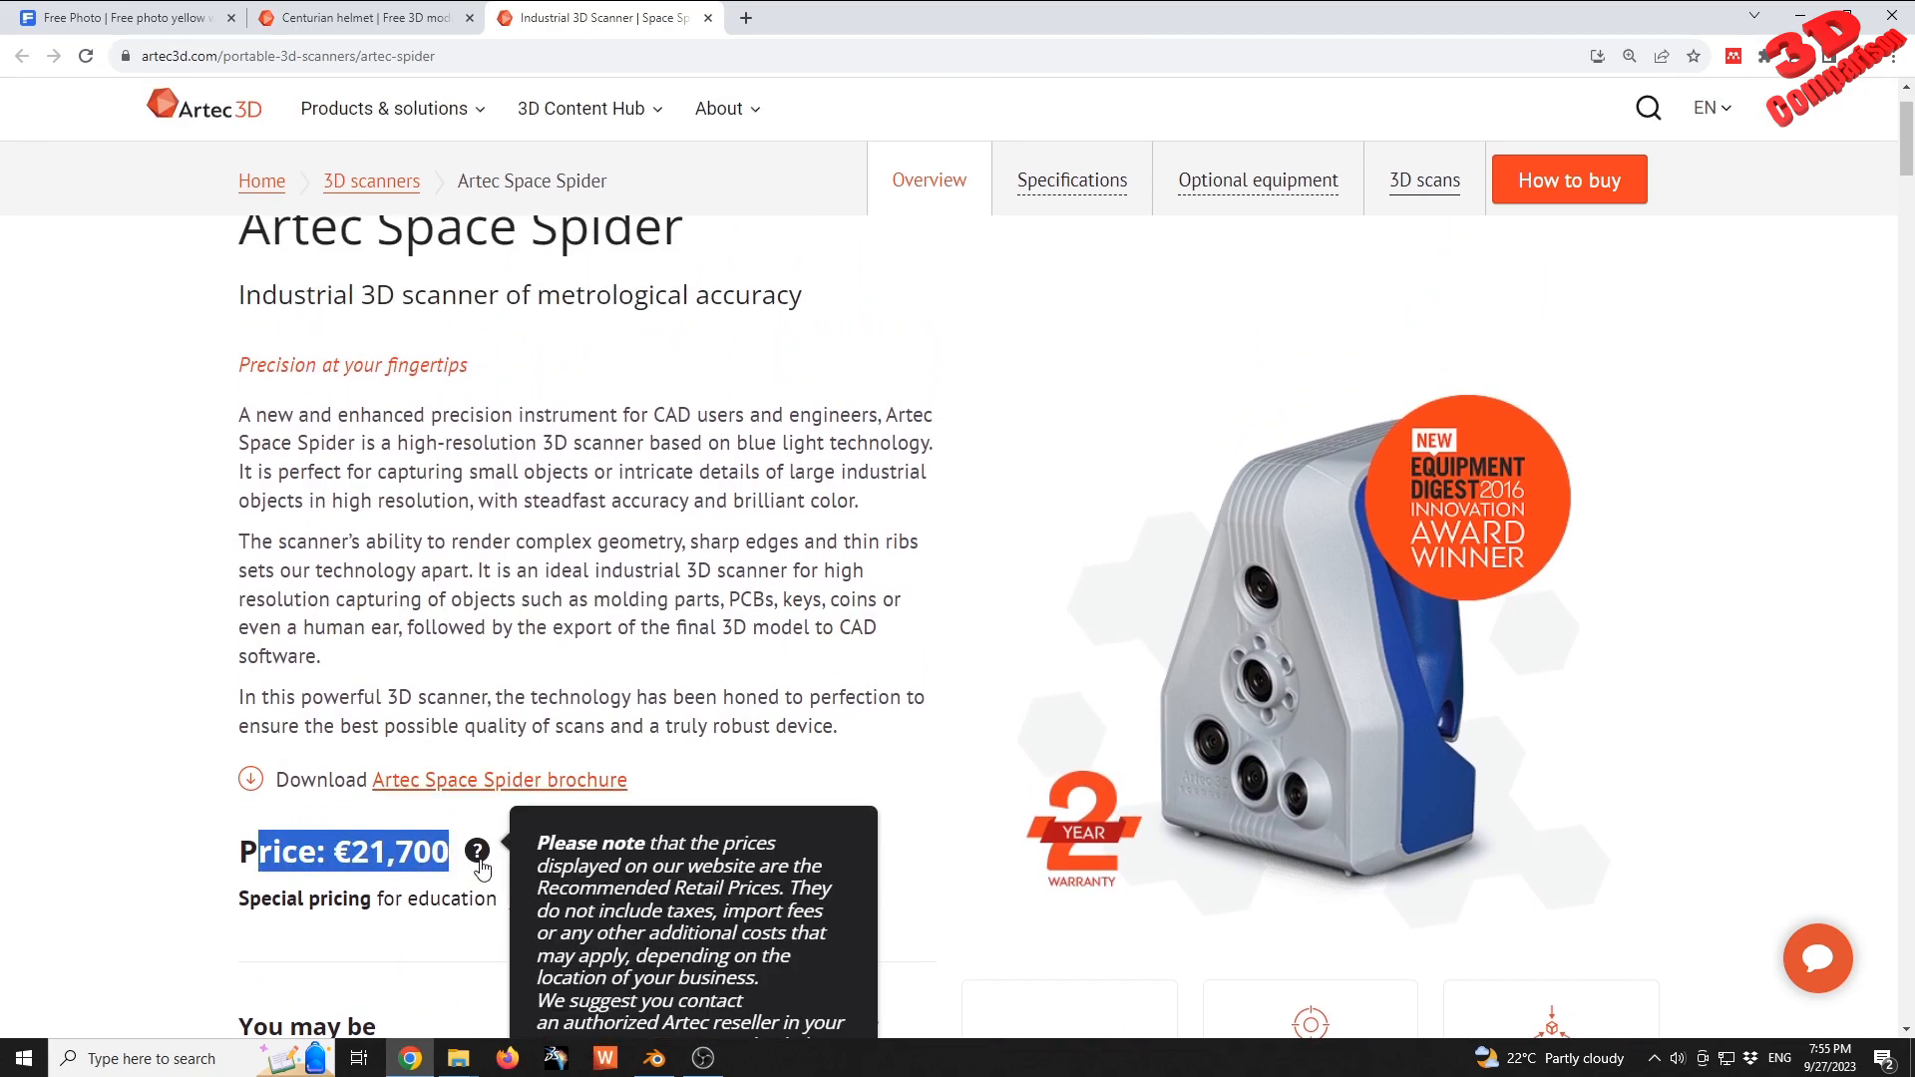
pyautogui.scroll(-1, 482, 858)
pyautogui.click(235, 742)
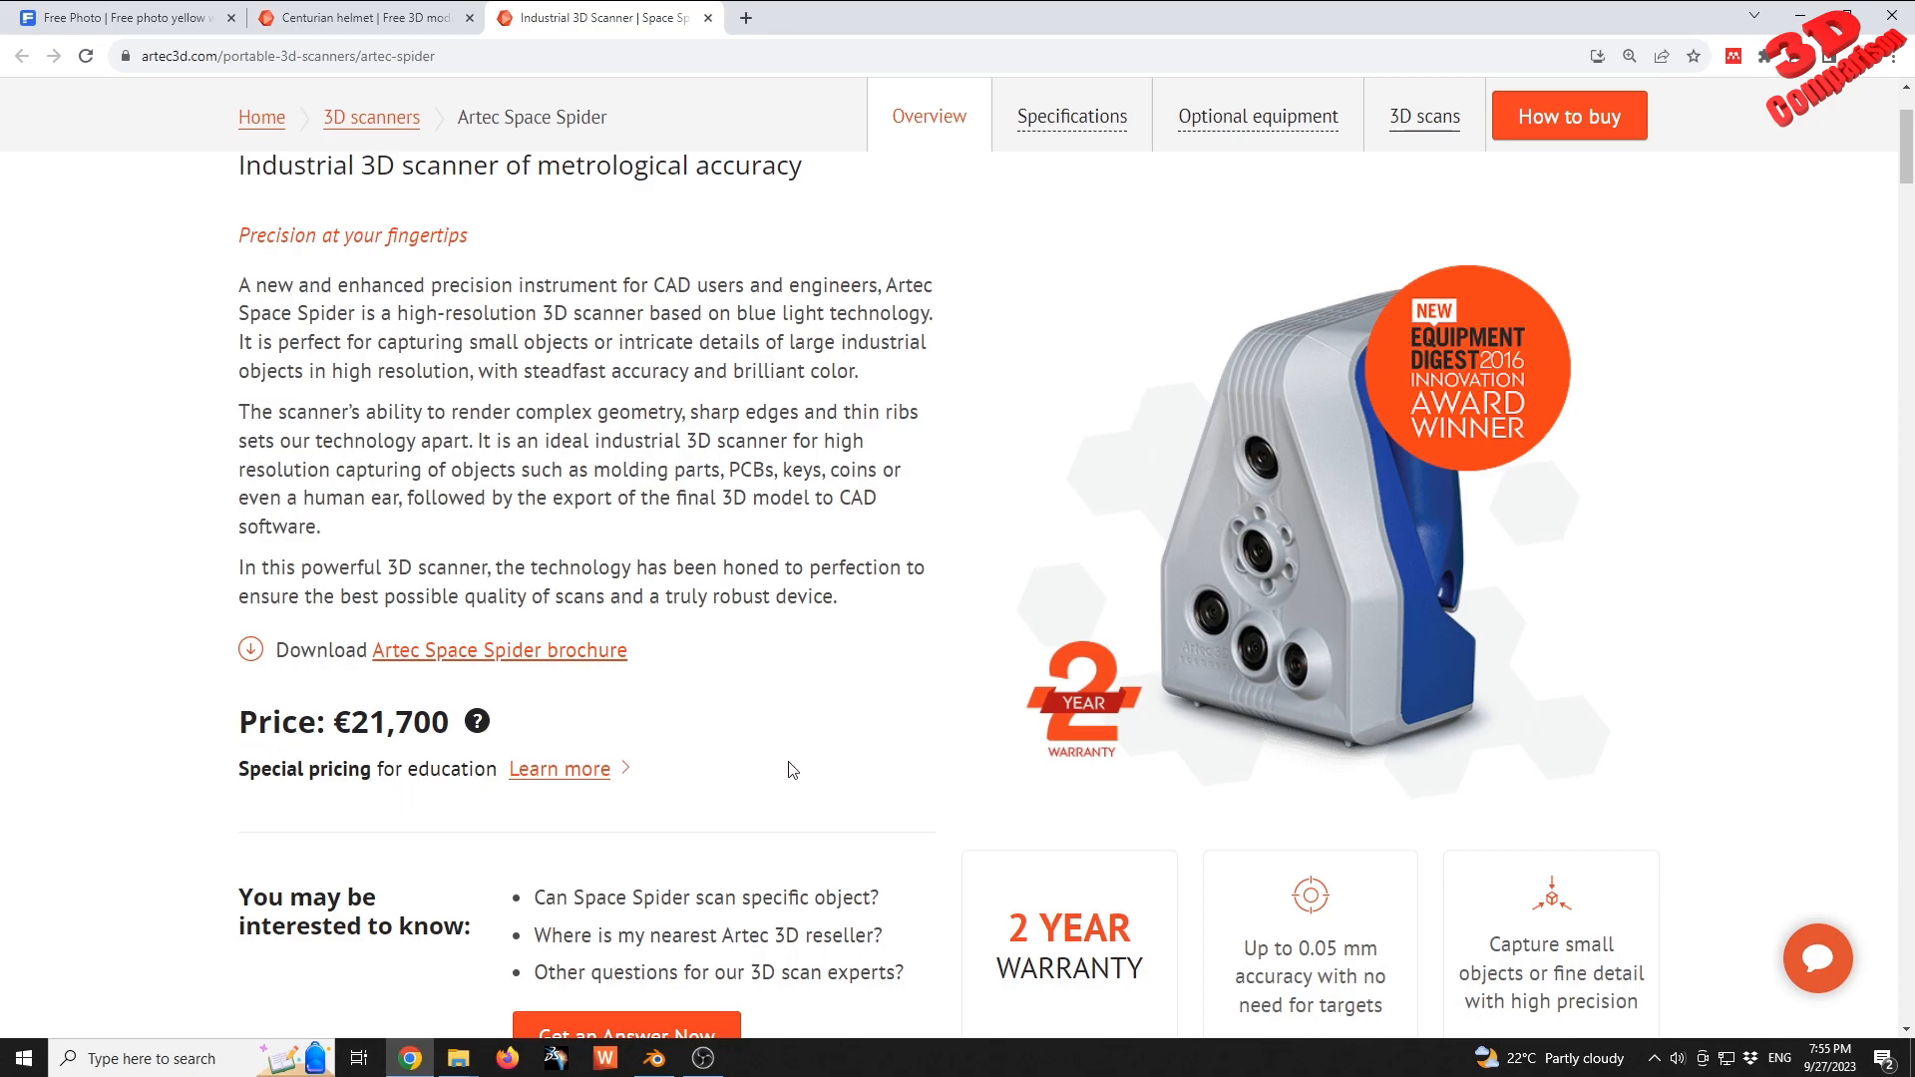
pyautogui.scroll(-3, 791, 769)
pyautogui.scroll(5, 813, 760)
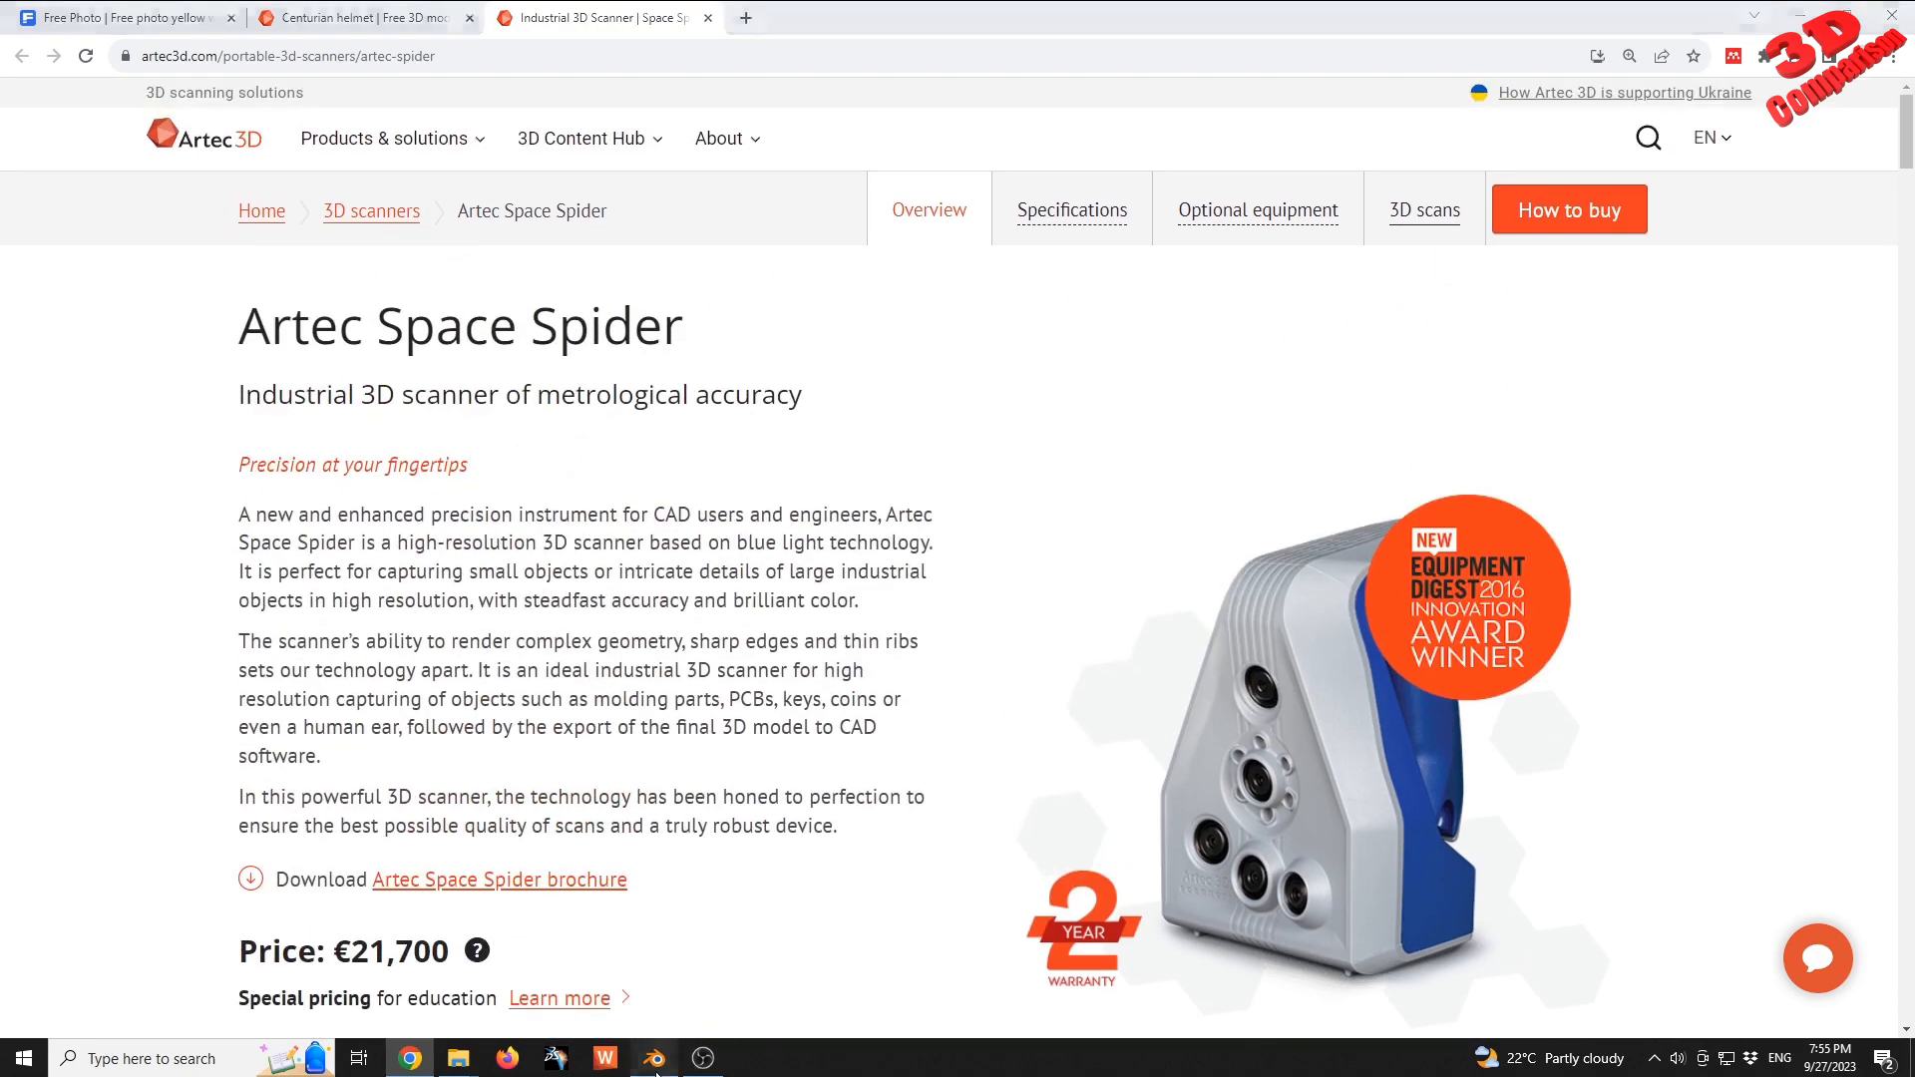
# - Switch back to Blender and bring the whole helmet into view in the Texture Paint workspace
pyautogui.click(654, 1057)
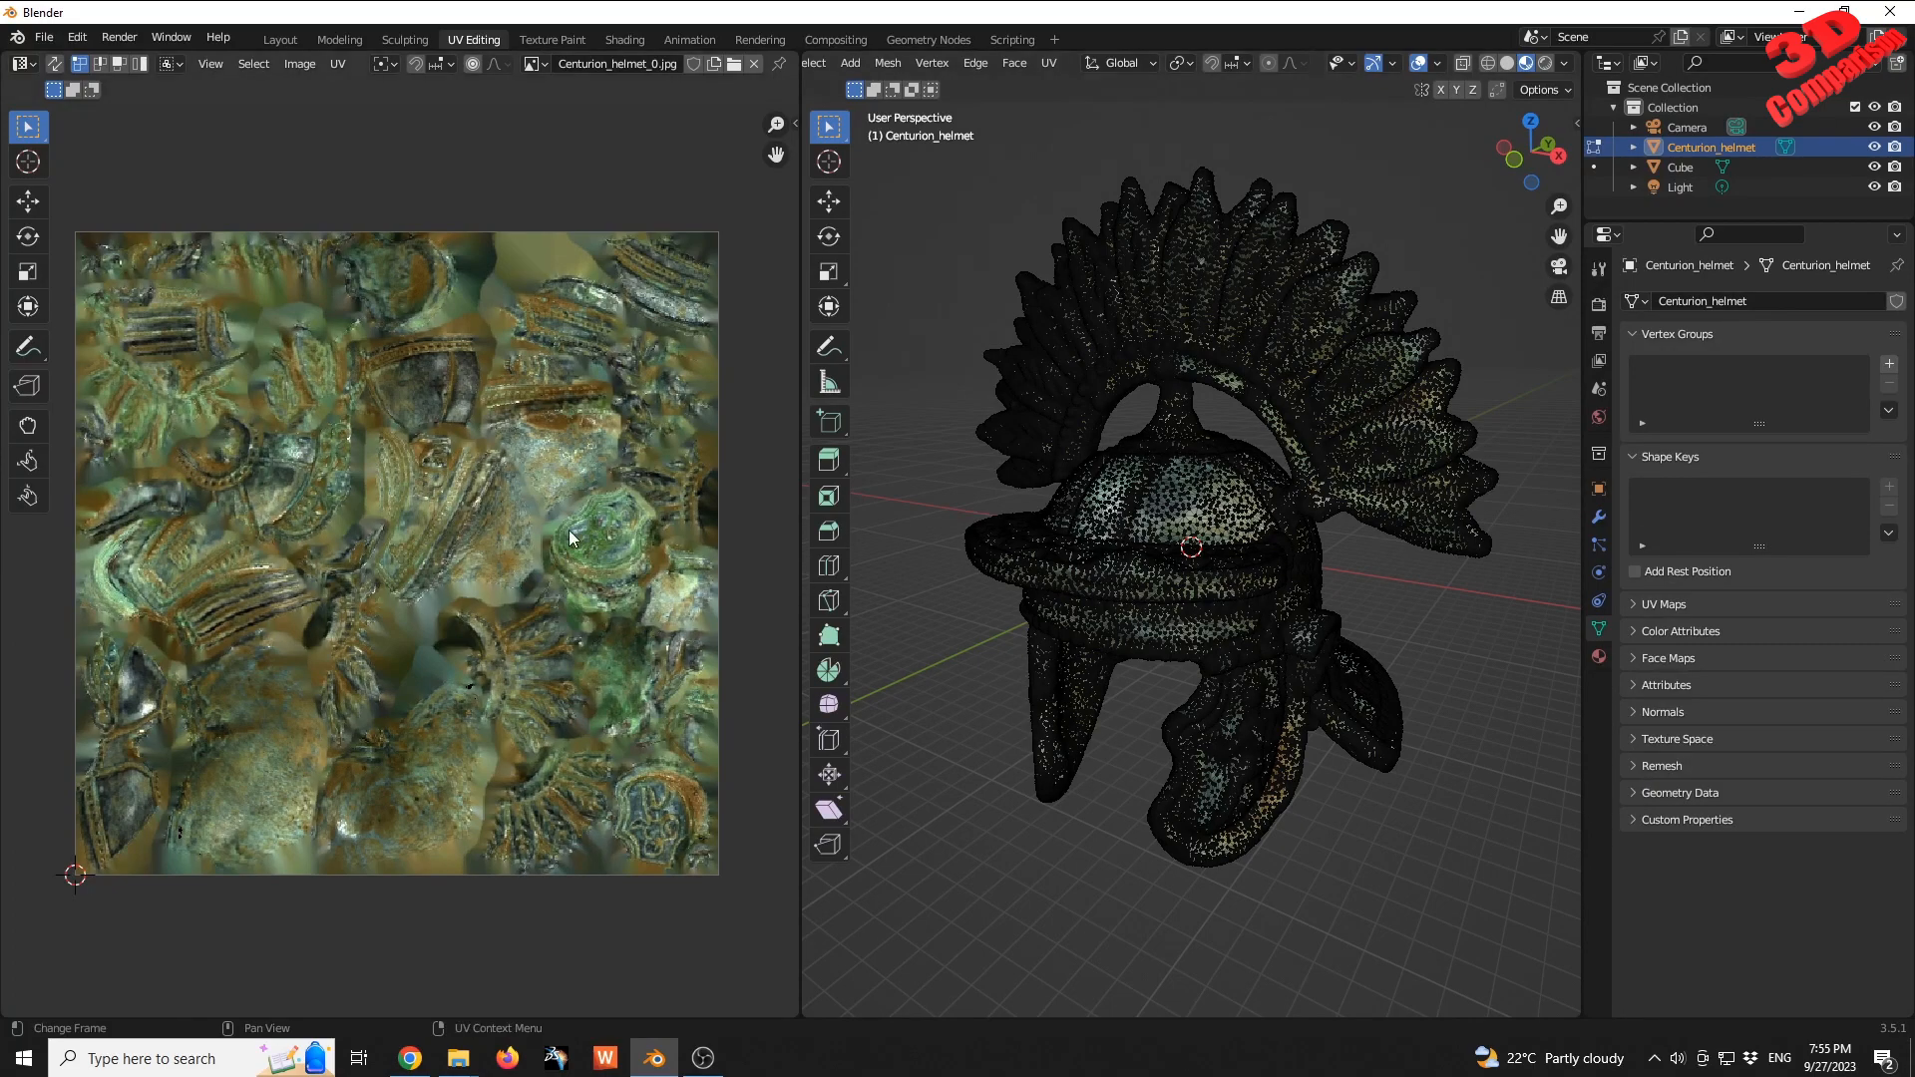
pyautogui.moveTo(1268, 565); pyautogui.dragTo(1351, 557, button='middle')
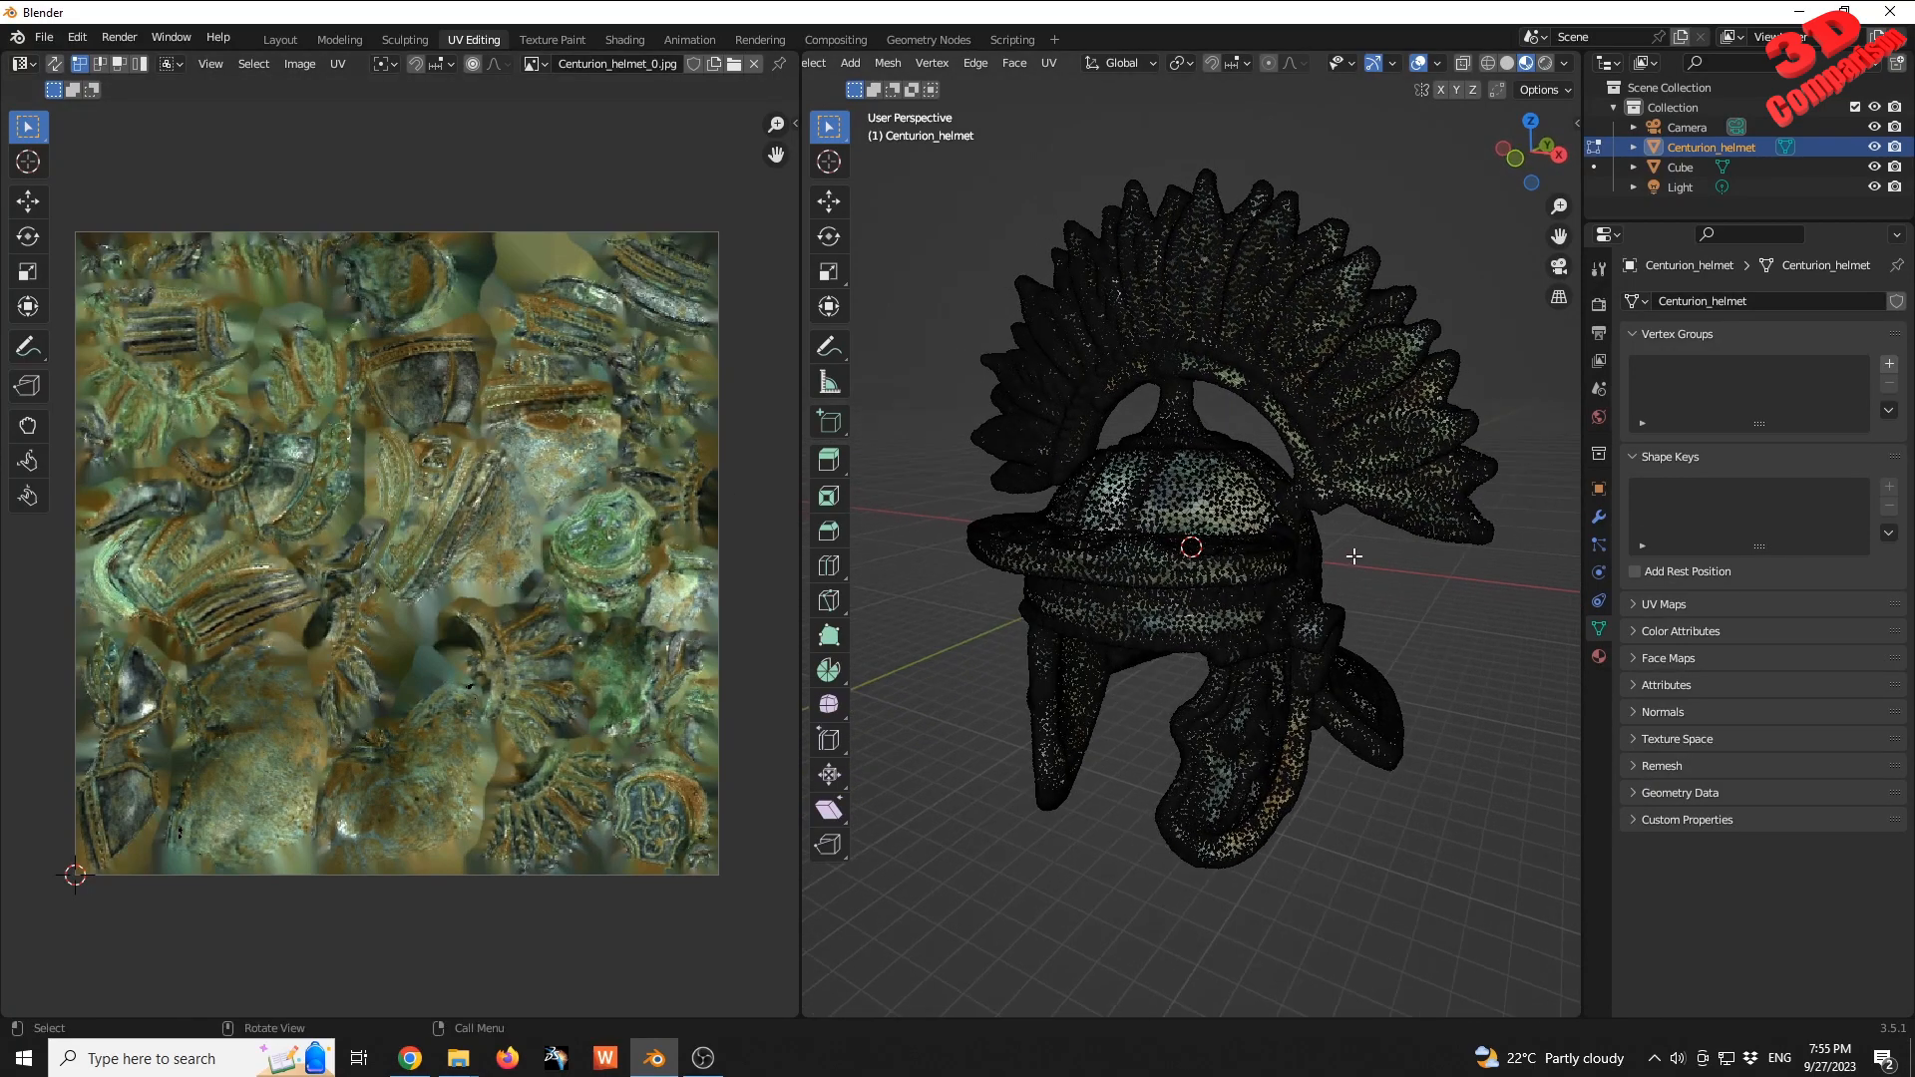
pyautogui.click(564, 44)
pyautogui.scroll(-10, 1157, 375)
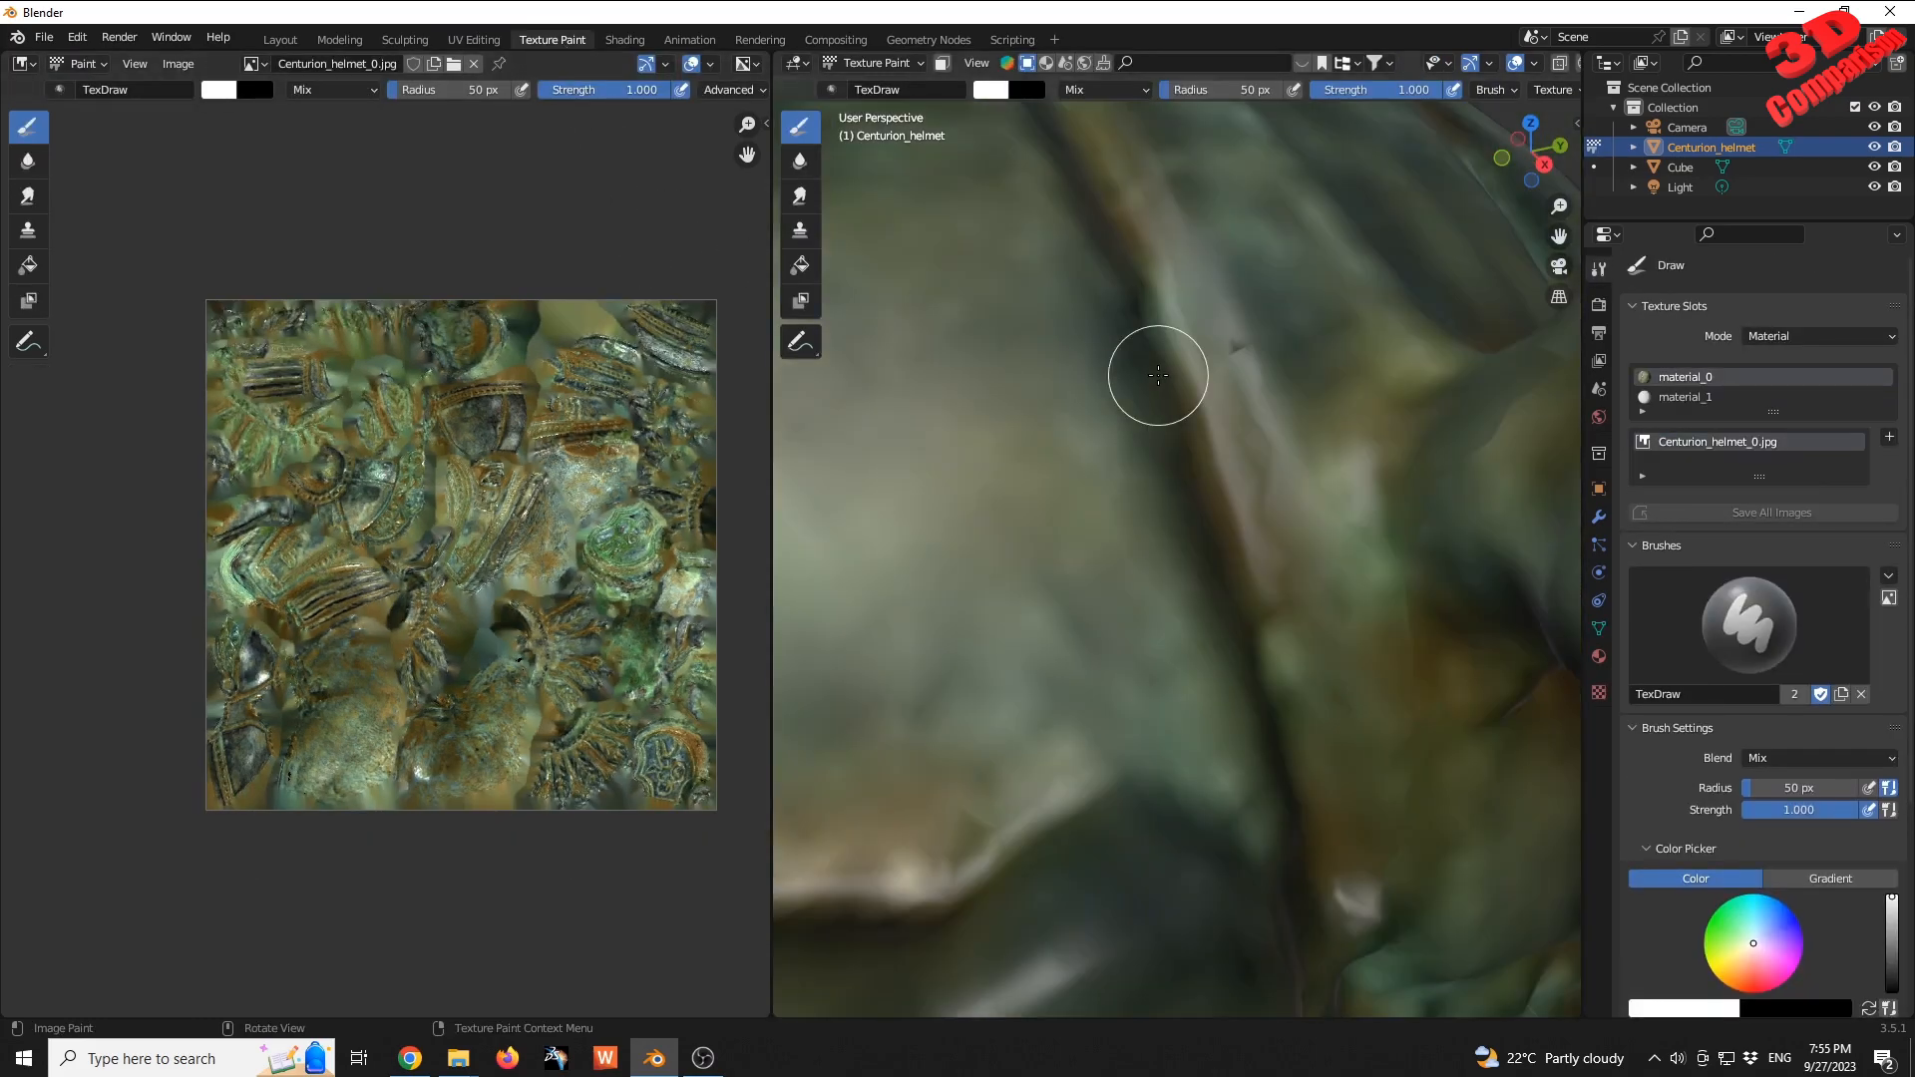
pyautogui.moveTo(1185, 451); pyautogui.dragTo(1266, 451, button='middle')
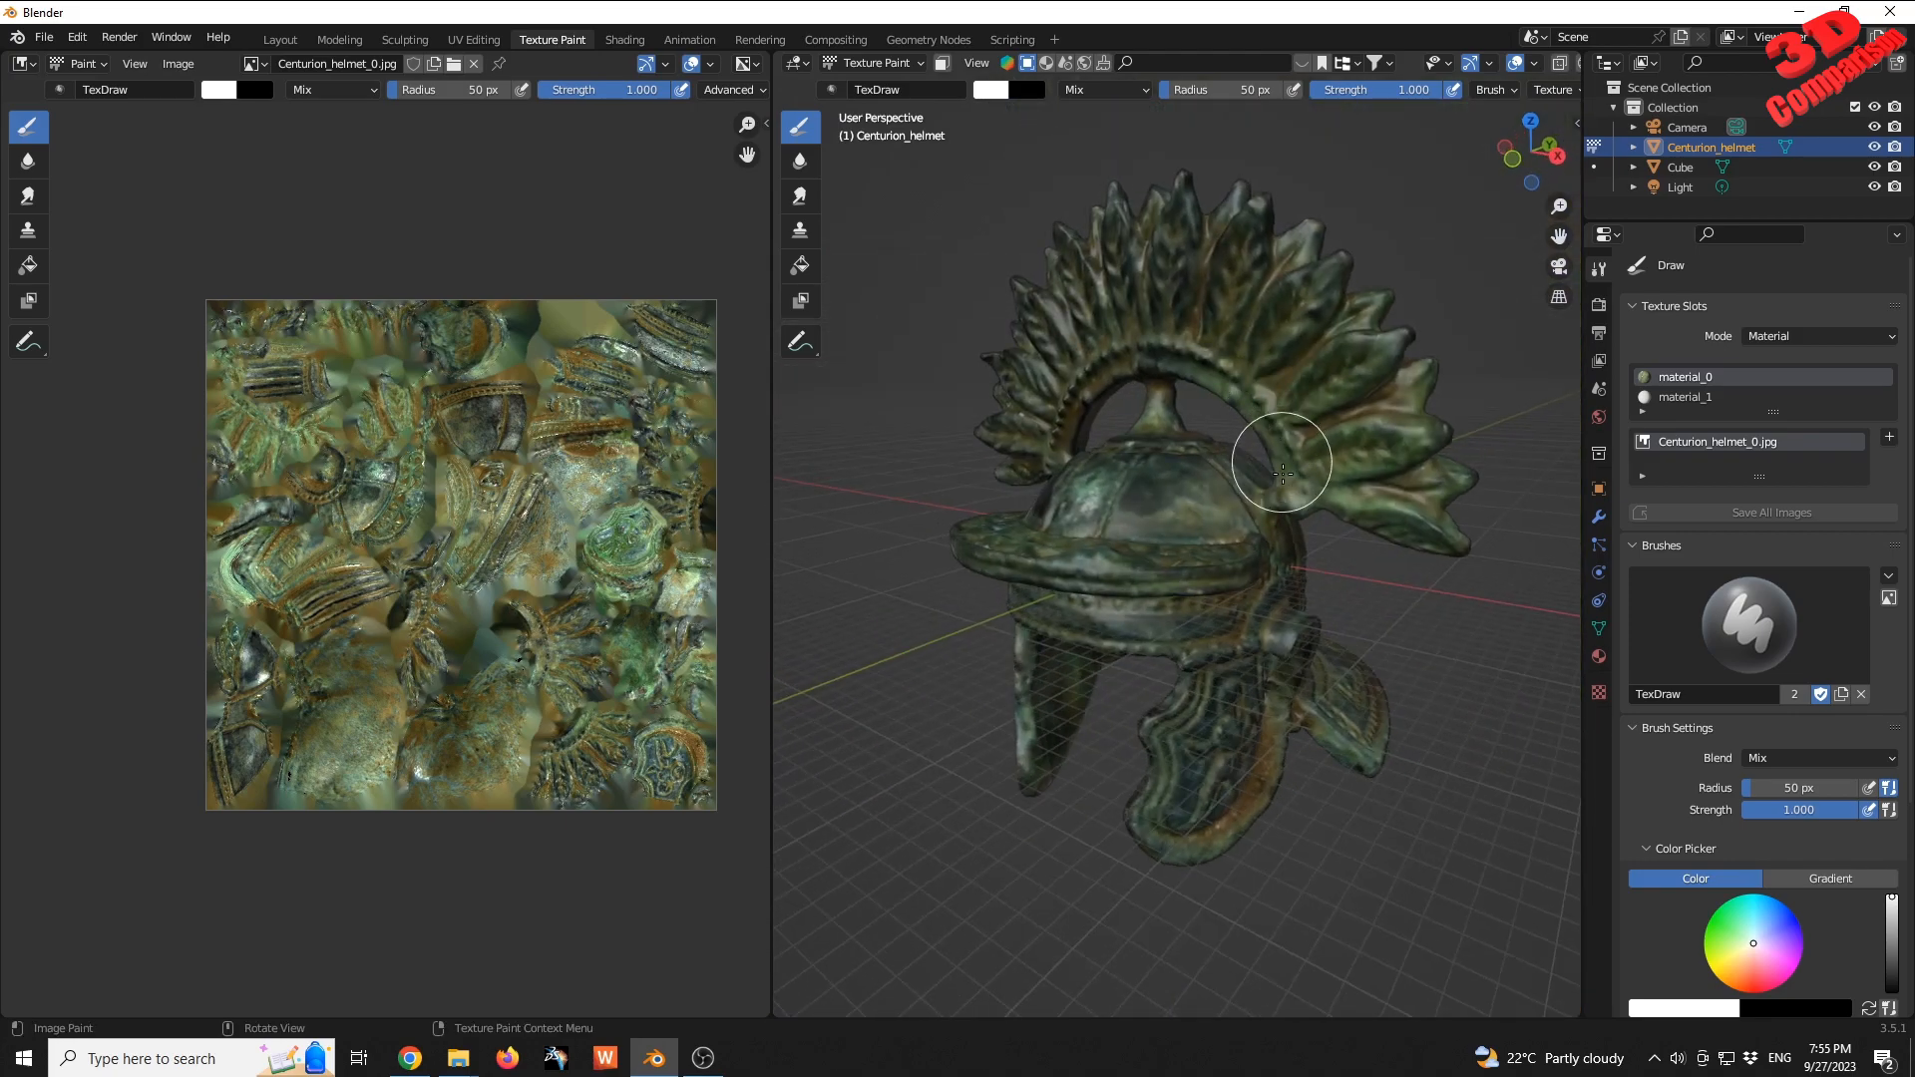
# - Create a new brush texture and load yellow-wall-texture-with-scratches.jpg from the Downloads folder as its image
pyautogui.click(1599, 692)
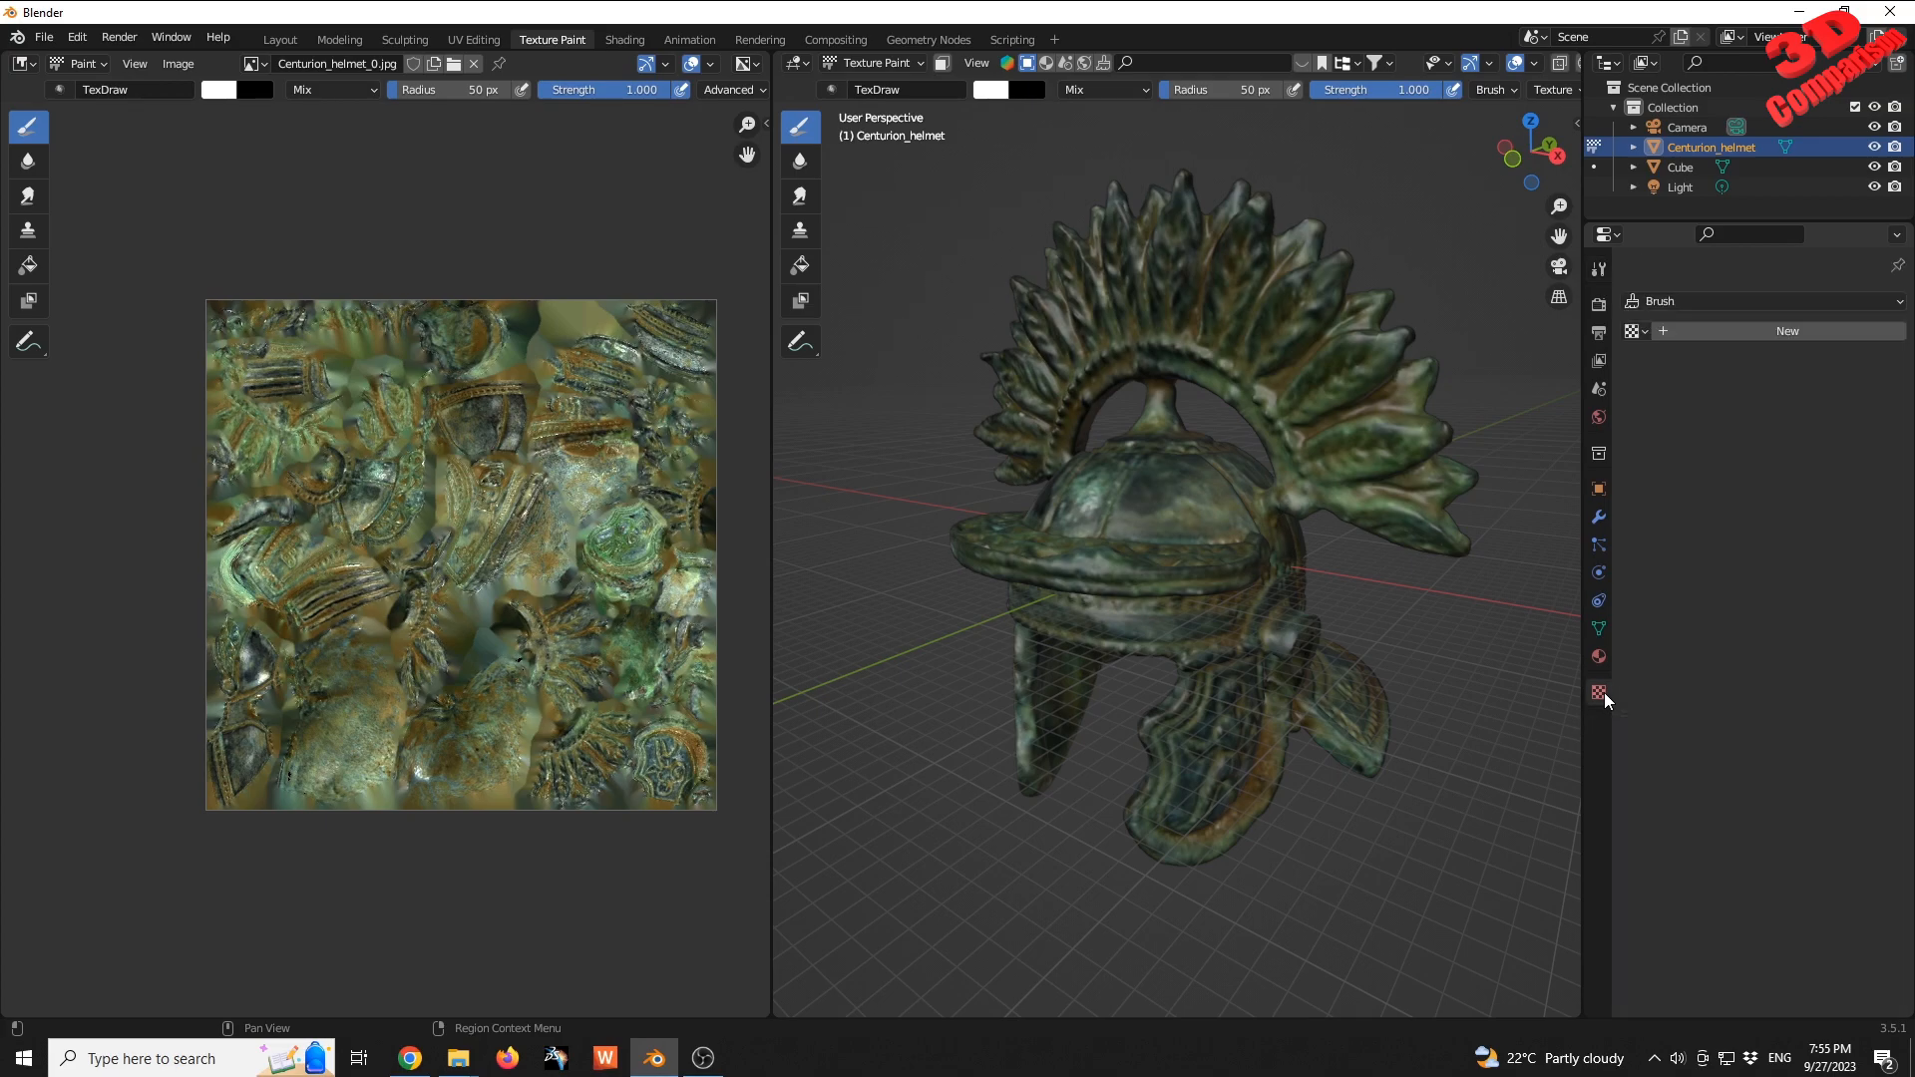
pyautogui.click(1713, 331)
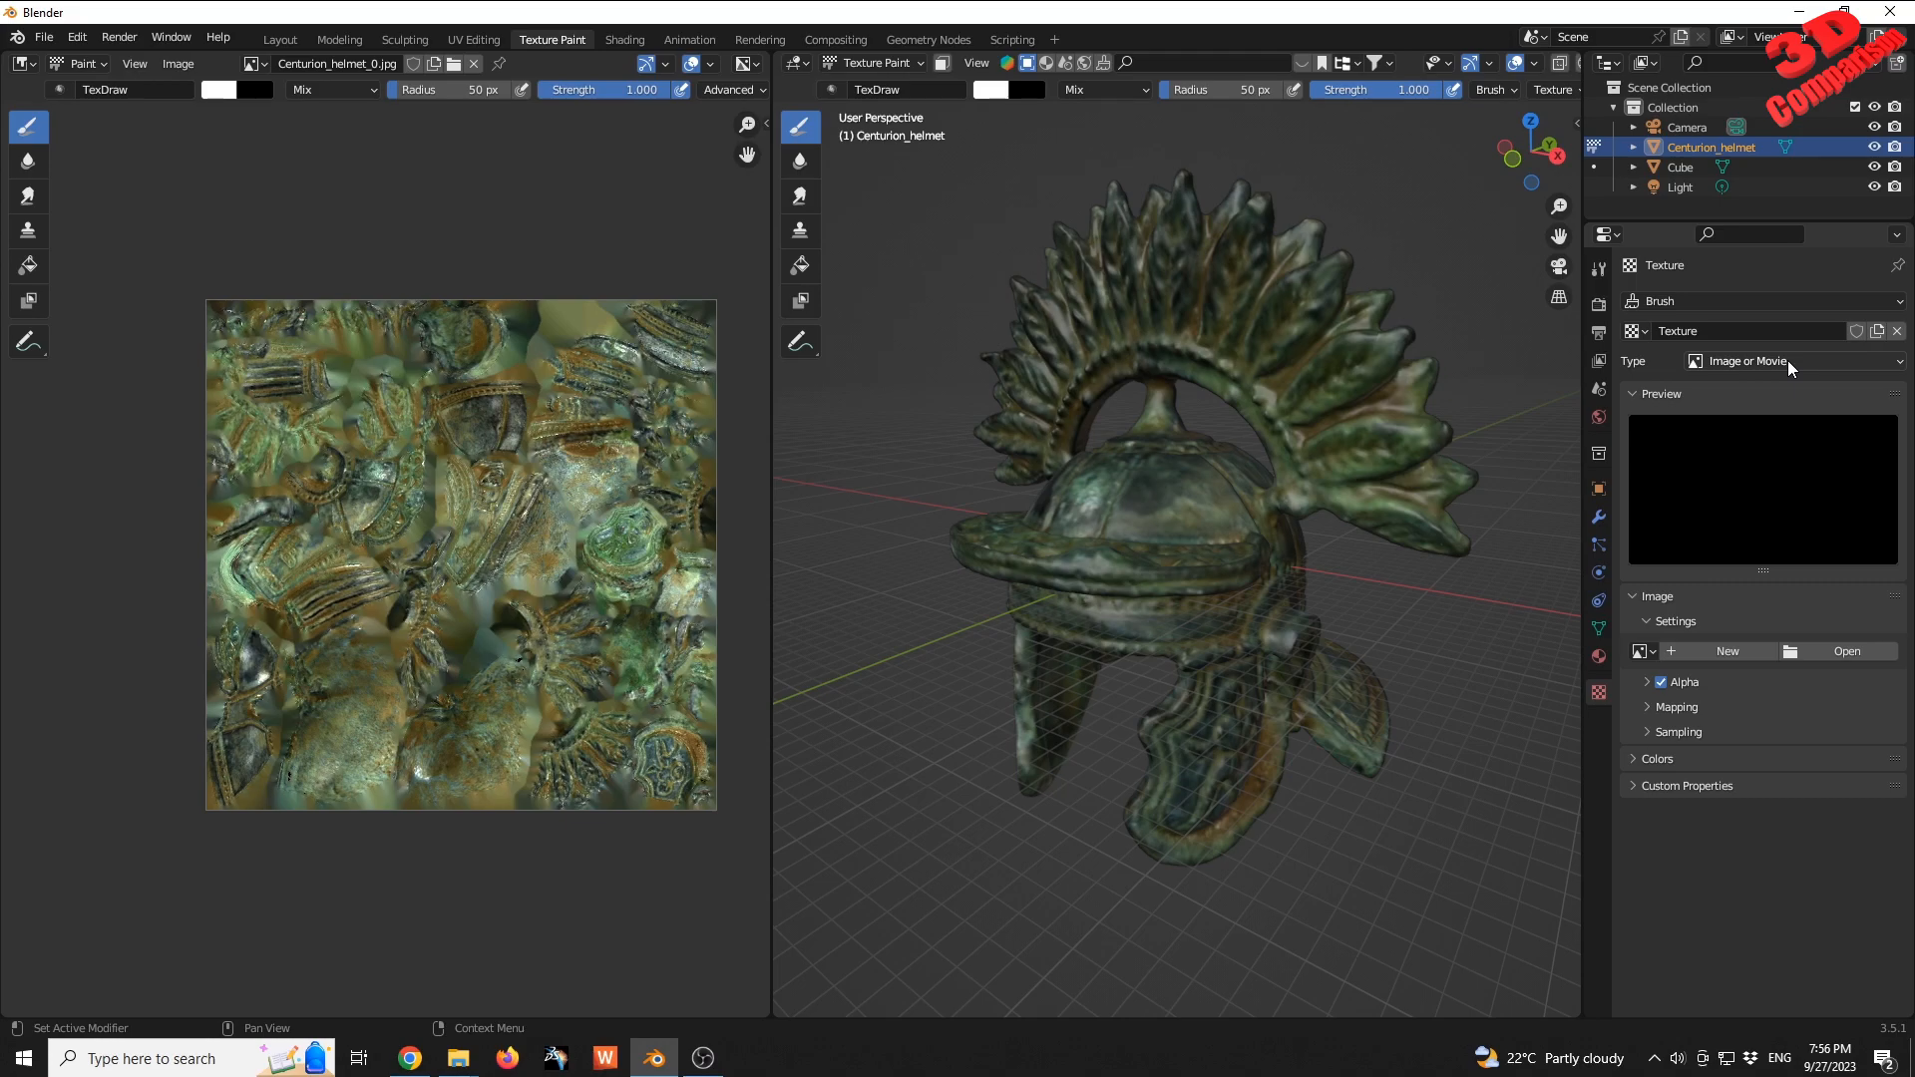
pyautogui.click(1844, 651)
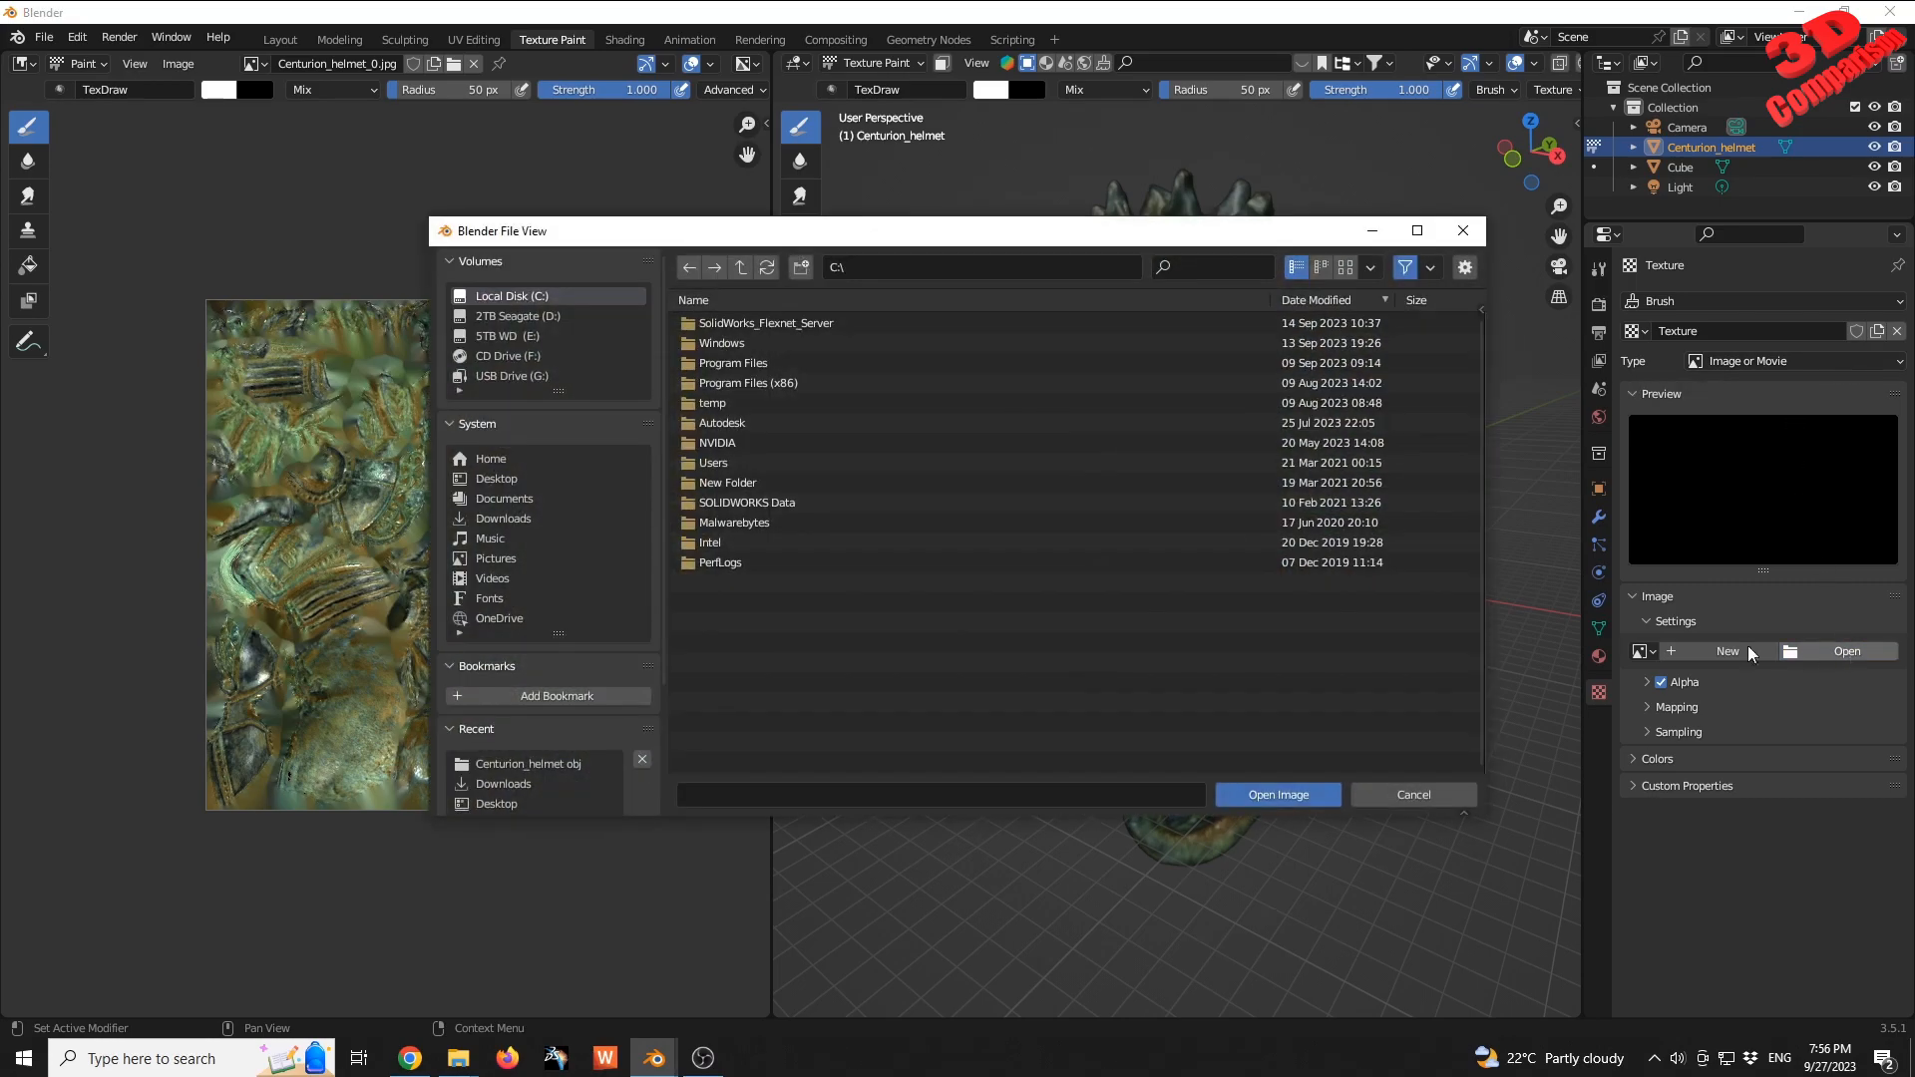
pyautogui.click(494, 517)
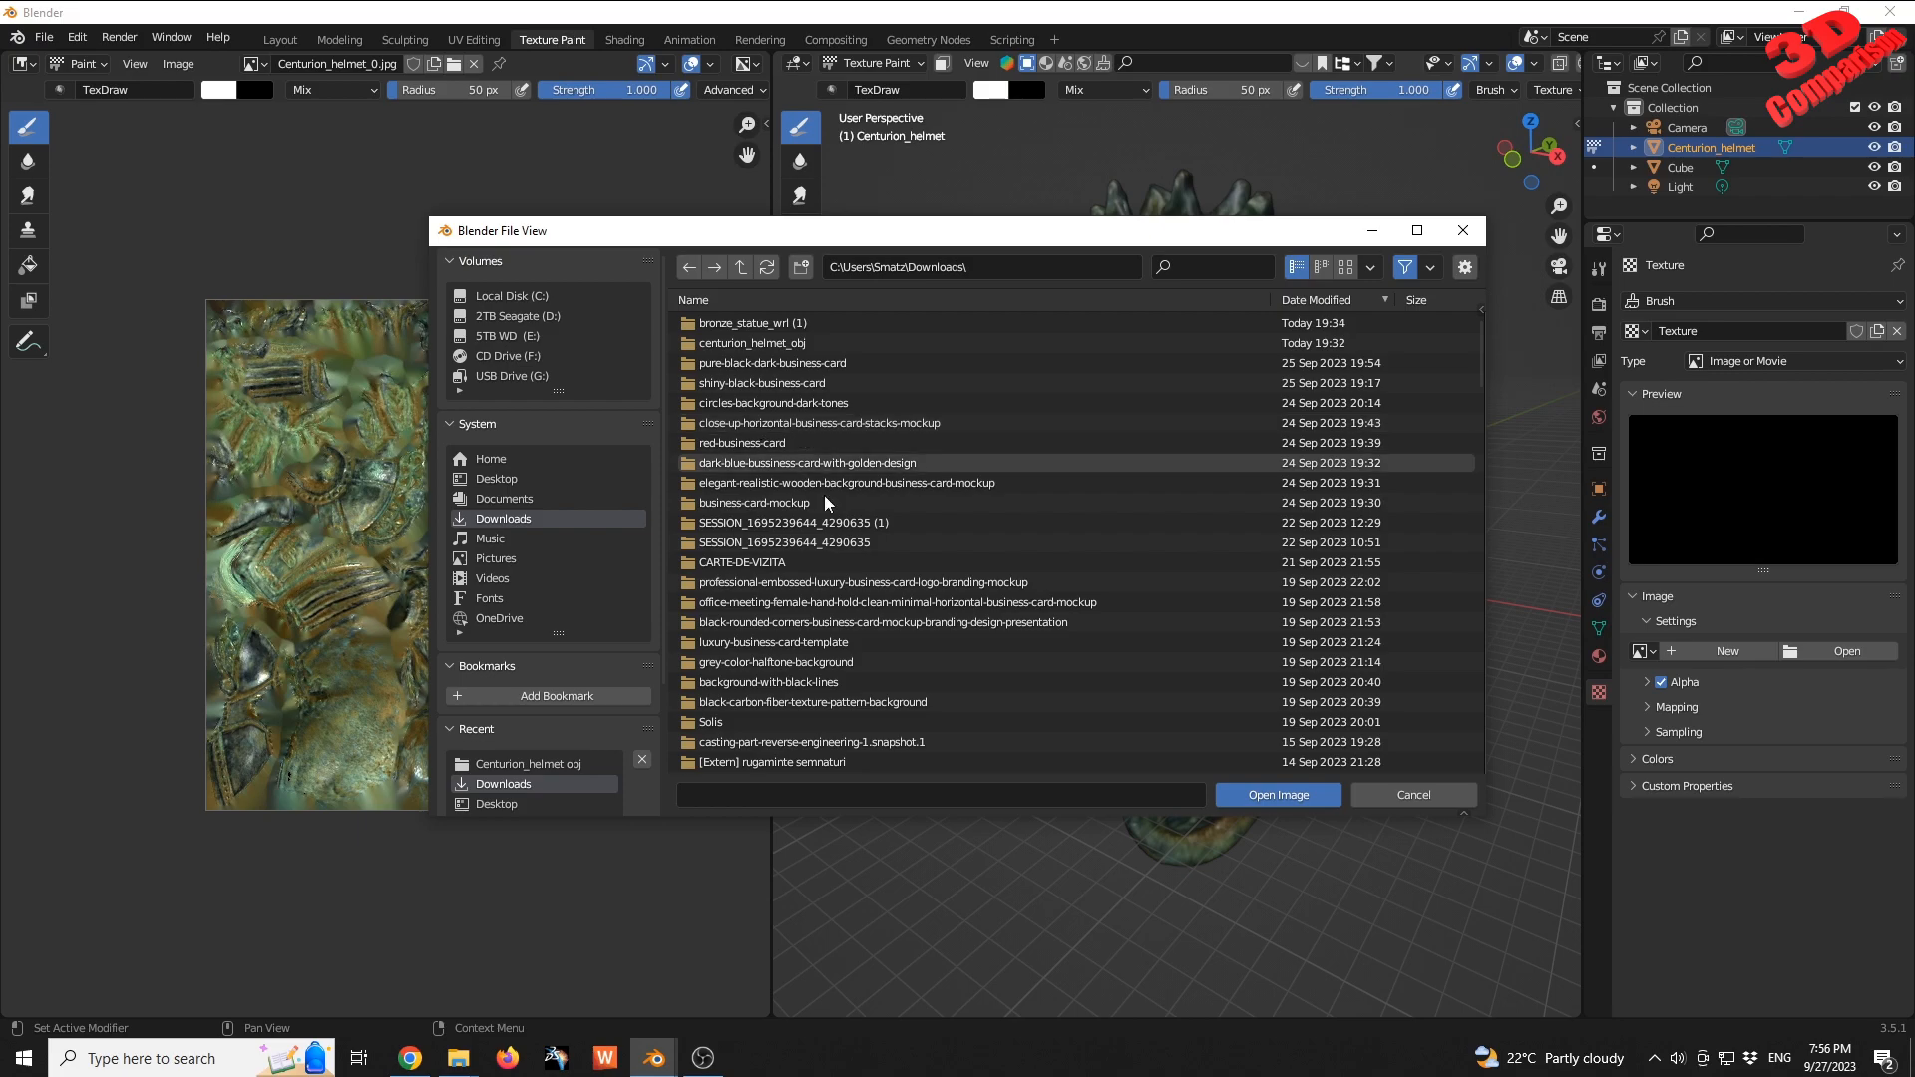
pyautogui.scroll(-15, 841, 538)
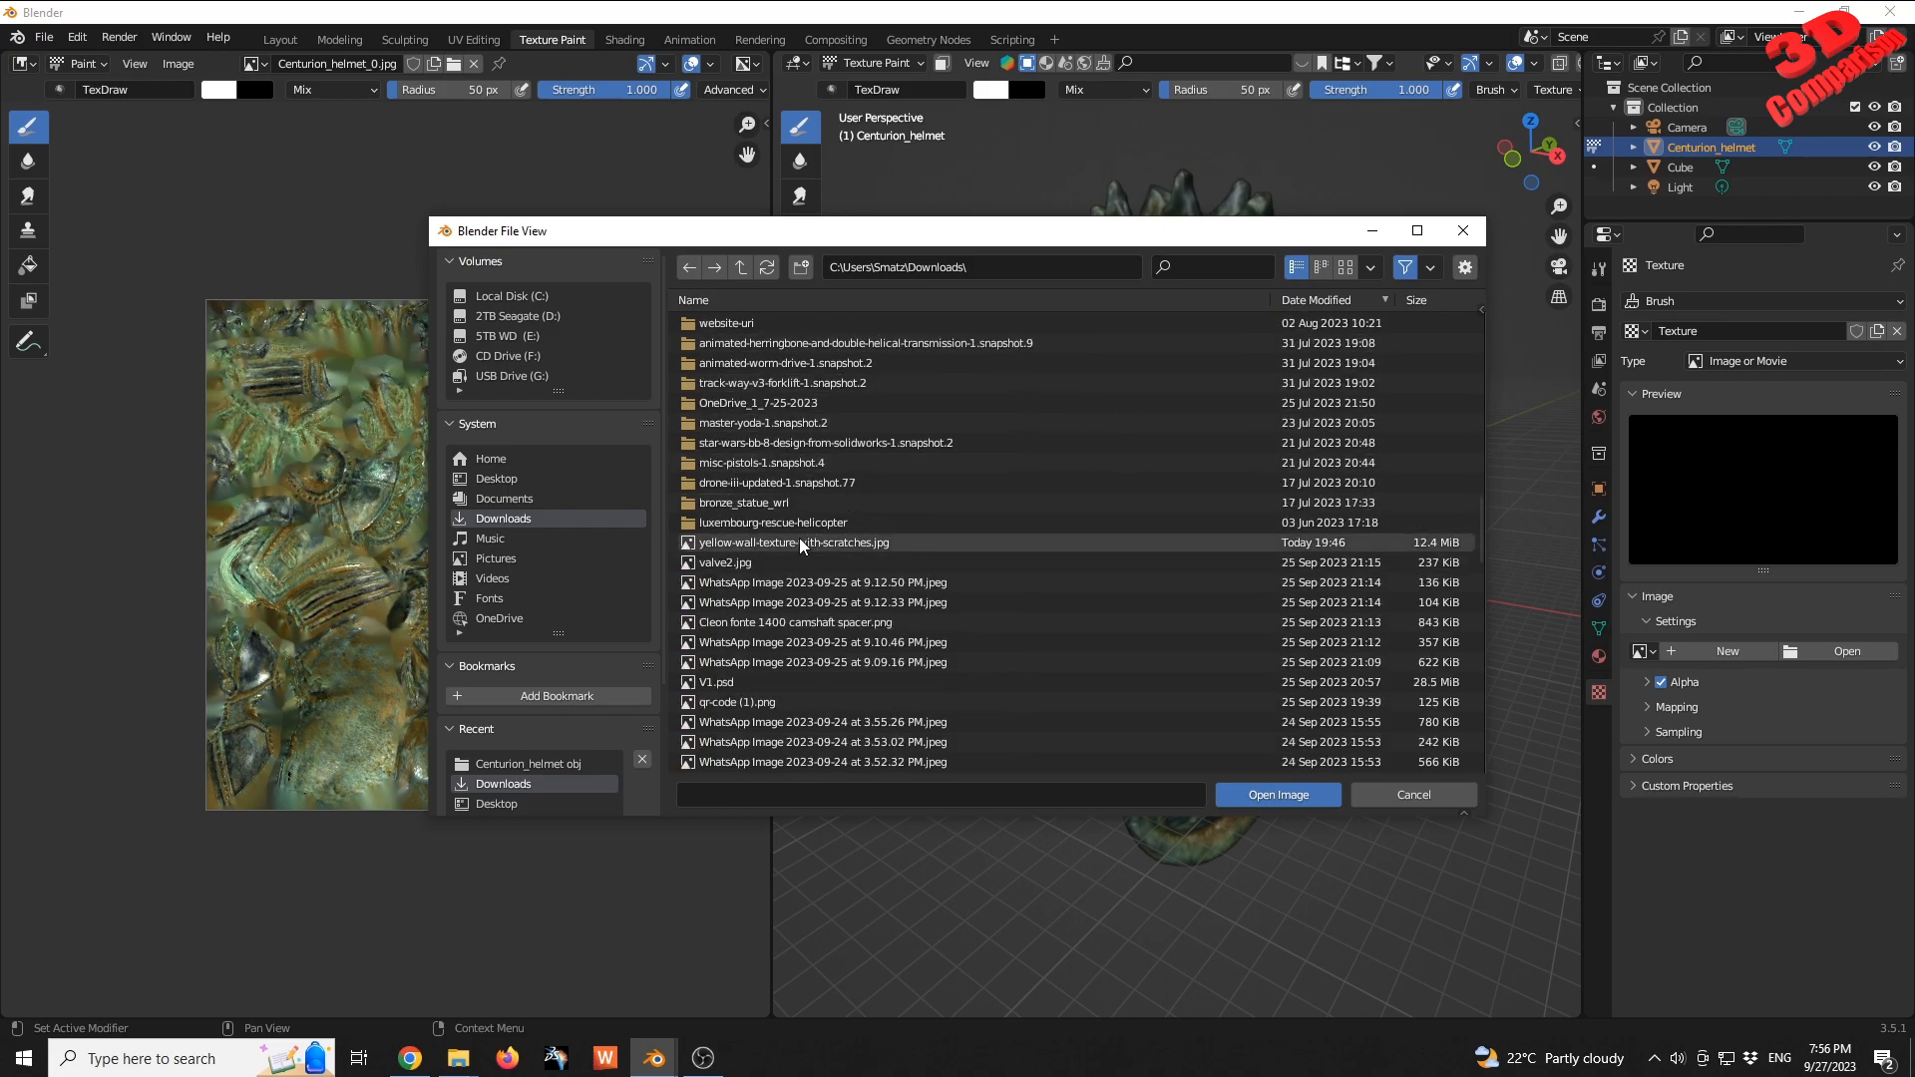
pyautogui.click(803, 541)
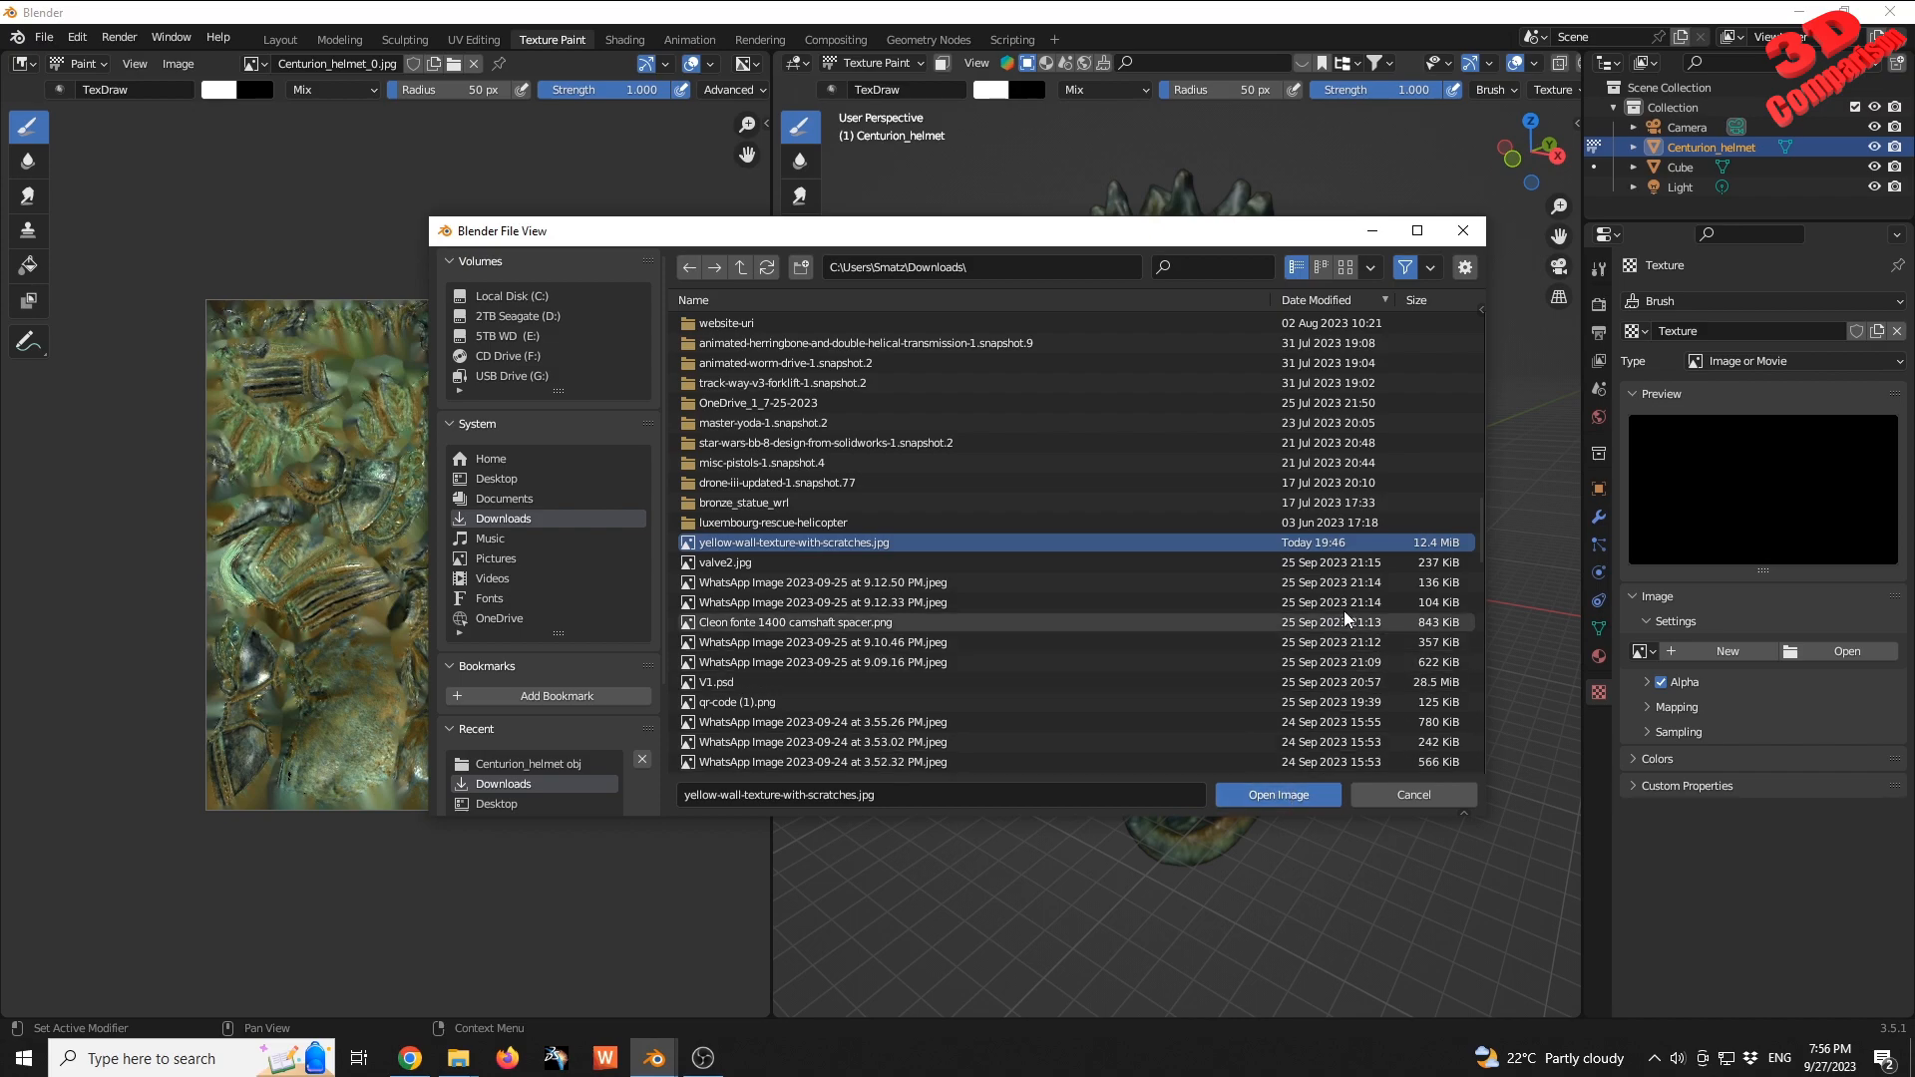
pyautogui.click(1264, 795)
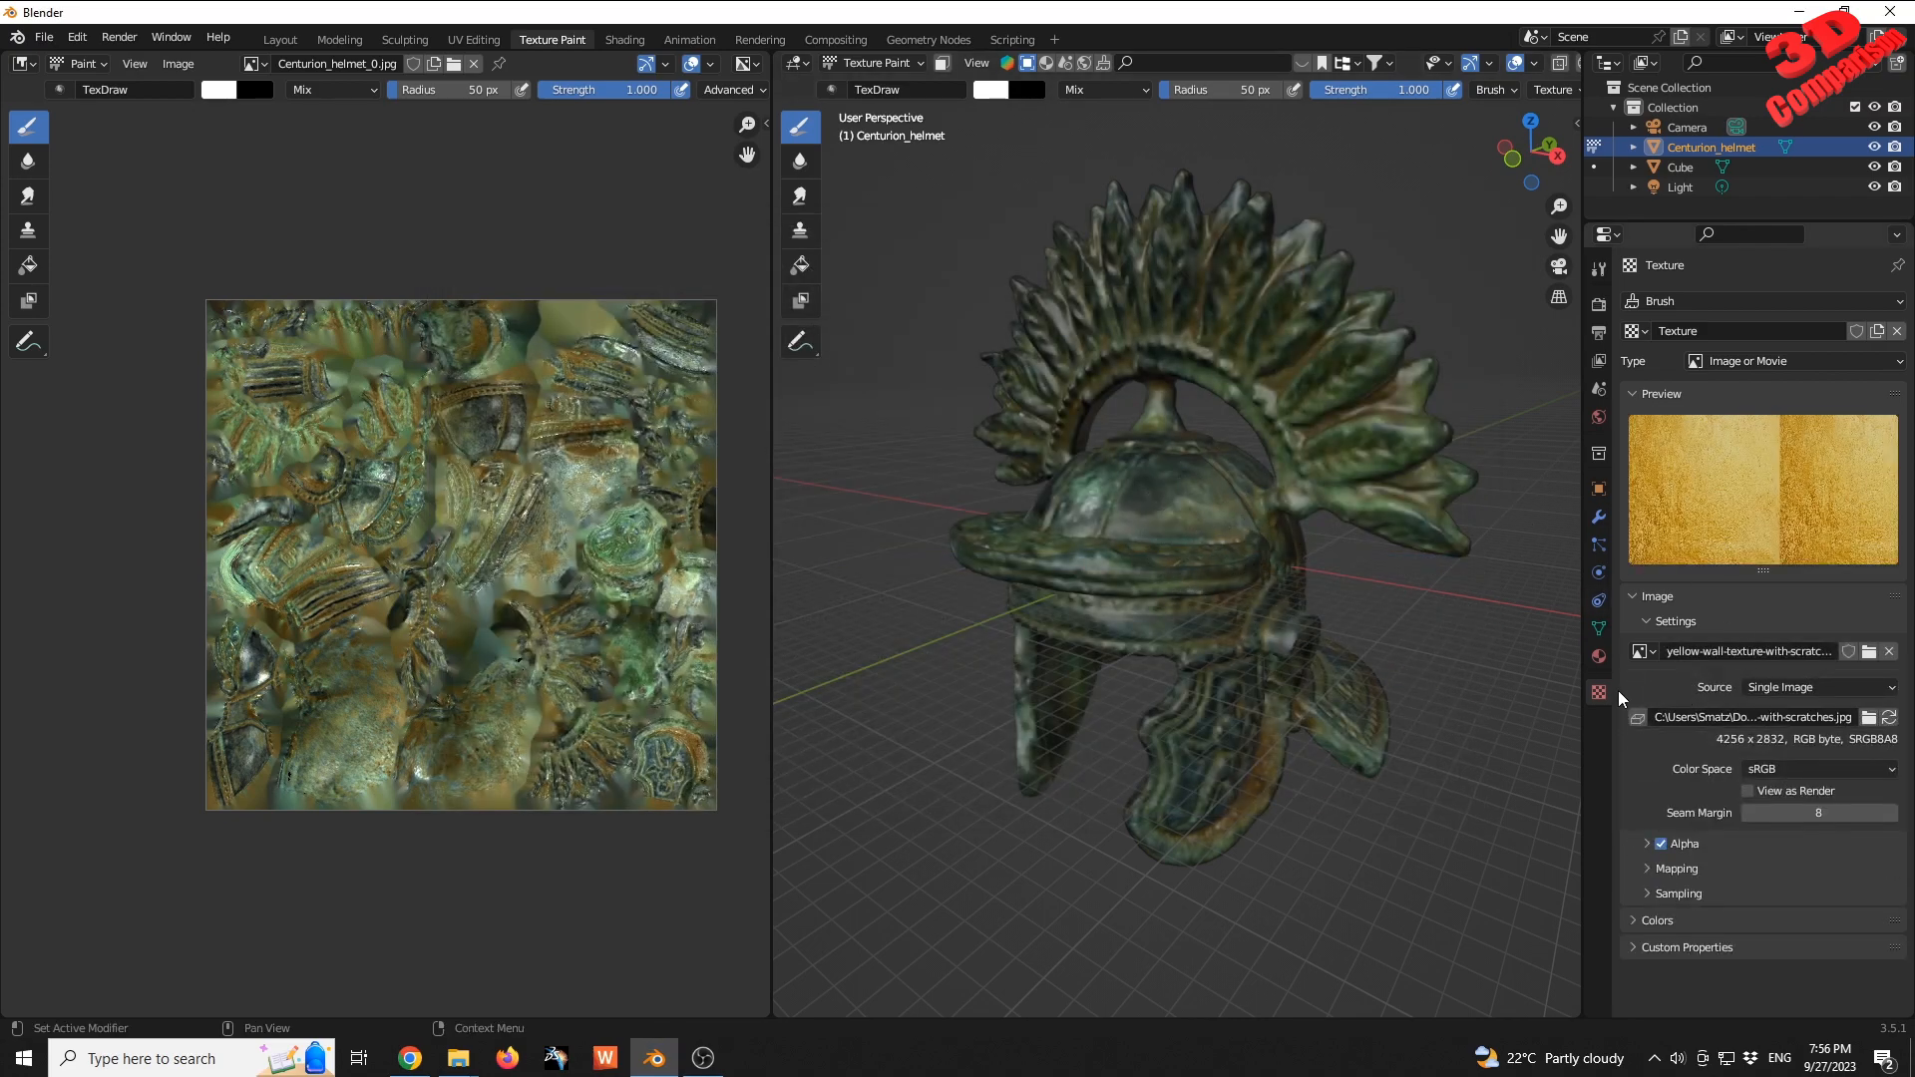
pyautogui.click(1647, 894)
pyautogui.click(1648, 890)
pyautogui.click(1648, 869)
pyautogui.scroll(-3, 1649, 865)
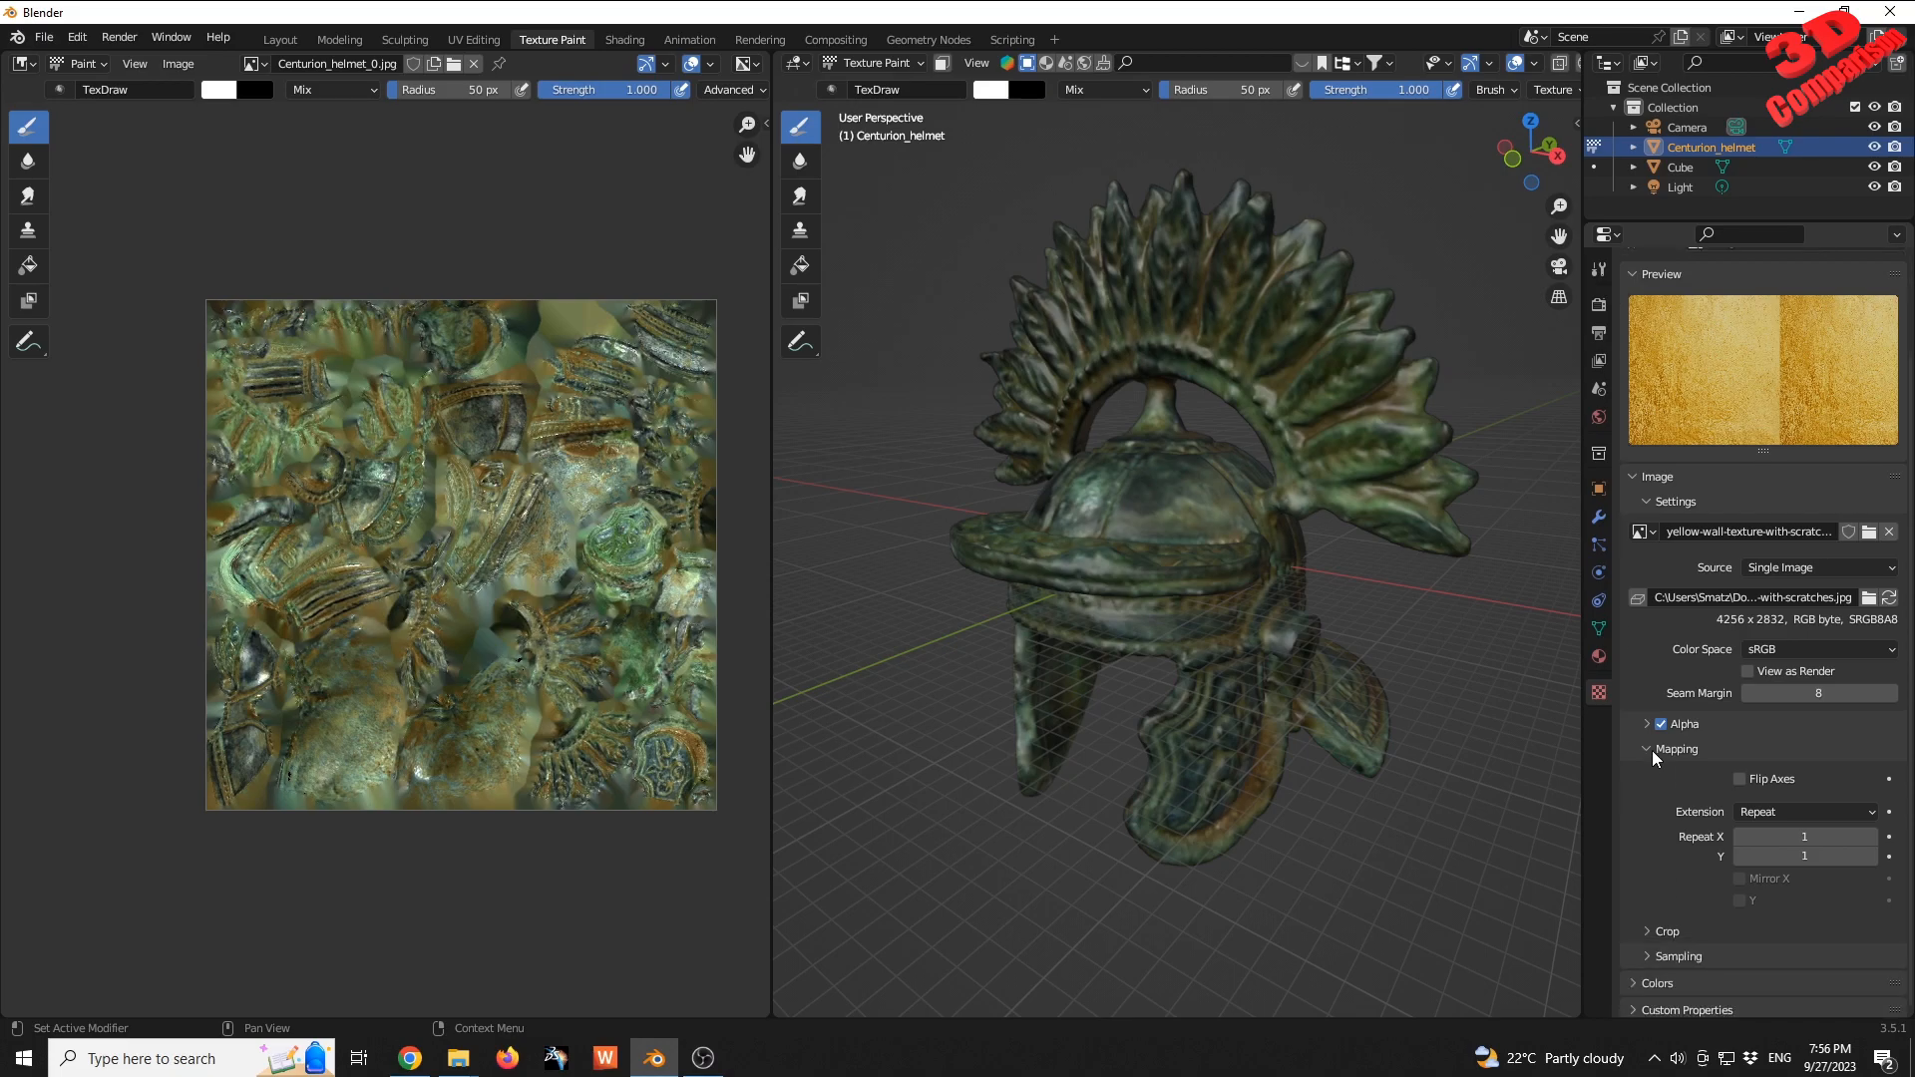
pyautogui.click(1651, 749)
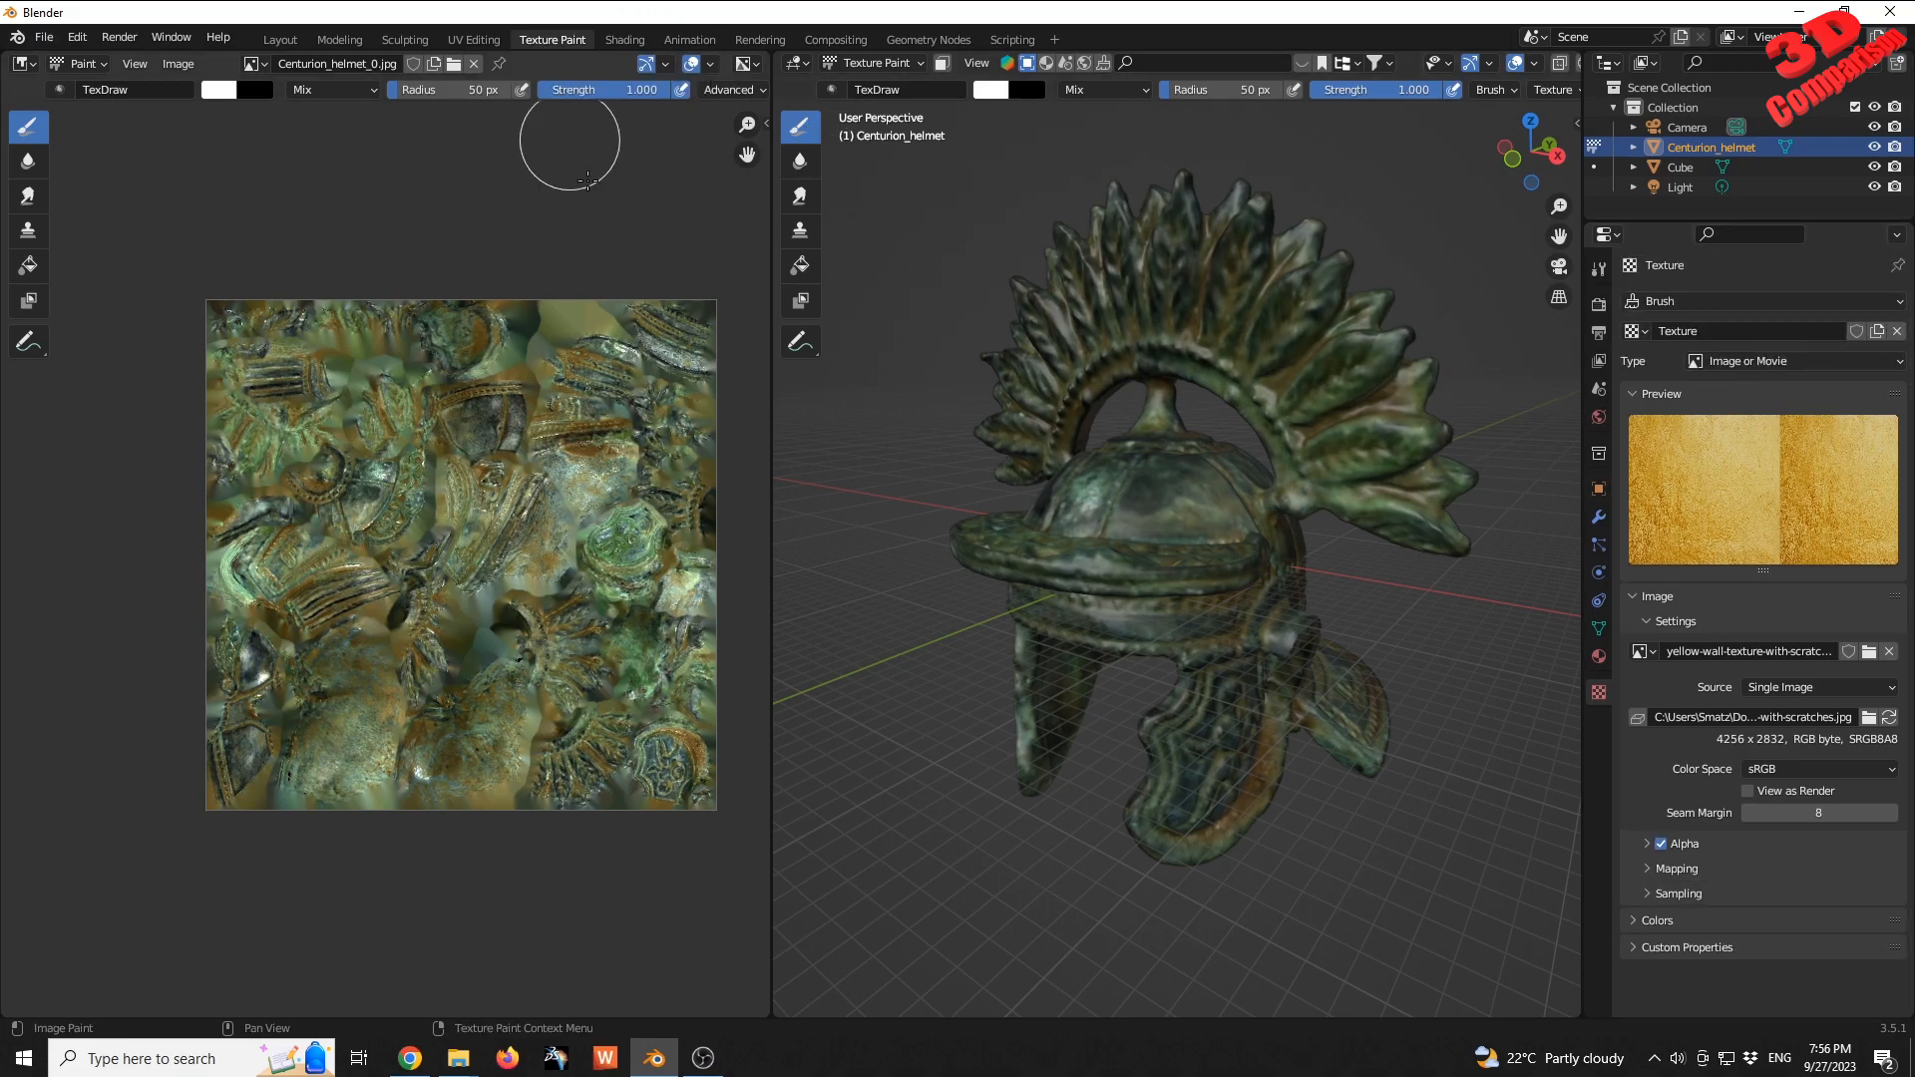
# - Set the TexDraw brush's texture mapping to Random
pyautogui.press('n')
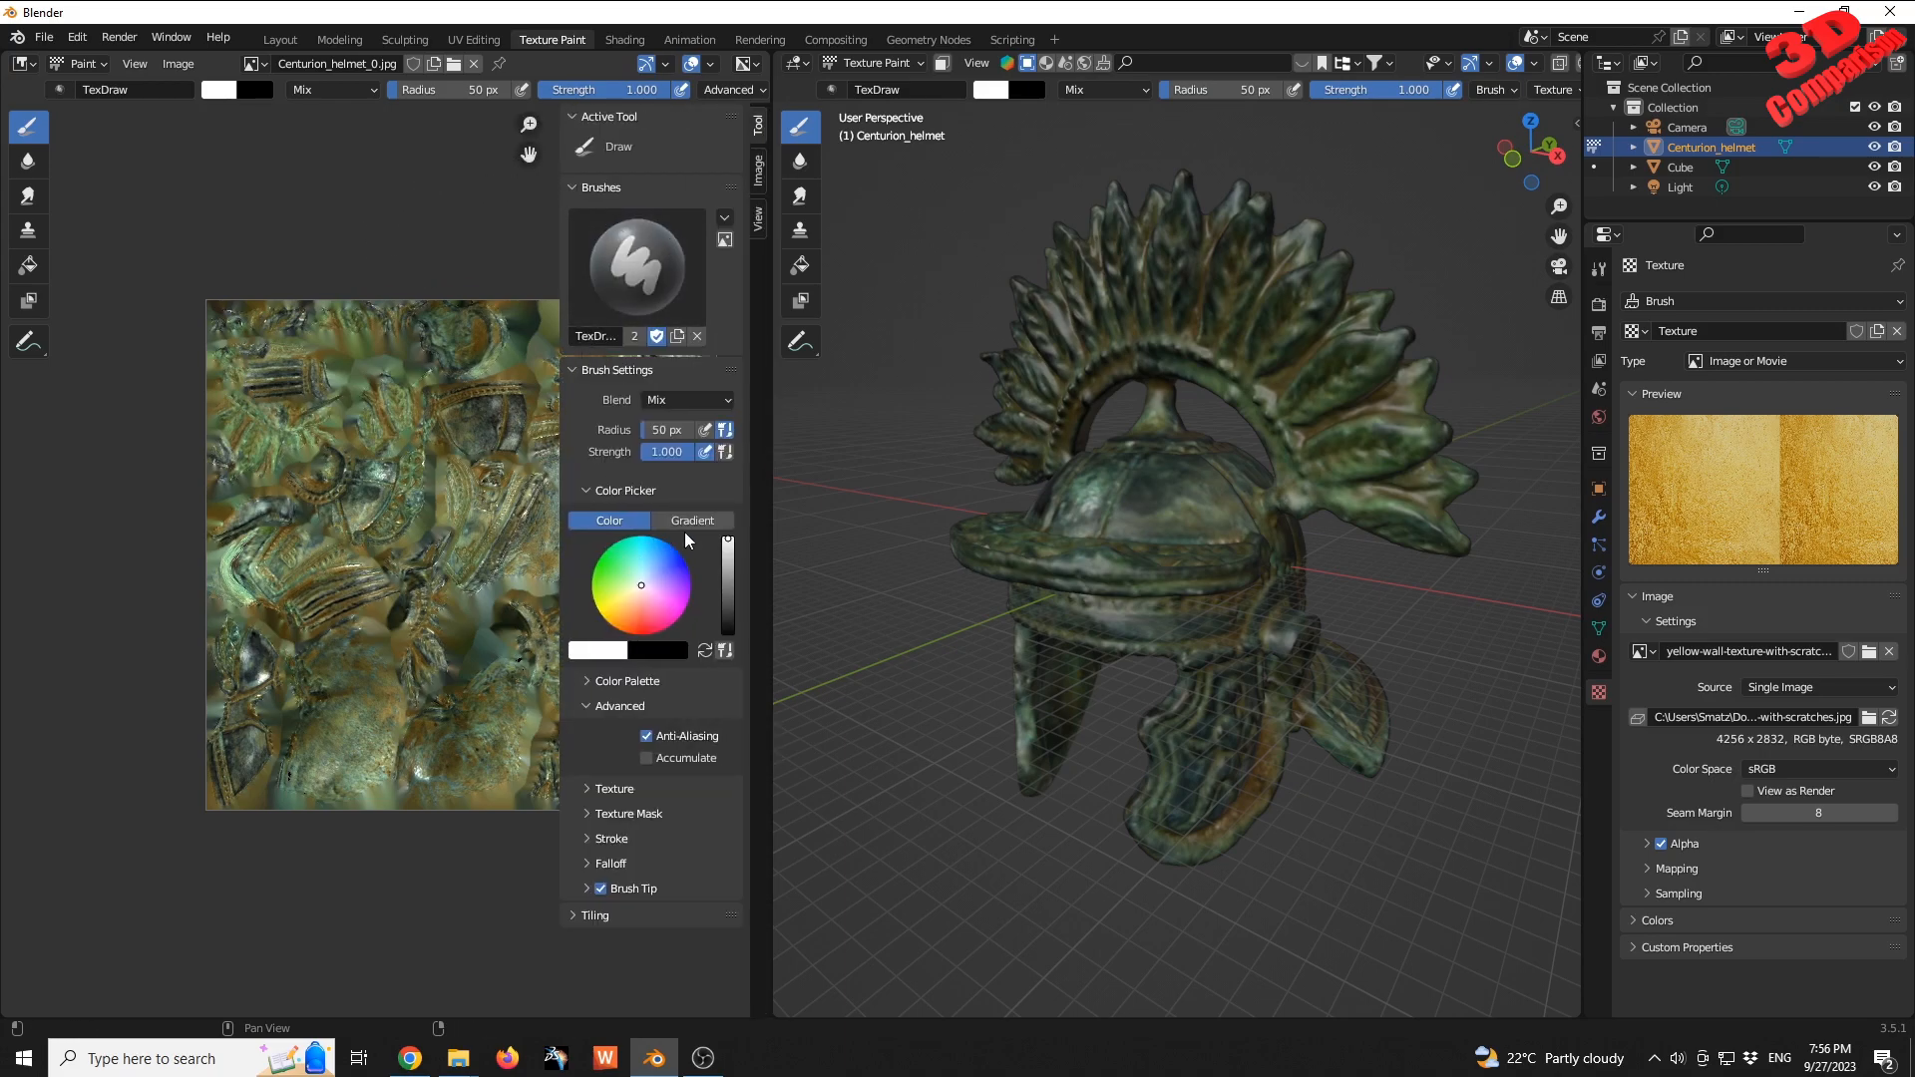
pyautogui.click(611, 789)
pyautogui.scroll(-5, 642, 812)
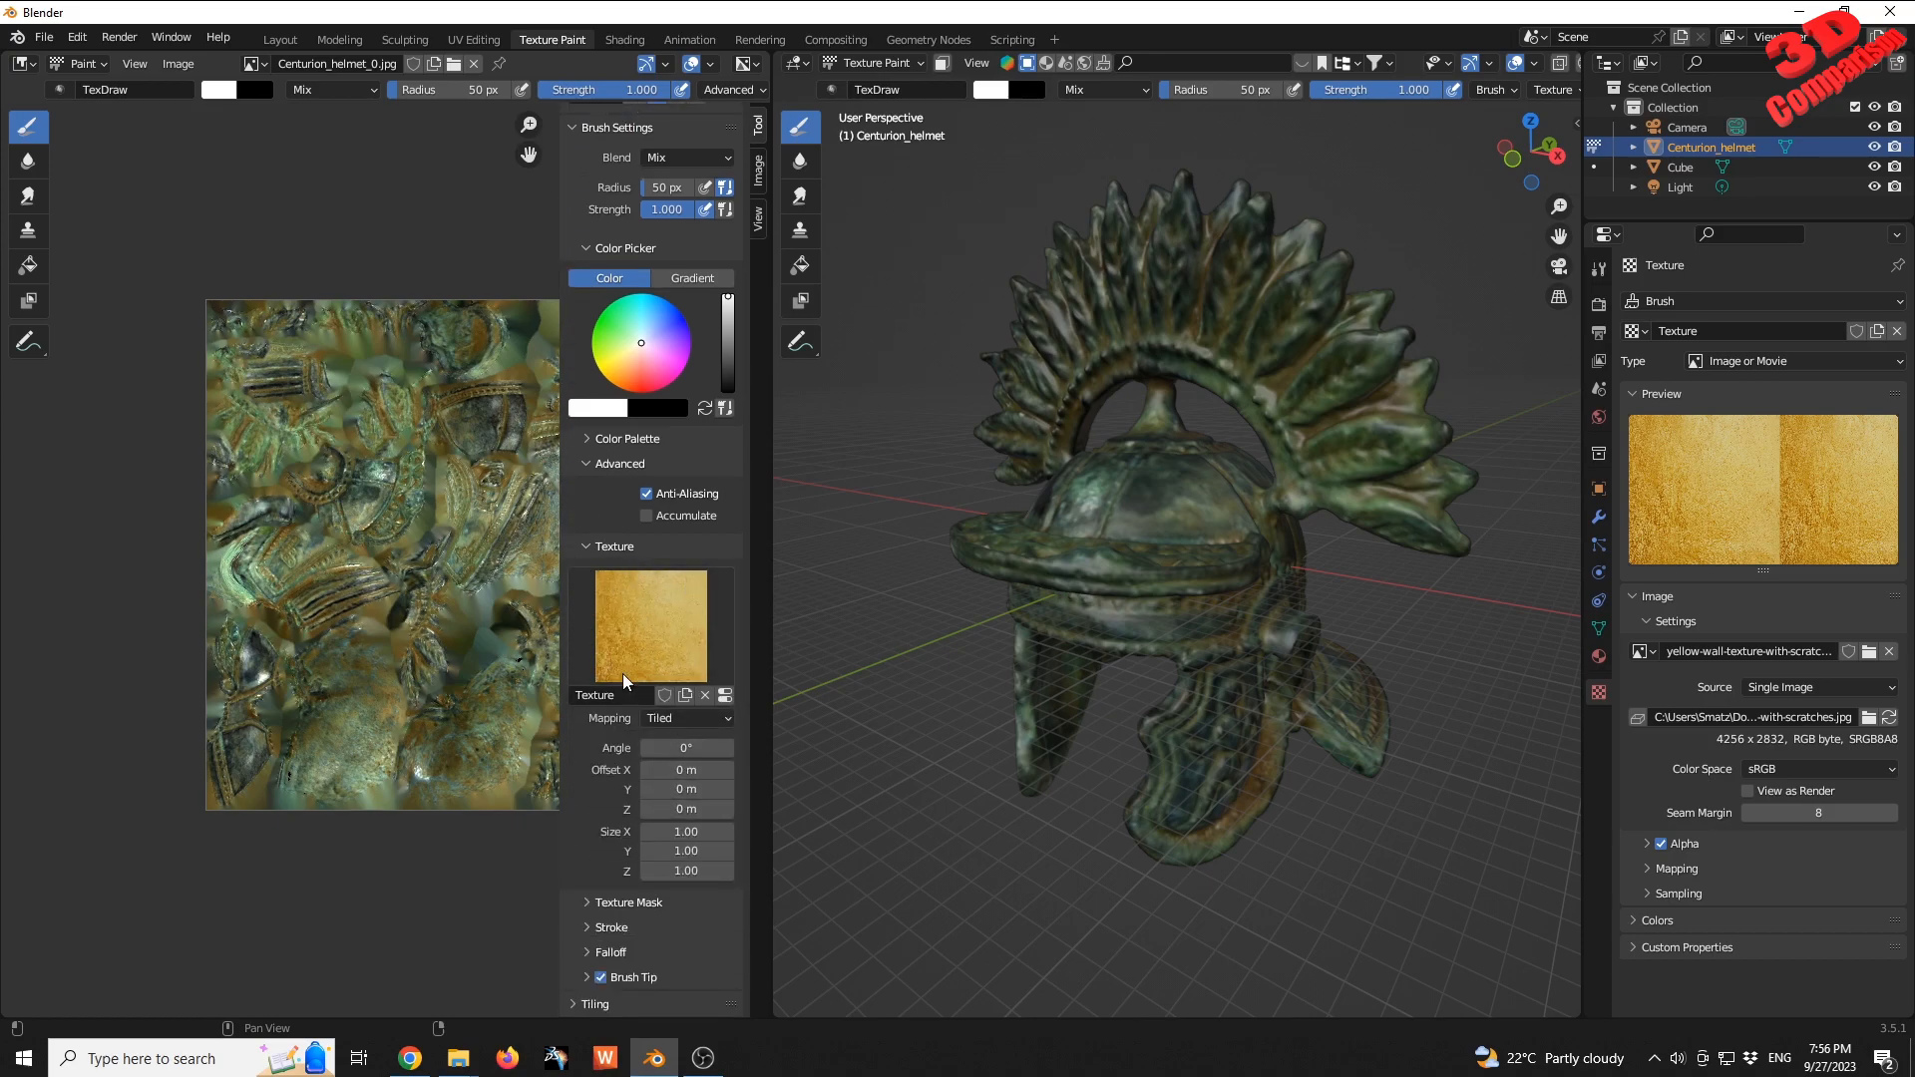
pyautogui.click(695, 720)
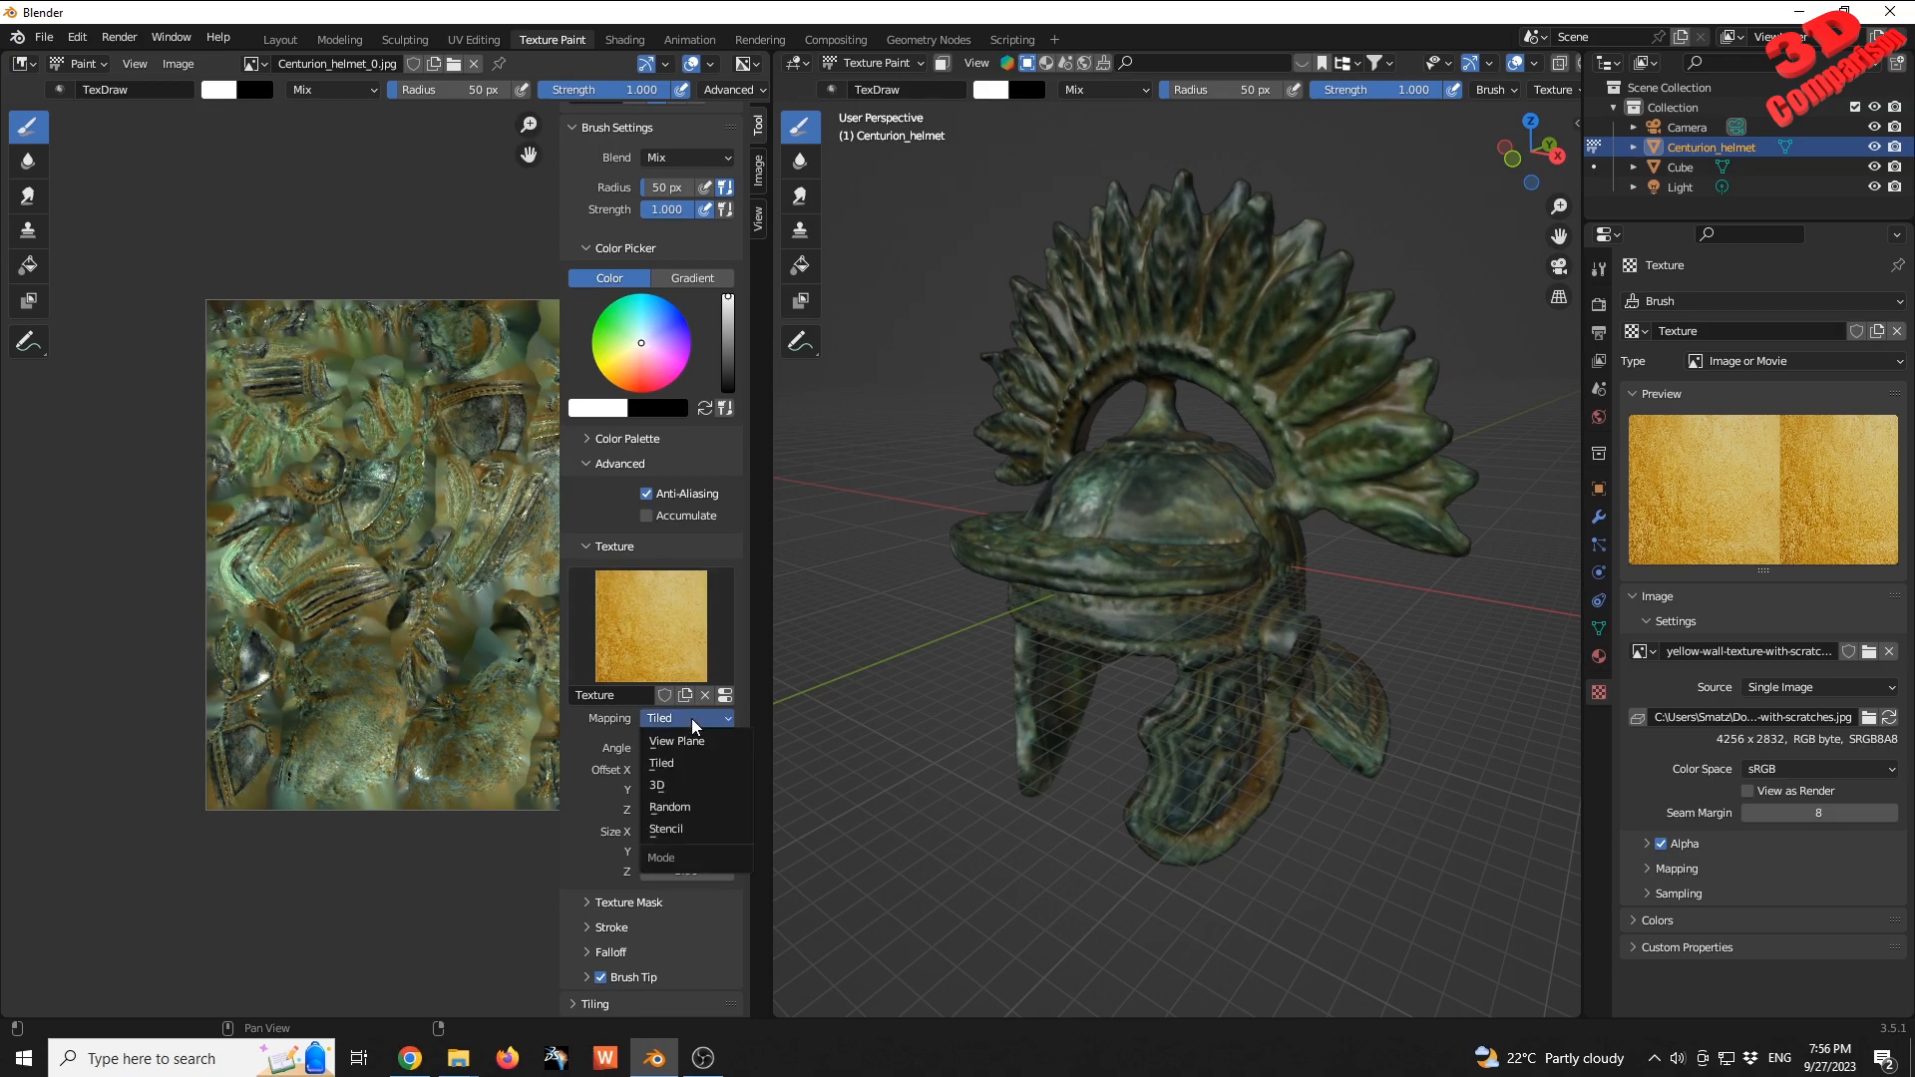
pyautogui.click(702, 804)
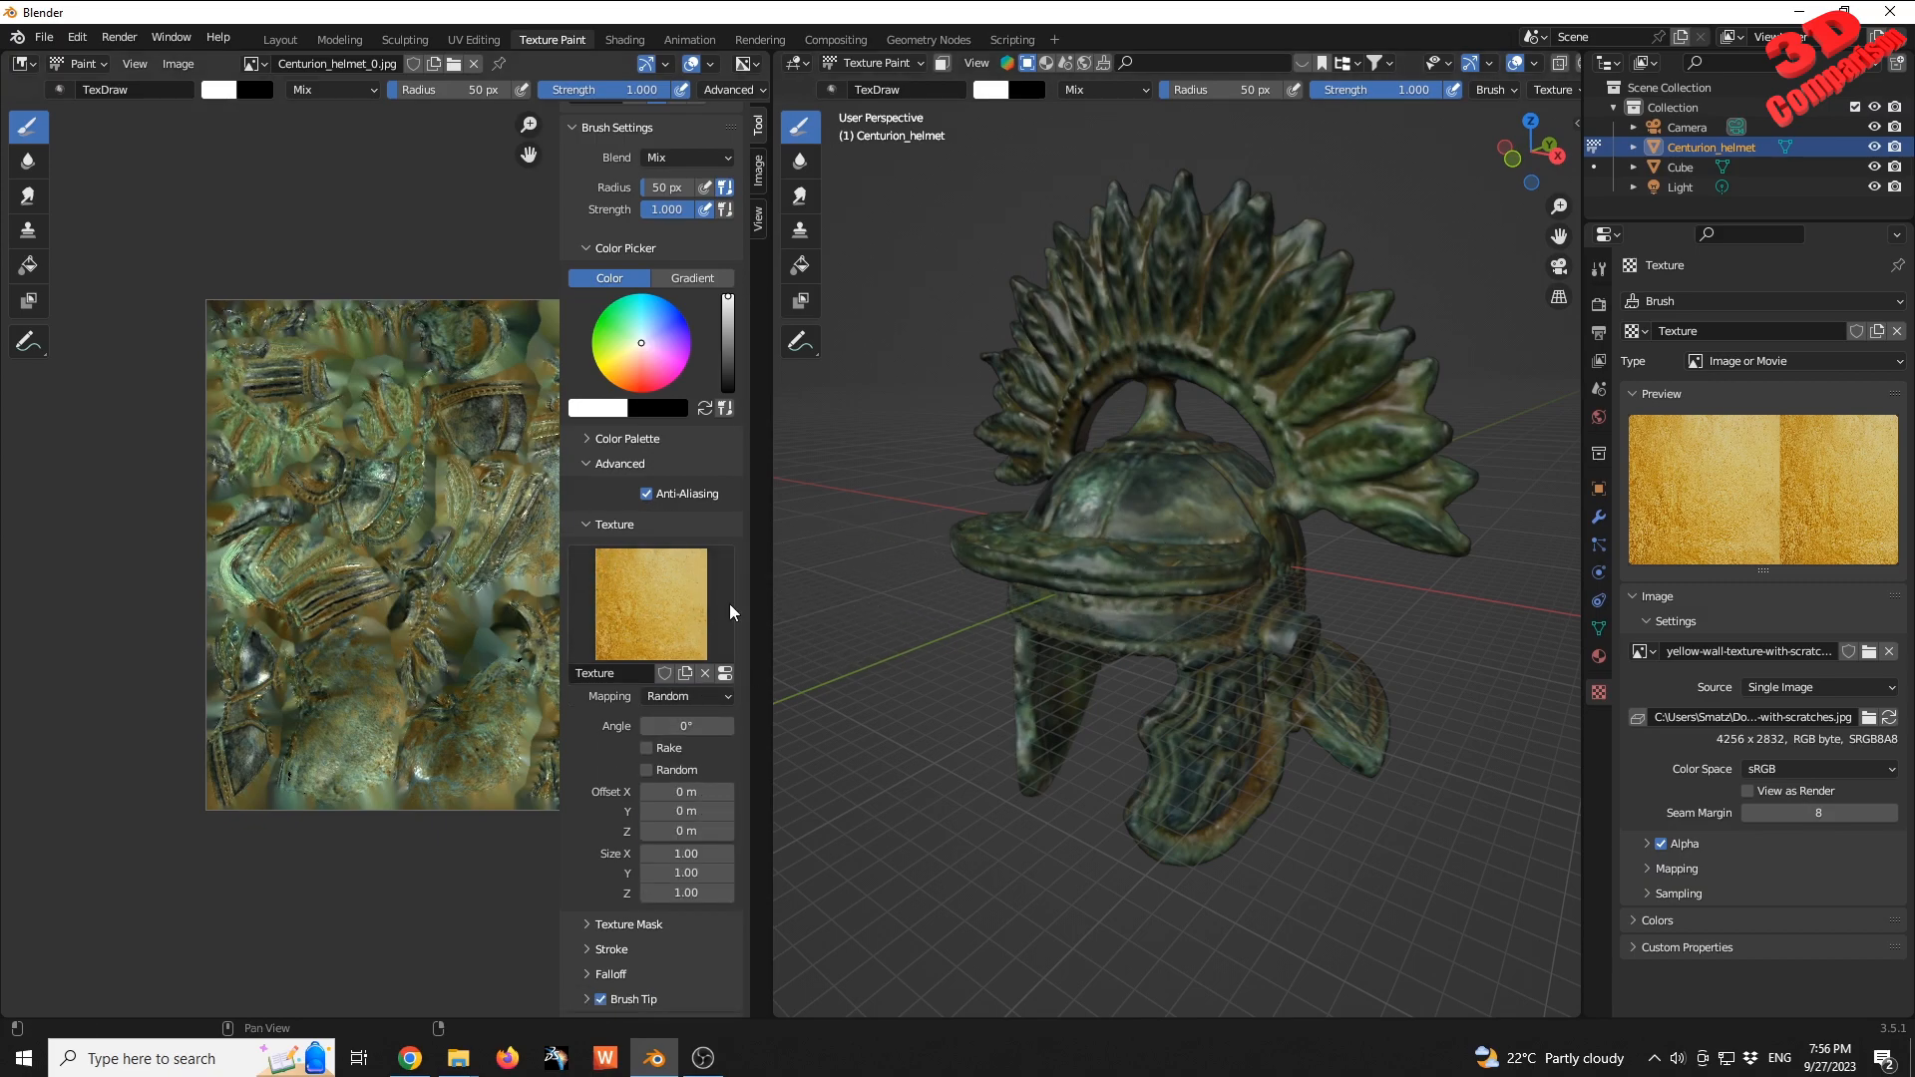
# - Paint the lowest feather at one end of the helmet's crest with the gold texture
pyautogui.moveTo(1437, 500); pyautogui.dragTo(1490, 486, button='middle')
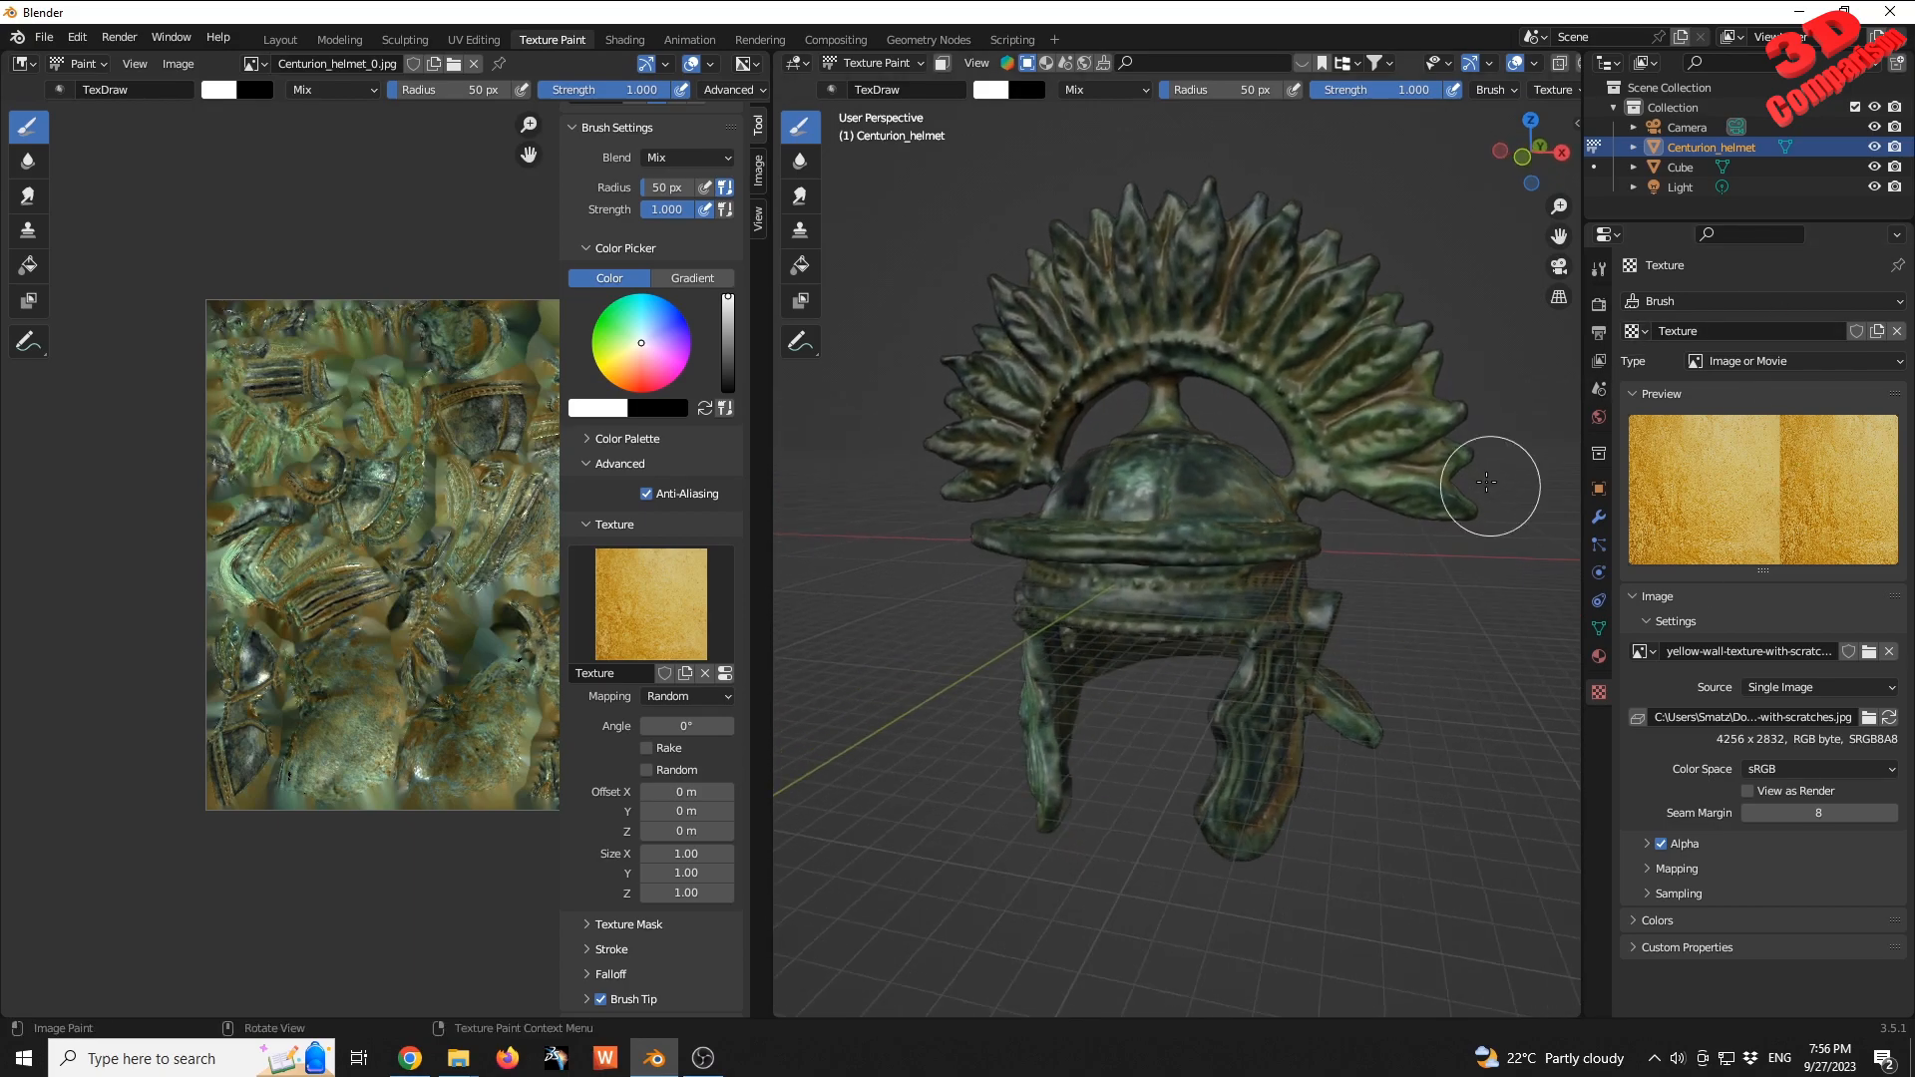
pyautogui.scroll(3, 1386, 470)
pyautogui.scroll(4, 1150, 591)
pyautogui.moveTo(1150, 592)
pyautogui.mouseDown(button='middle')
pyautogui.moveTo(1231, 641)
pyautogui.moveTo(1226, 587)
pyautogui.mouseUp(button='middle')
pyautogui.moveTo(1249, 536)
pyautogui.mouseDown()
pyautogui.moveTo(1270, 539)
pyautogui.moveTo(1162, 503)
pyautogui.mouseUp()
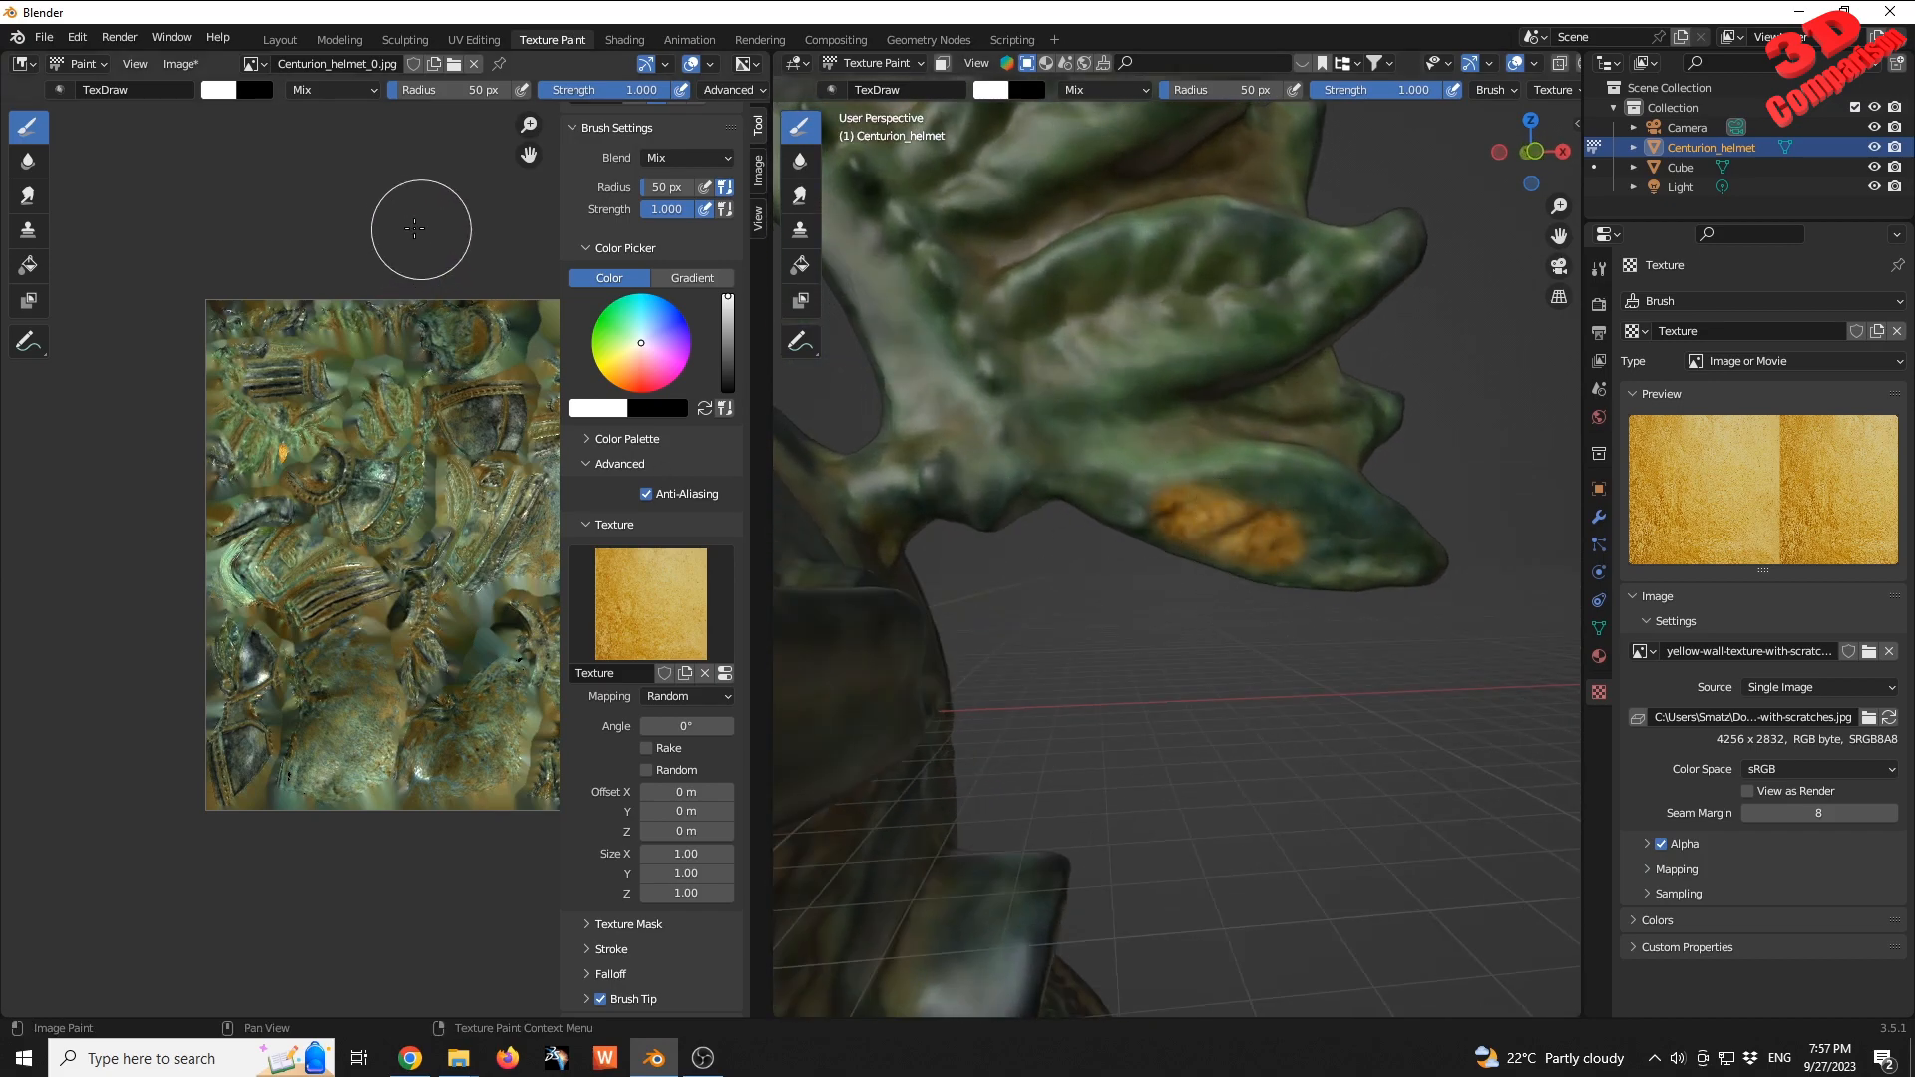
pyautogui.scroll(-2, 419, 230)
pyautogui.moveTo(364, 257); pyautogui.dragTo(361, 261, button='middle')
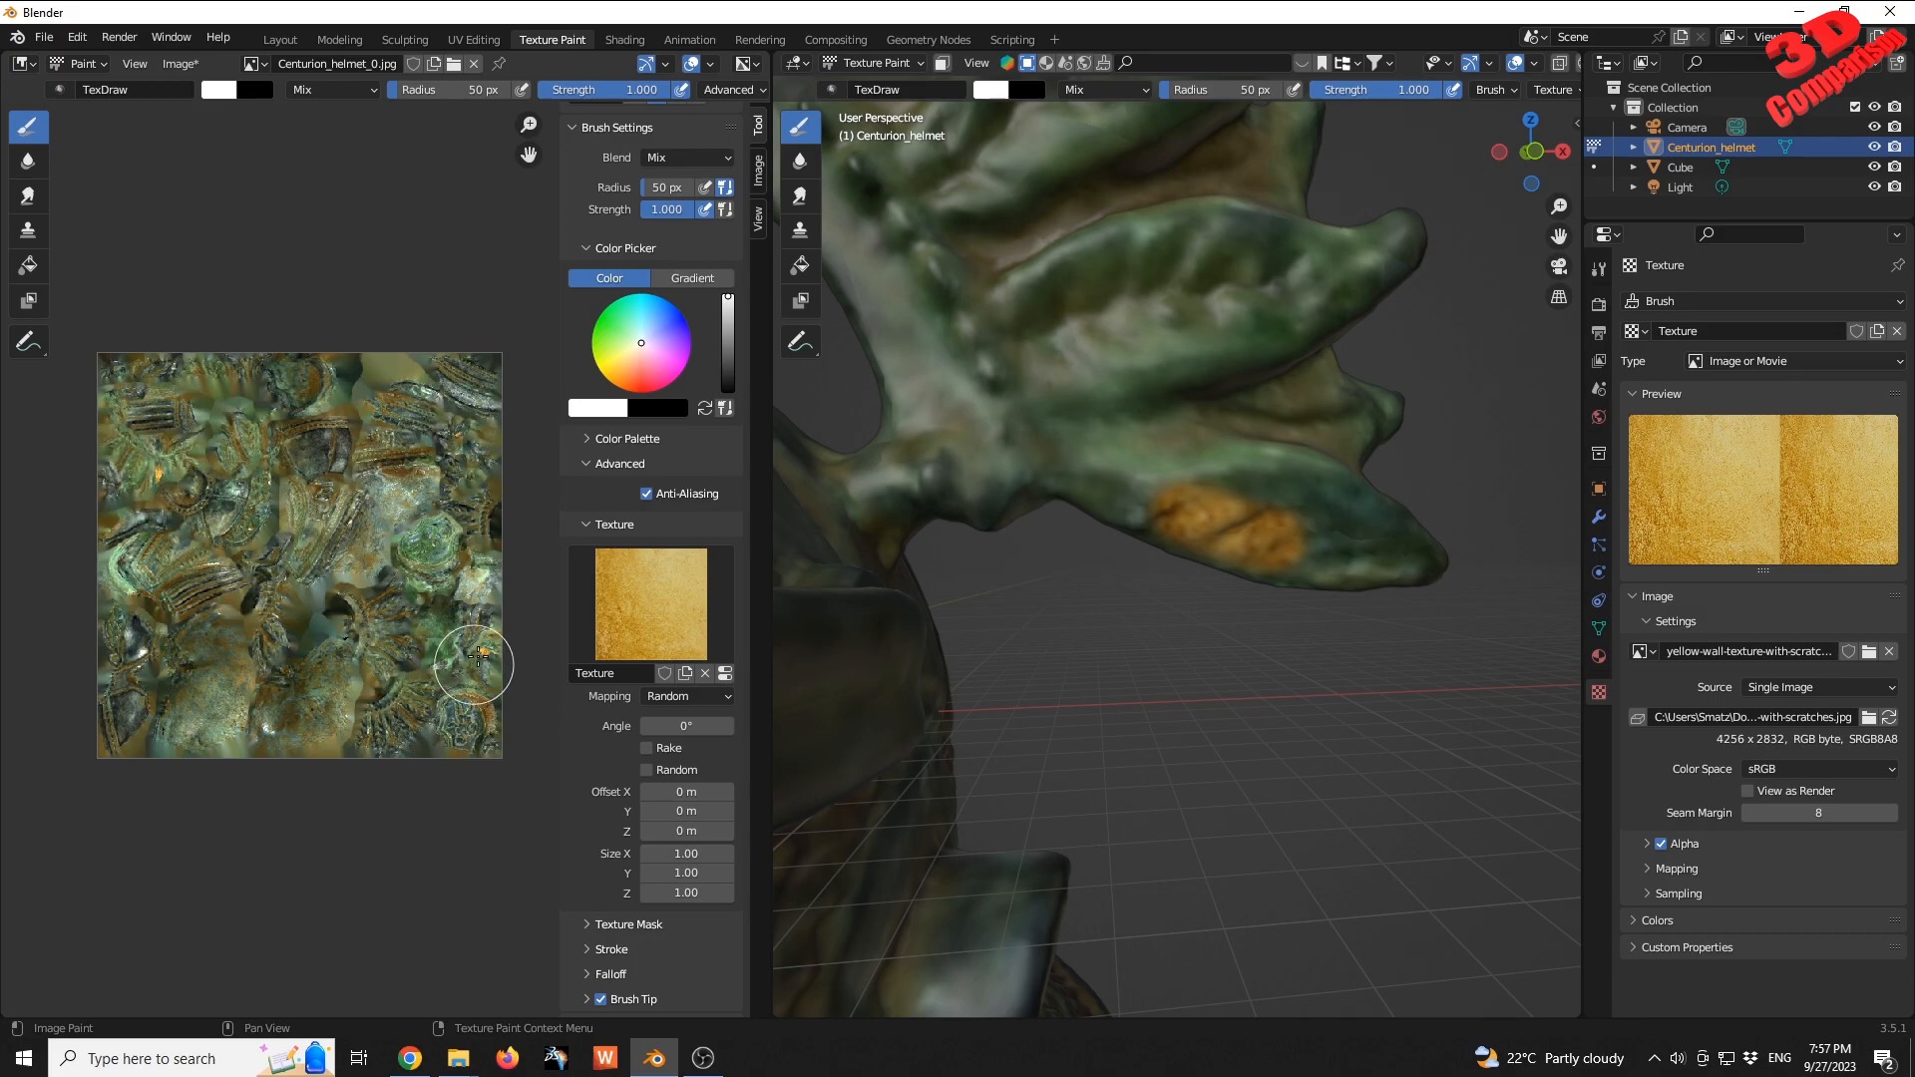
pyautogui.moveTo(1287, 524)
pyautogui.mouseDown()
pyautogui.moveTo(1334, 548)
pyautogui.moveTo(1234, 500)
pyautogui.moveTo(1376, 556)
pyautogui.moveTo(1278, 479)
pyautogui.moveTo(1088, 470)
pyautogui.moveTo(1187, 512)
pyautogui.moveTo(1236, 470)
pyautogui.moveTo(1393, 547)
pyautogui.mouseUp()
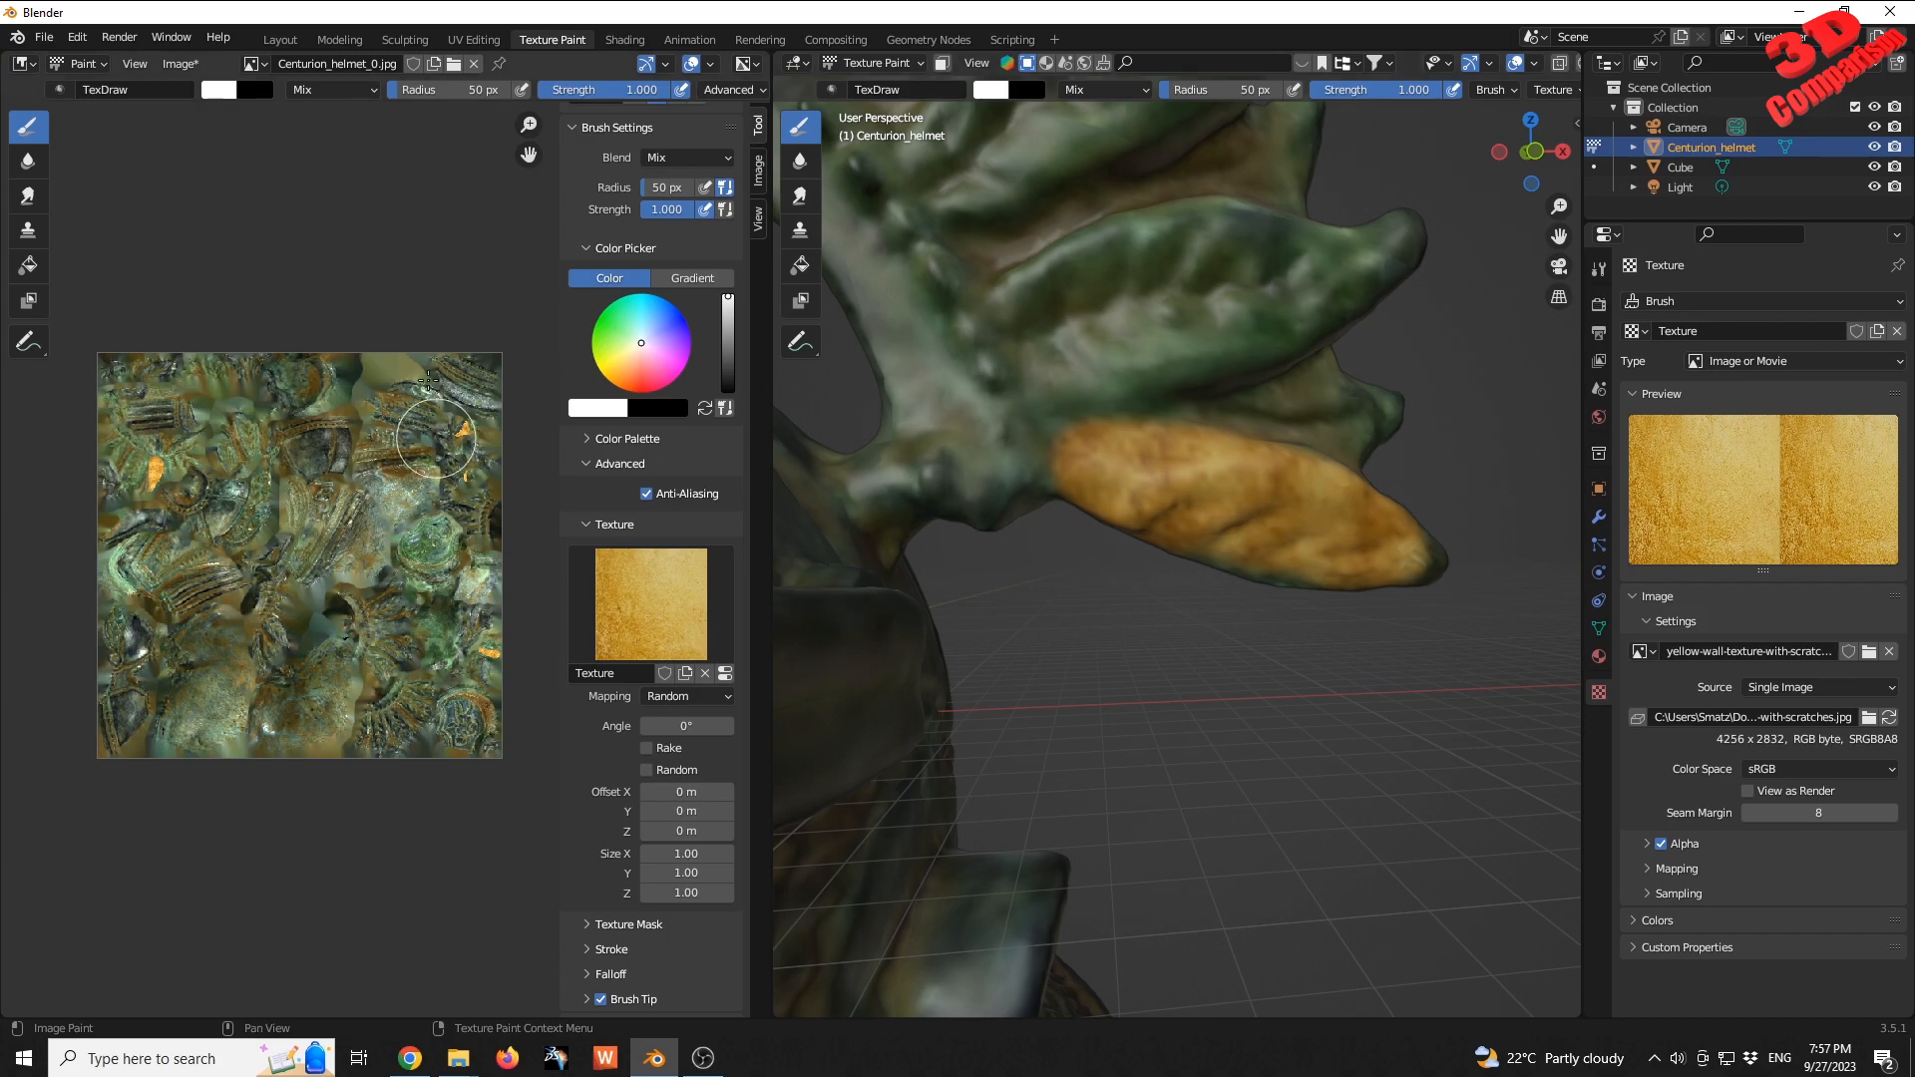
# - Paint the next two large feathers up the same side of the crest with the gold texture
pyautogui.moveTo(1184, 432); pyautogui.dragTo(1248, 406, button='middle')
pyautogui.moveTo(1129, 444)
pyautogui.mouseDown()
pyautogui.moveTo(1097, 424)
pyautogui.moveTo(1127, 404)
pyautogui.moveTo(1265, 385)
pyautogui.moveTo(1209, 375)
pyautogui.moveTo(1333, 376)
pyautogui.moveTo(1204, 361)
pyautogui.mouseUp()
pyautogui.moveTo(1204, 361)
pyautogui.mouseDown(button='middle')
pyautogui.moveTo(1205, 418)
pyautogui.moveTo(1251, 478)
pyautogui.moveTo(1124, 502)
pyautogui.mouseUp(button='middle')
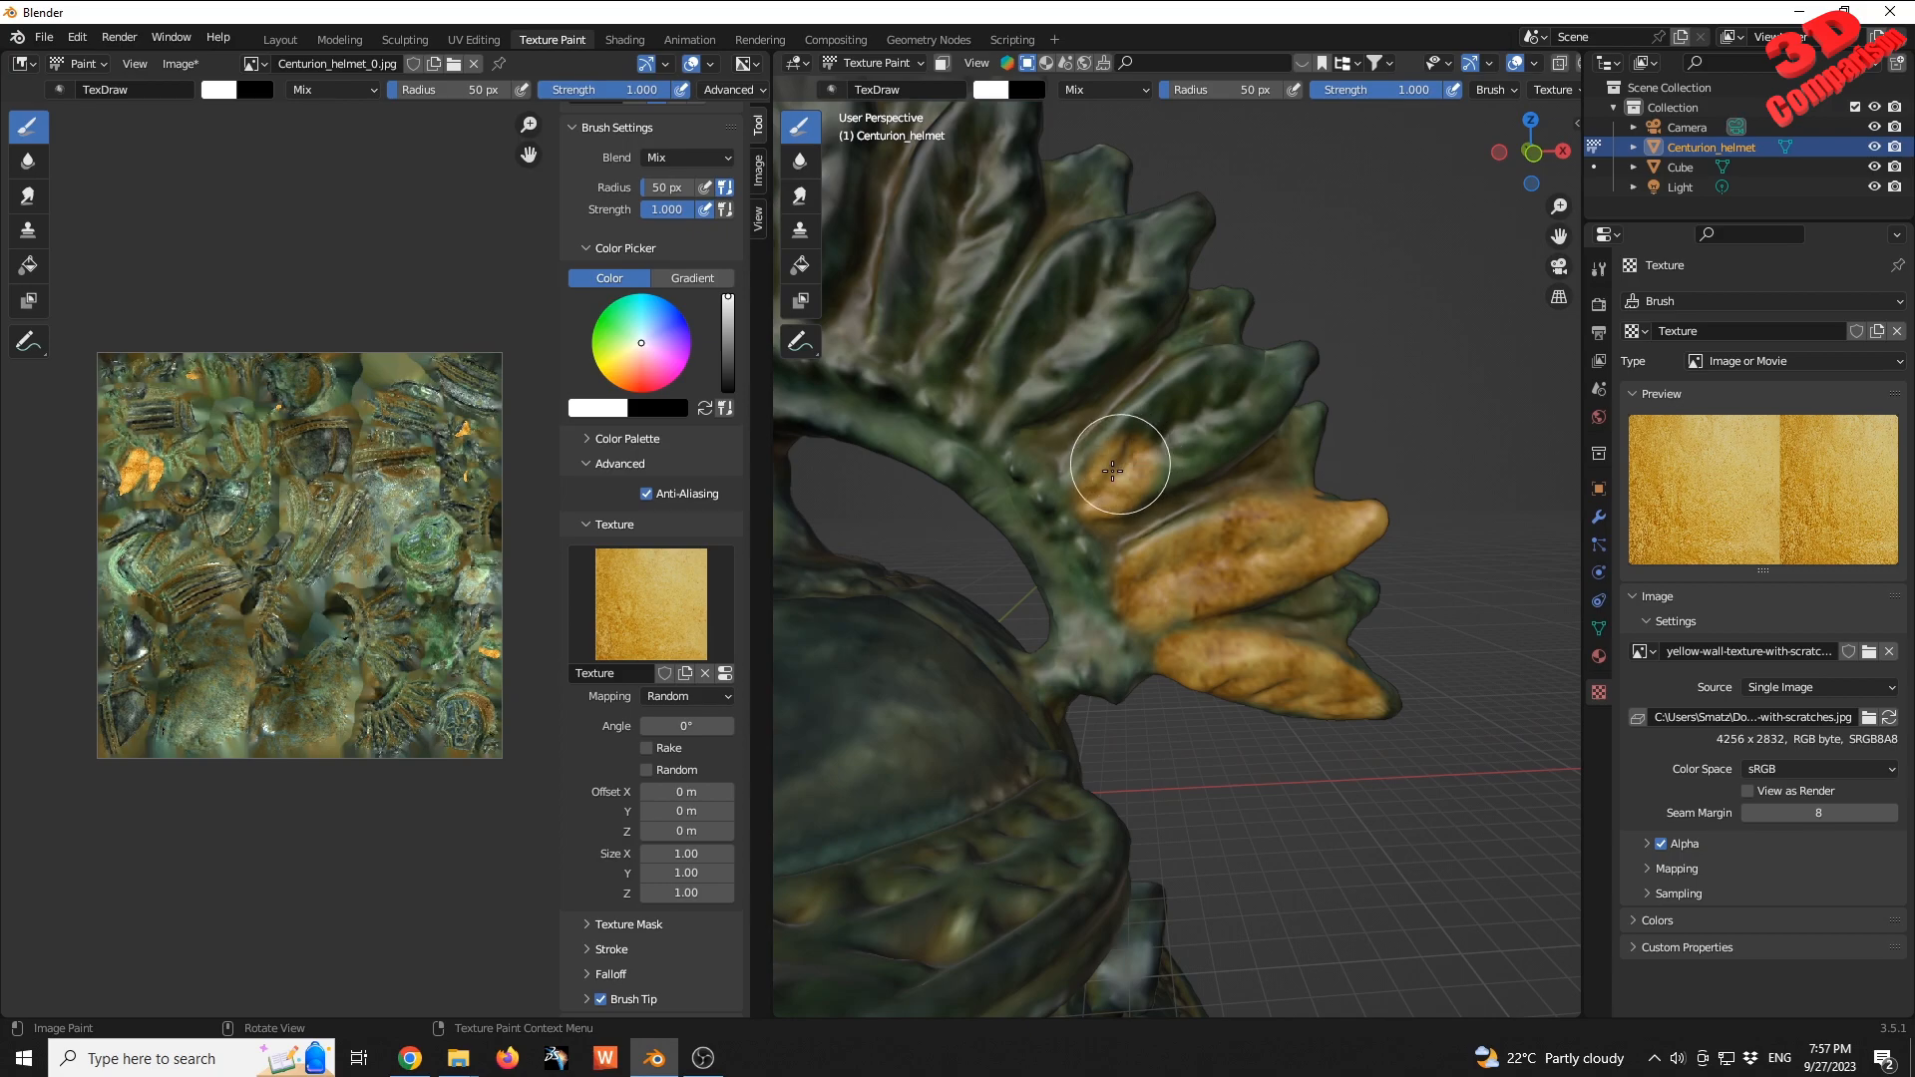
pyautogui.moveTo(1227, 428); pyautogui.dragTo(1272, 368)
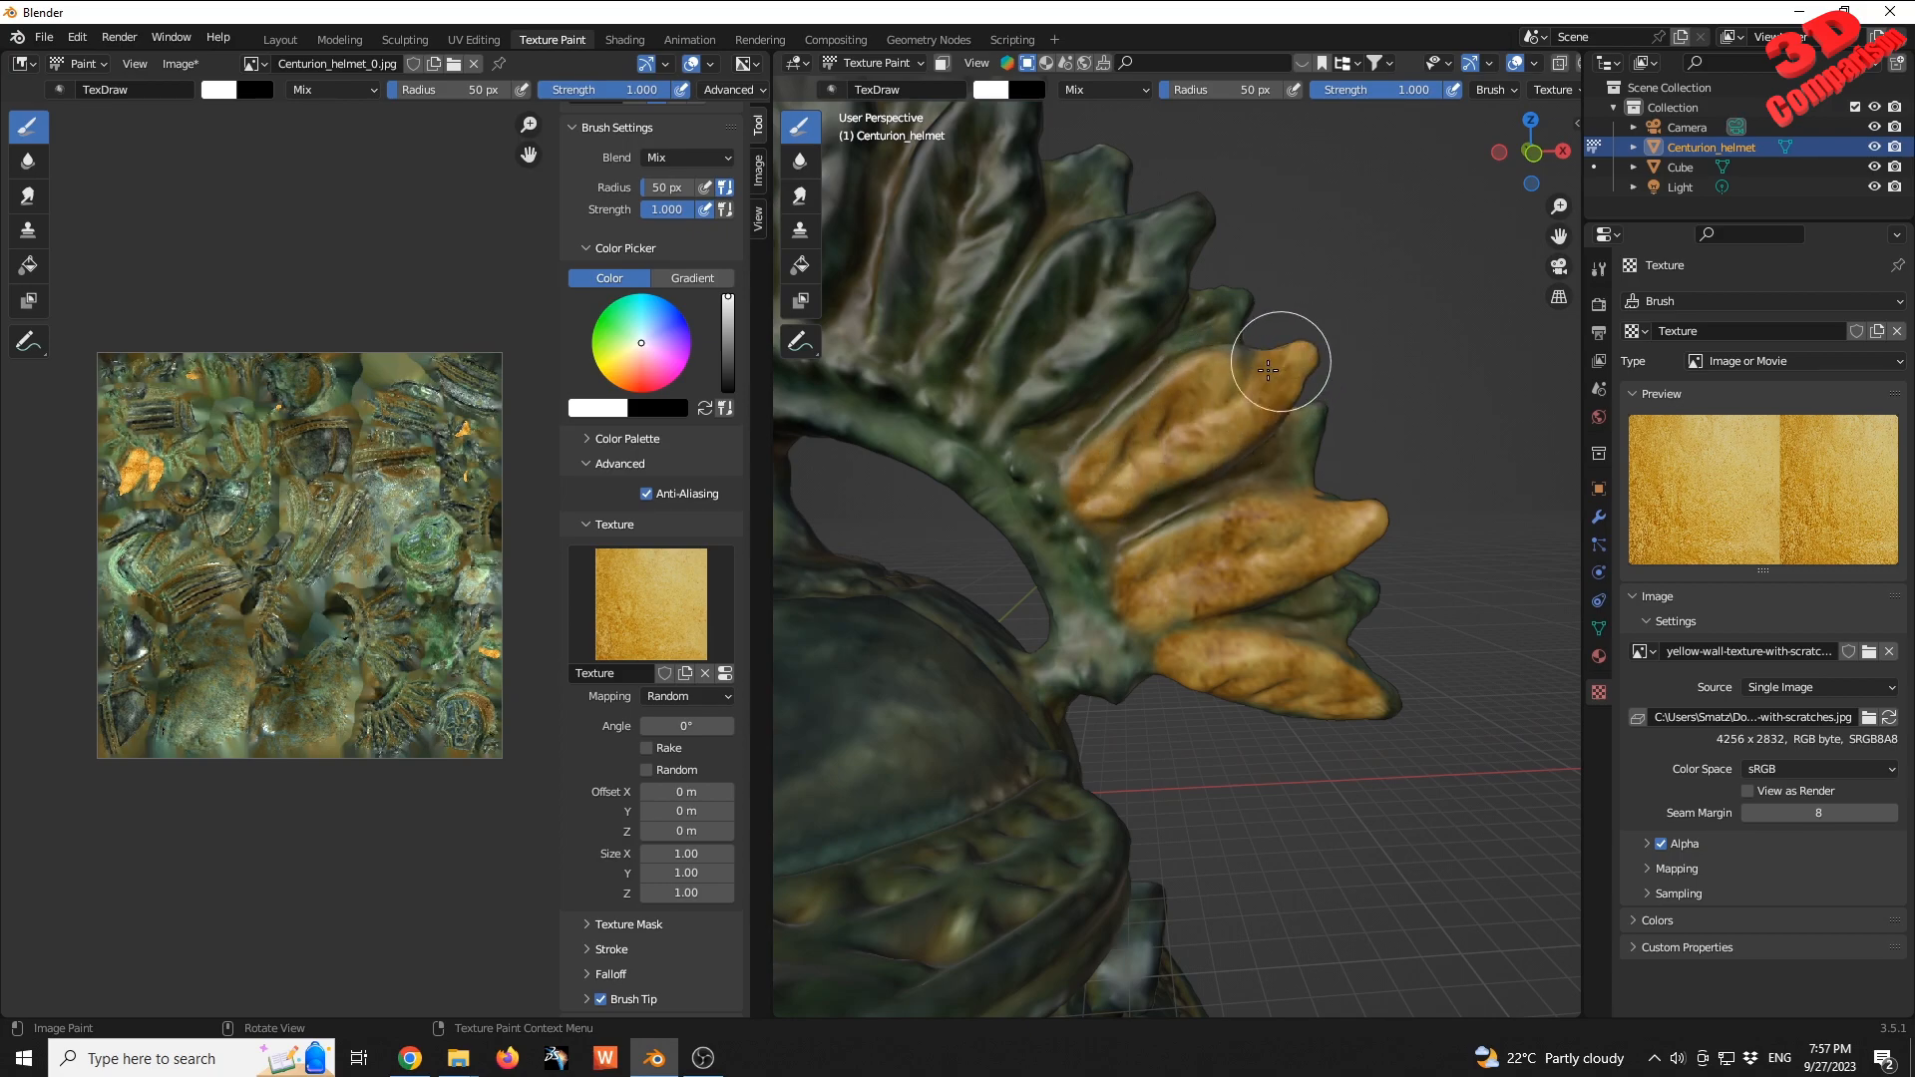
# - Continue the gold texture over four more large feathers, working up to the top of the crest
pyautogui.moveTo(1230, 377); pyautogui.dragTo(1266, 447, button='middle')
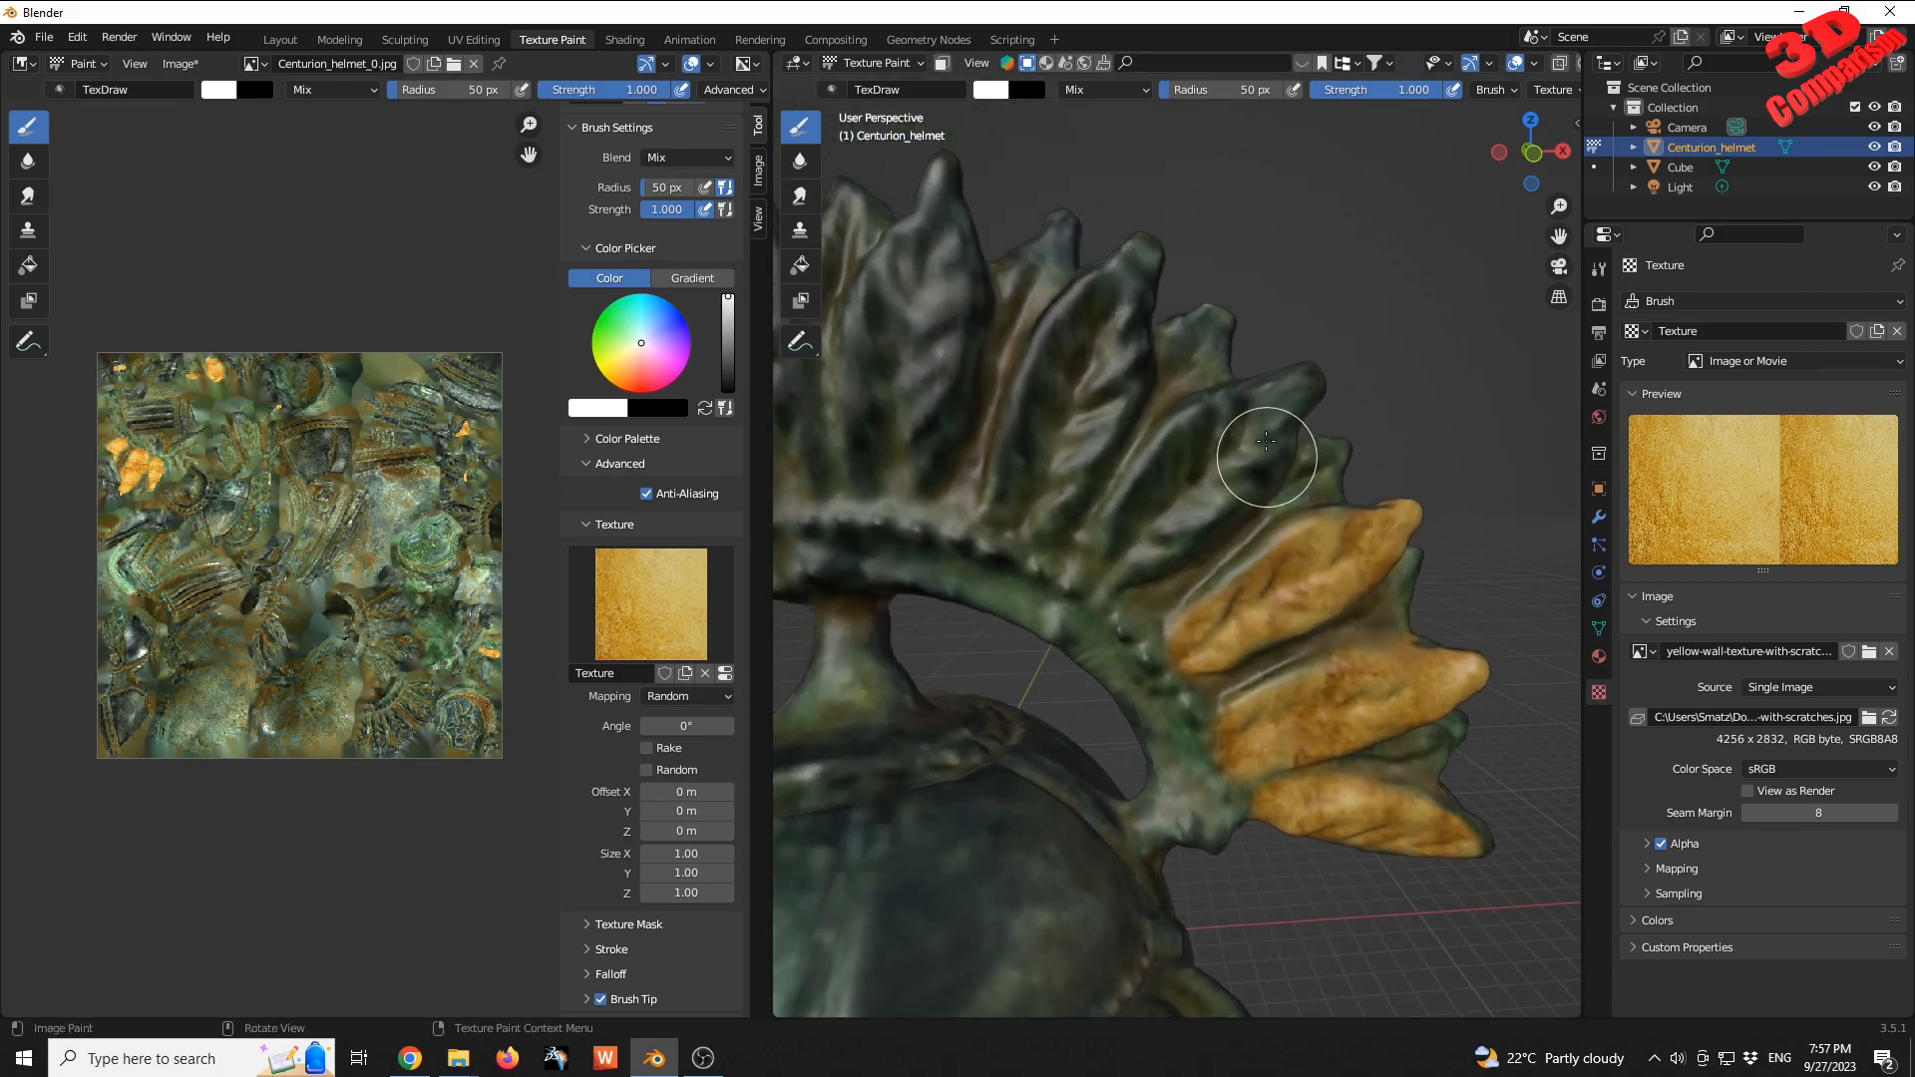
pyautogui.moveTo(1303, 380); pyautogui.dragTo(1208, 416)
pyautogui.moveTo(1122, 512)
pyautogui.mouseDown()
pyautogui.moveTo(1133, 534)
pyautogui.moveTo(1252, 449)
pyautogui.moveTo(1141, 548)
pyautogui.mouseUp()
pyautogui.moveTo(1141, 548); pyautogui.dragTo(1063, 496, button='middle')
pyautogui.moveTo(1063, 496)
pyautogui.mouseDown()
pyautogui.moveTo(1067, 529)
pyautogui.moveTo(1135, 324)
pyautogui.moveTo(1149, 392)
pyautogui.moveTo(1103, 449)
pyautogui.moveTo(1095, 364)
pyautogui.moveTo(1161, 377)
pyautogui.moveTo(1142, 416)
pyautogui.mouseUp()
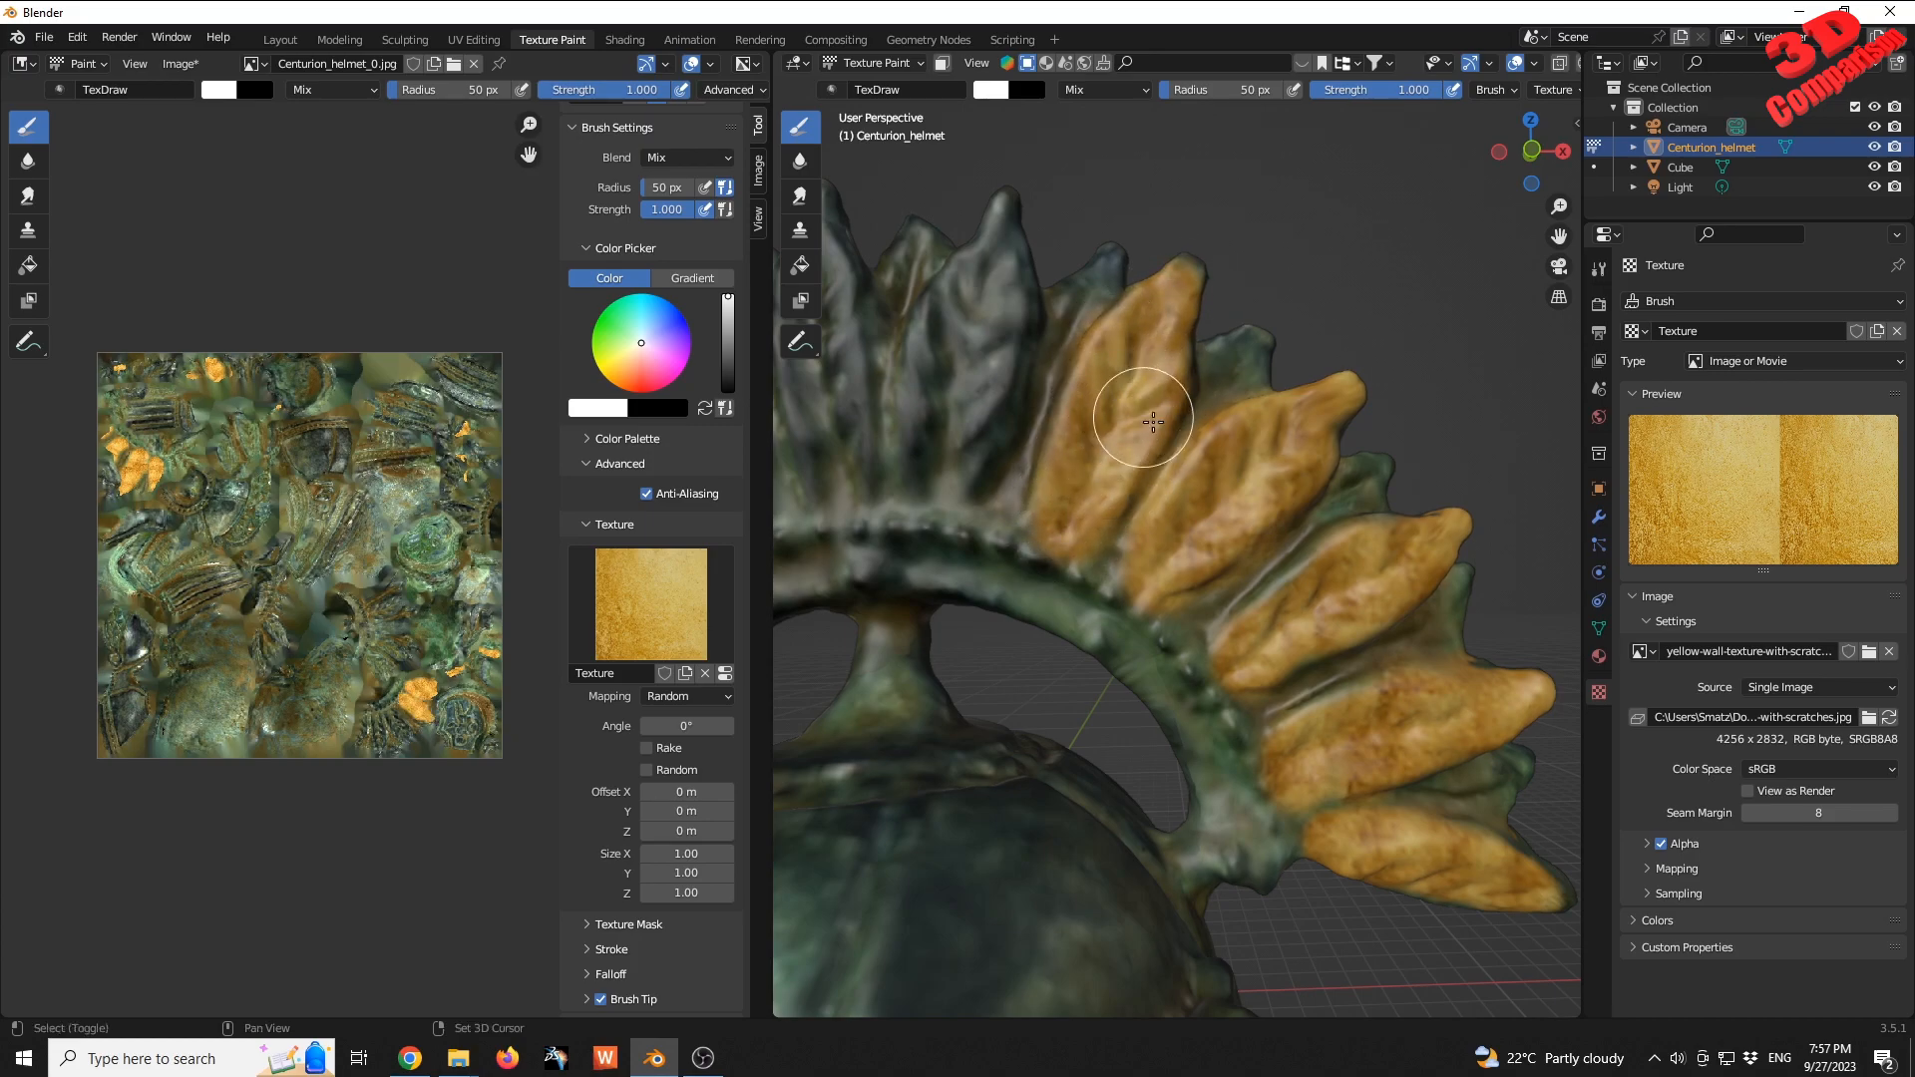
pyautogui.moveTo(1142, 415); pyautogui.dragTo(1209, 470, button='middle')
pyautogui.moveTo(1133, 363)
pyautogui.mouseDown()
pyautogui.moveTo(1055, 527)
pyautogui.moveTo(1097, 601)
pyautogui.moveTo(1142, 436)
pyautogui.moveTo(974, 578)
pyautogui.moveTo(952, 366)
pyautogui.moveTo(991, 556)
pyautogui.moveTo(1224, 281)
pyautogui.mouseUp()
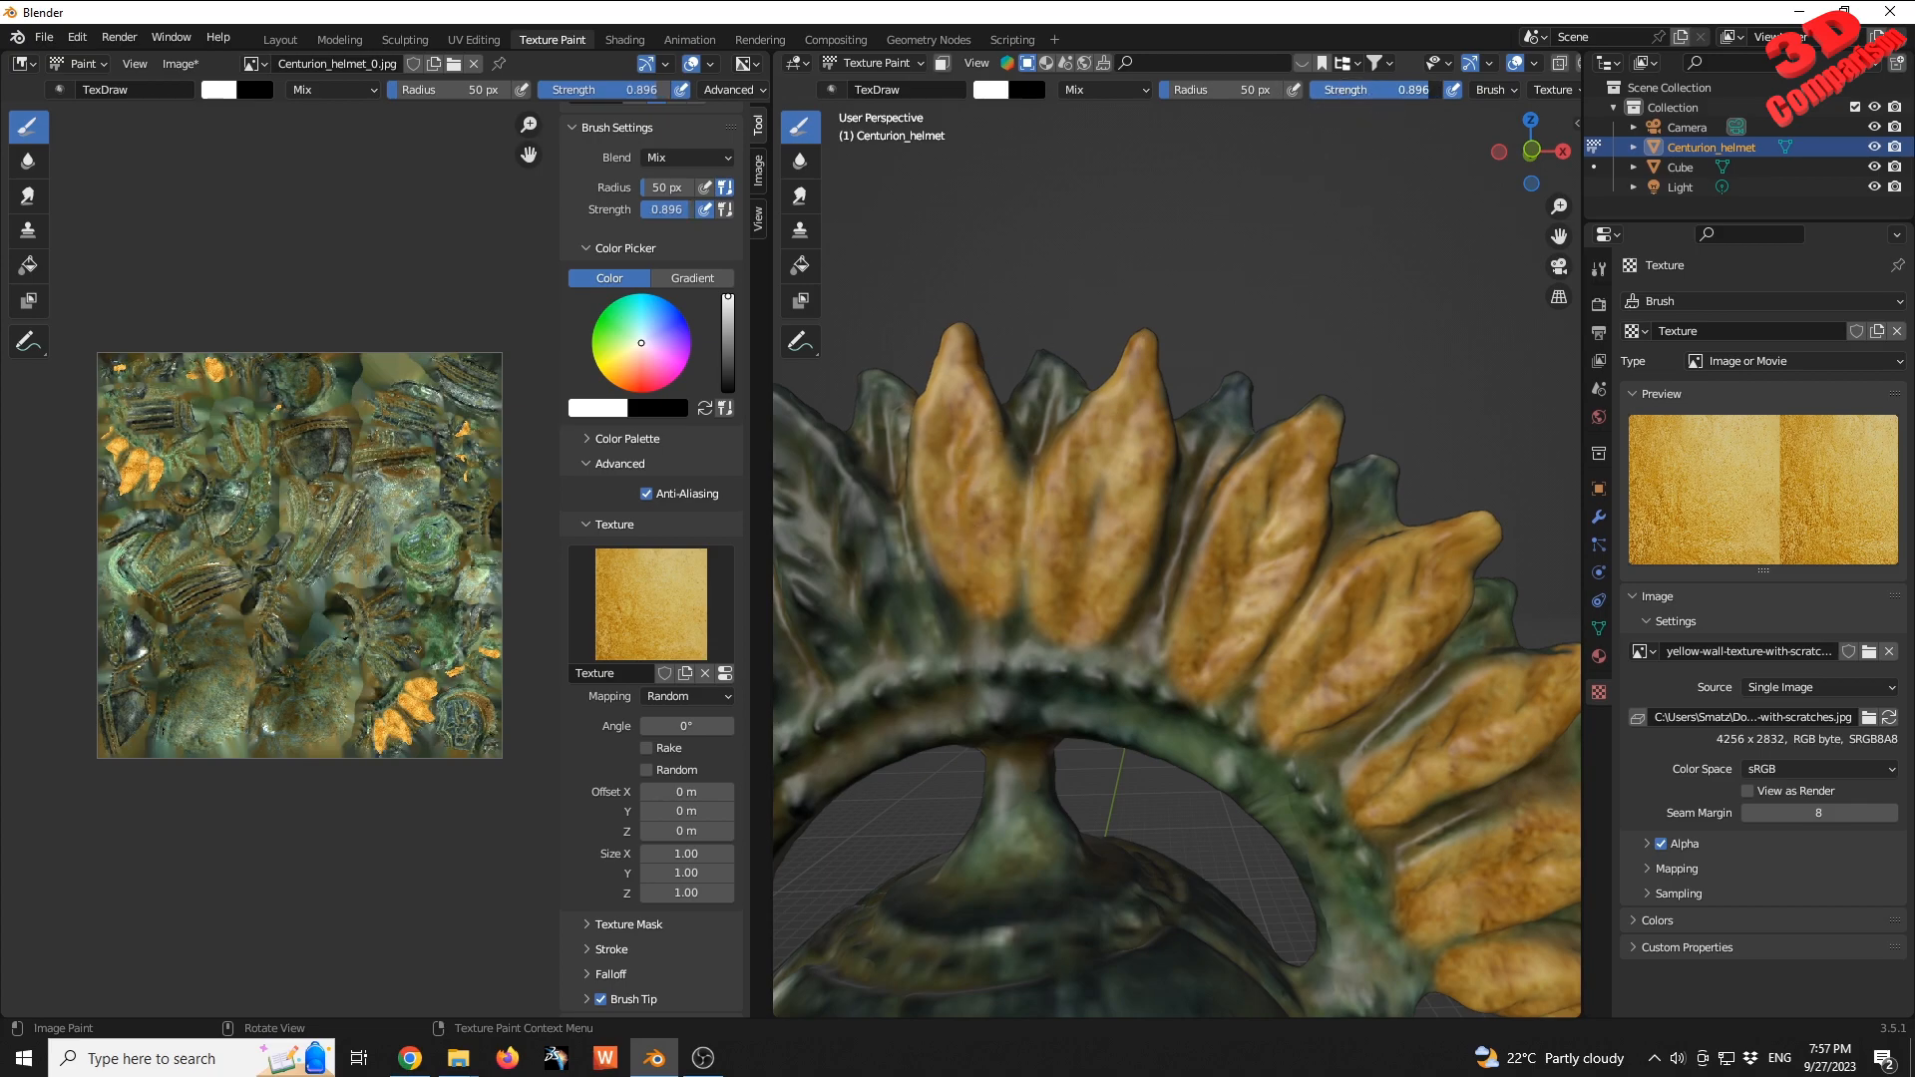
# - Paint the next two large feathers down the other side of the crest with the gold texture, lowering brush strength to 0.170 between them
pyautogui.moveTo(1393, 109); pyautogui.dragTo(1147, 359, button='middle')
pyautogui.moveTo(1090, 406)
pyautogui.mouseDown()
pyautogui.moveTo(1072, 399)
pyautogui.moveTo(1101, 509)
pyautogui.moveTo(1122, 479)
pyautogui.moveTo(1147, 521)
pyautogui.moveTo(1095, 505)
pyautogui.moveTo(1120, 433)
pyautogui.mouseUp()
pyautogui.moveTo(1406, 94); pyautogui.dragTo(1342, 95)
pyautogui.moveTo(948, 521)
pyautogui.mouseDown()
pyautogui.moveTo(884, 470)
pyautogui.moveTo(984, 640)
pyautogui.moveTo(948, 499)
pyautogui.moveTo(1026, 654)
pyautogui.moveTo(909, 546)
pyautogui.moveTo(978, 625)
pyautogui.moveTo(963, 544)
pyautogui.moveTo(991, 533)
pyautogui.mouseUp()
pyautogui.moveTo(1017, 589); pyautogui.dragTo(1128, 632, button='middle')
pyautogui.moveTo(1020, 592)
pyautogui.mouseDown()
pyautogui.moveTo(941, 598)
pyautogui.moveTo(1090, 671)
pyautogui.mouseUp()
# - Tint the brush texture with Multiply R 1.070 and G 1.350, and paint the two lowest large feathers on this side of the crest
pyautogui.click(1658, 921)
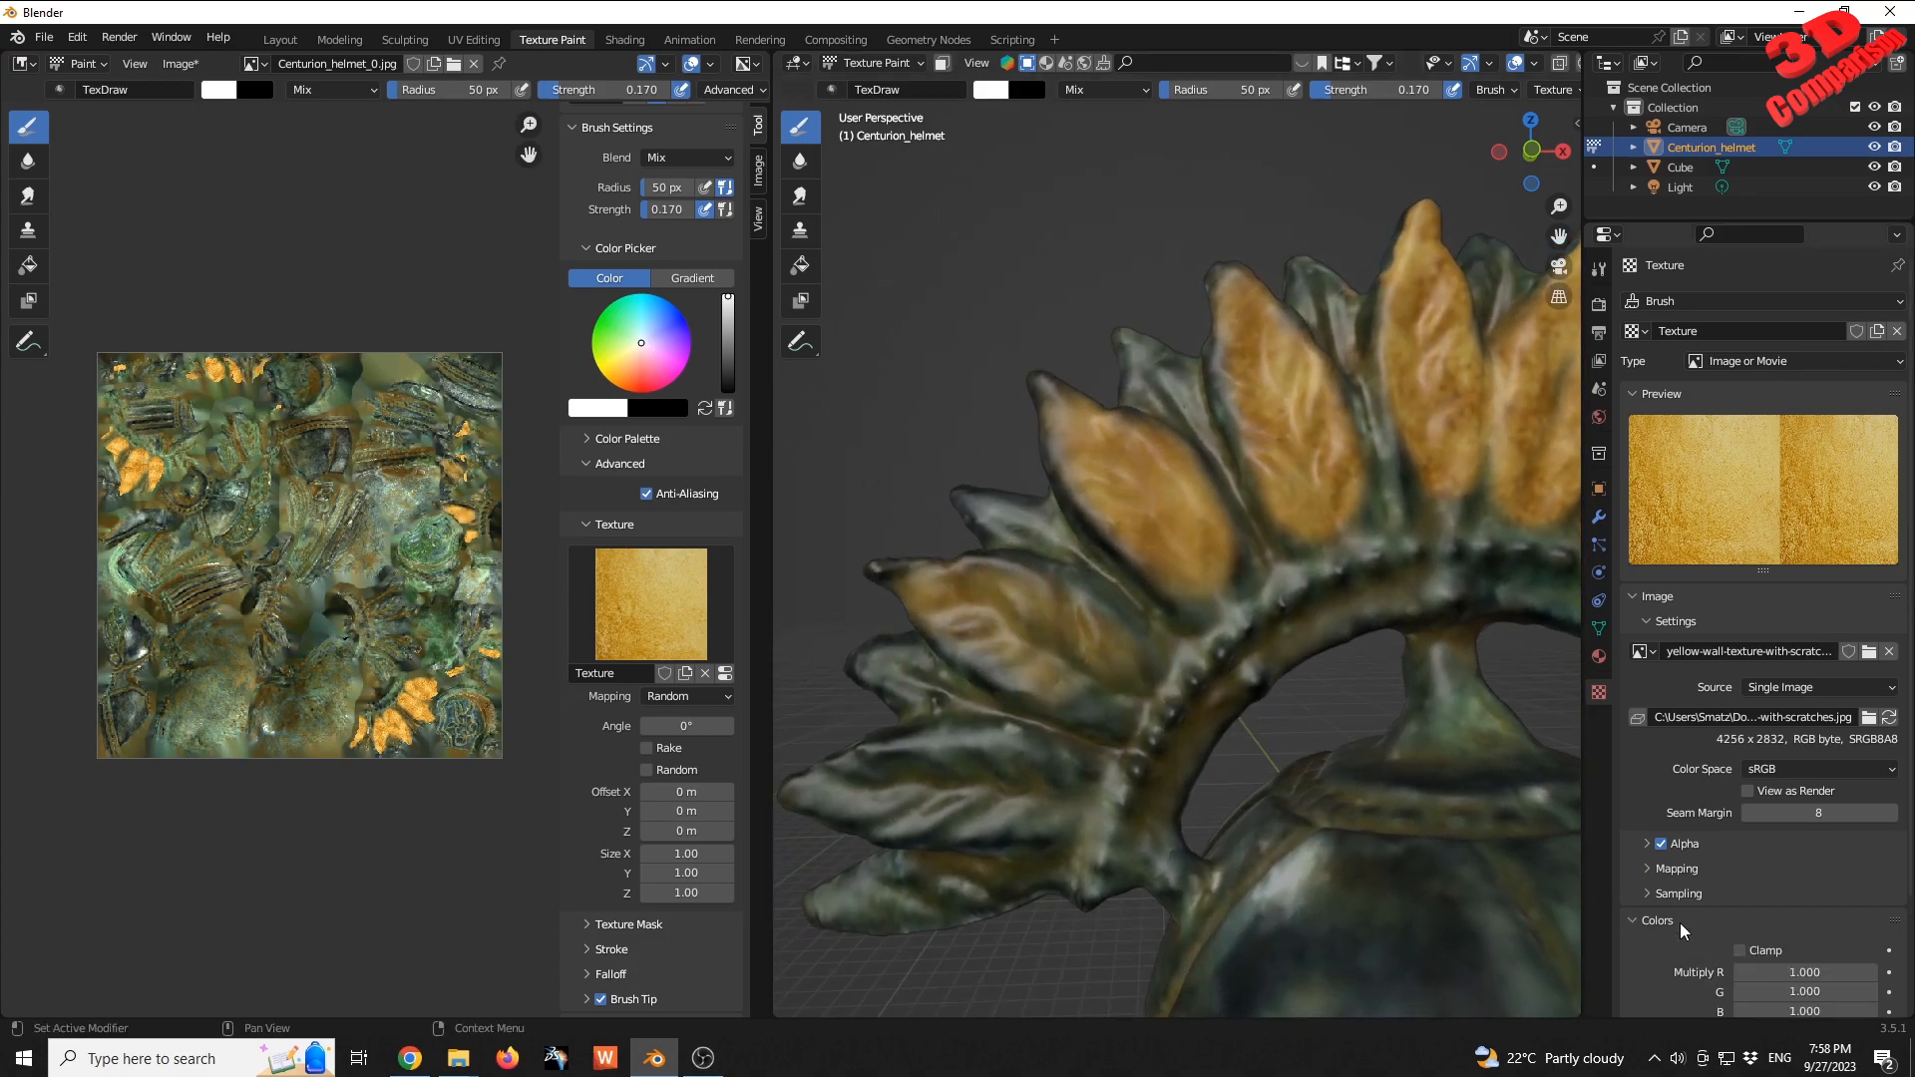
pyautogui.scroll(-2, 1762, 909)
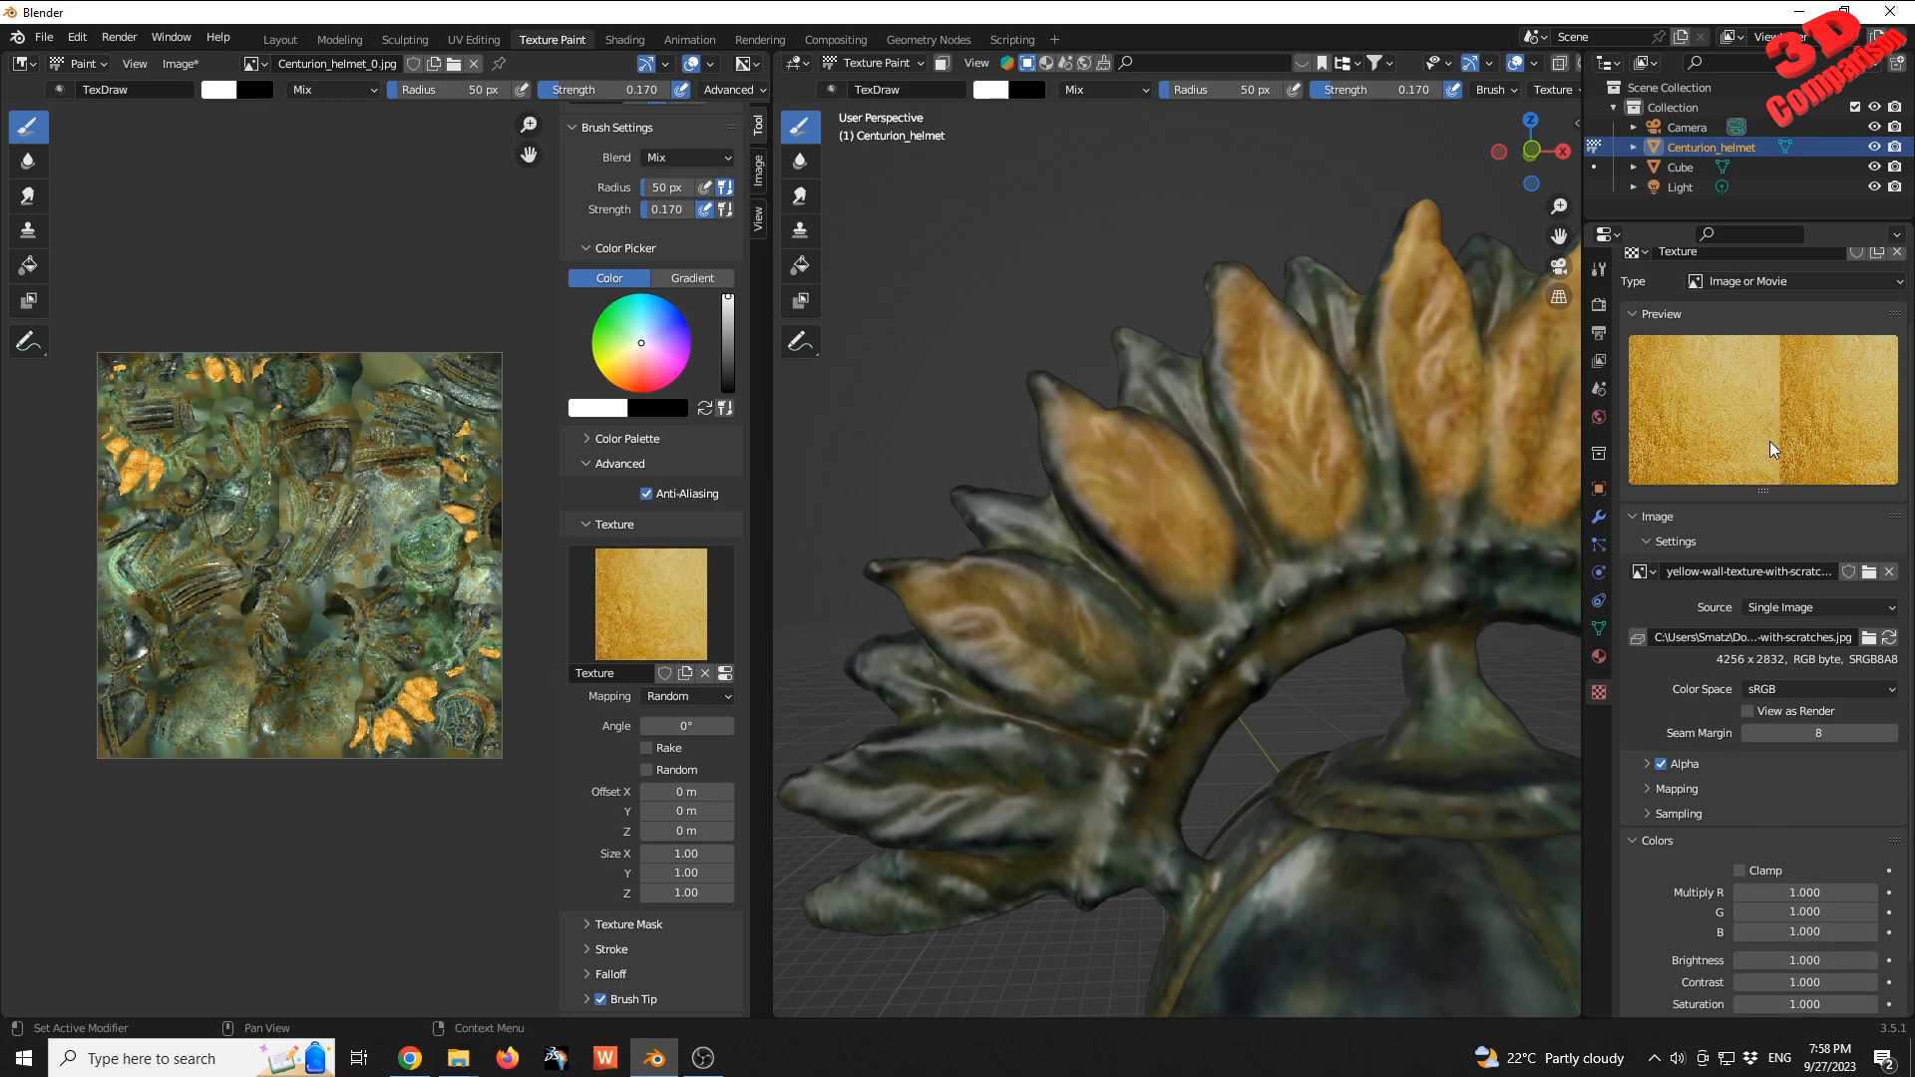
pyautogui.moveTo(1817, 890); pyautogui.dragTo(1911, 913)
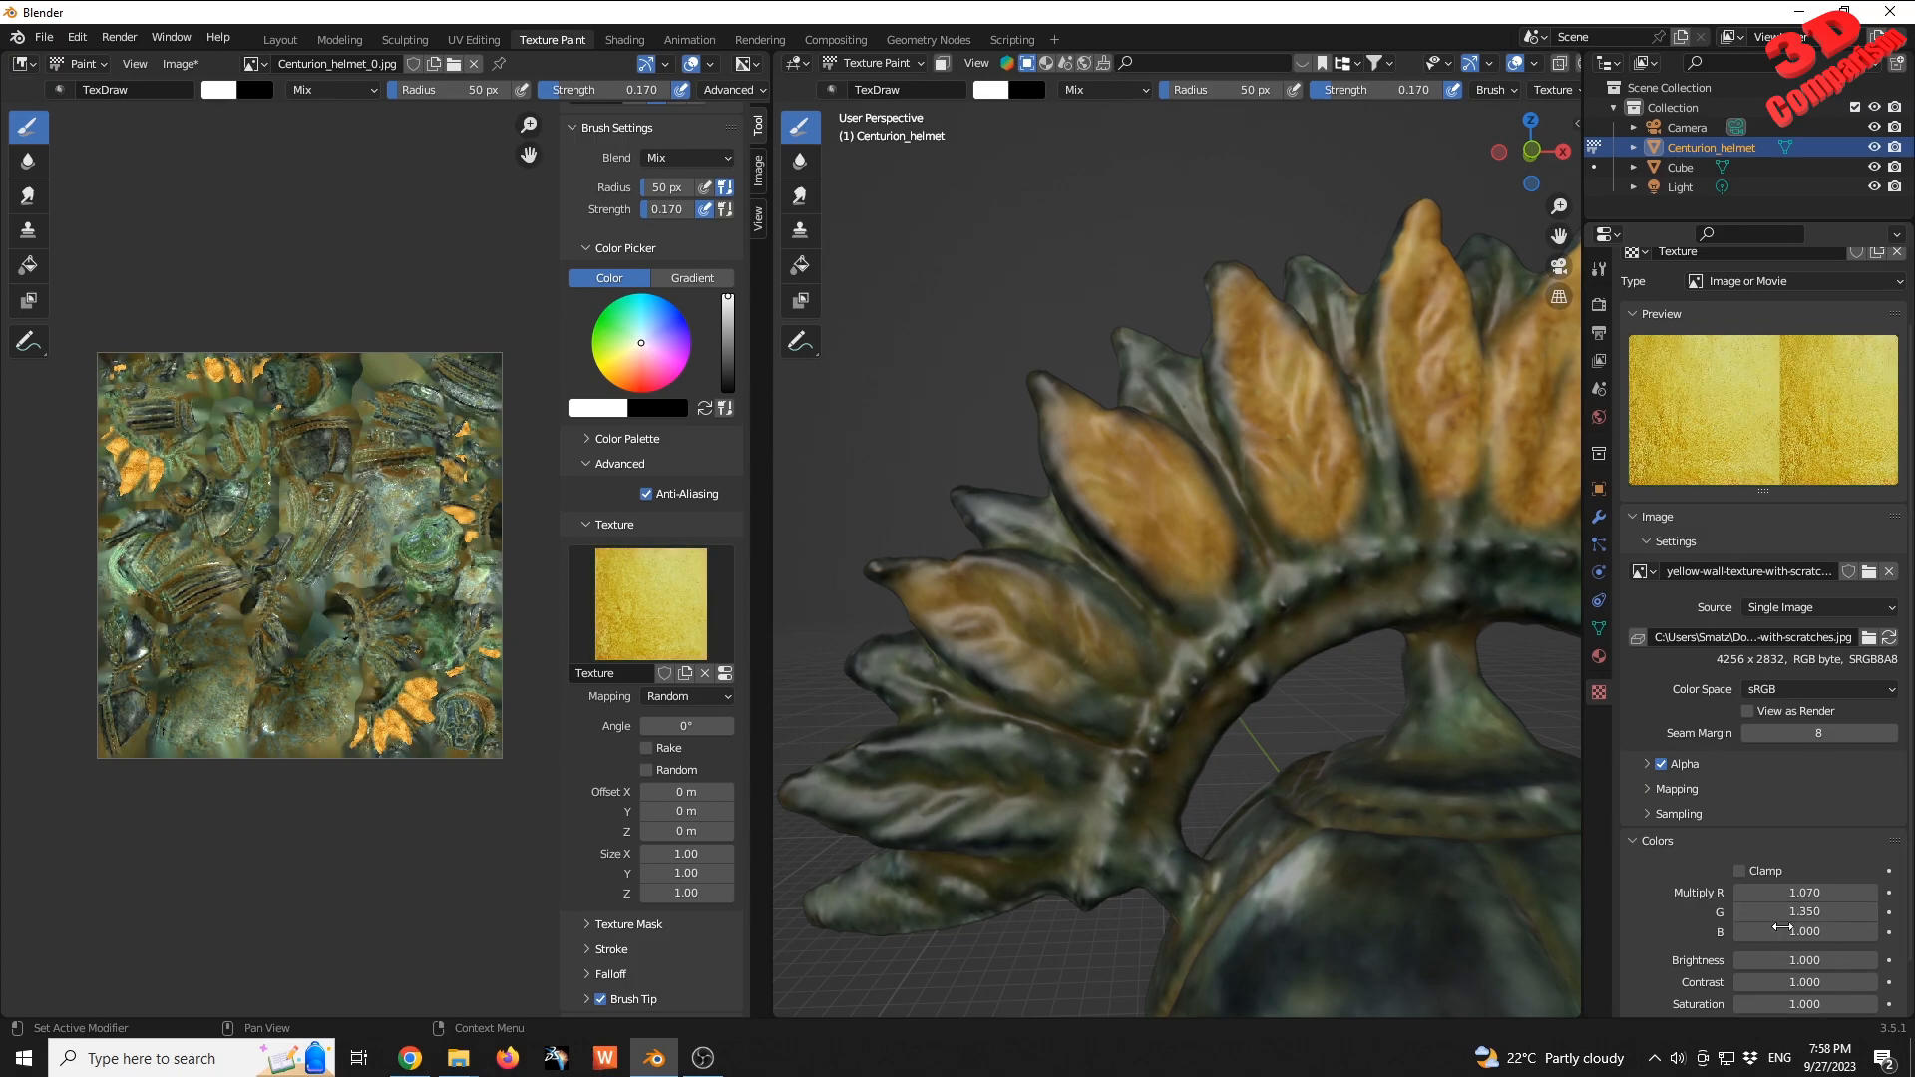
pyautogui.moveTo(1002, 758)
pyautogui.mouseDown()
pyautogui.moveTo(911, 782)
pyautogui.moveTo(1027, 788)
pyautogui.moveTo(1101, 675)
pyautogui.moveTo(917, 584)
pyautogui.moveTo(1081, 641)
pyautogui.mouseUp()
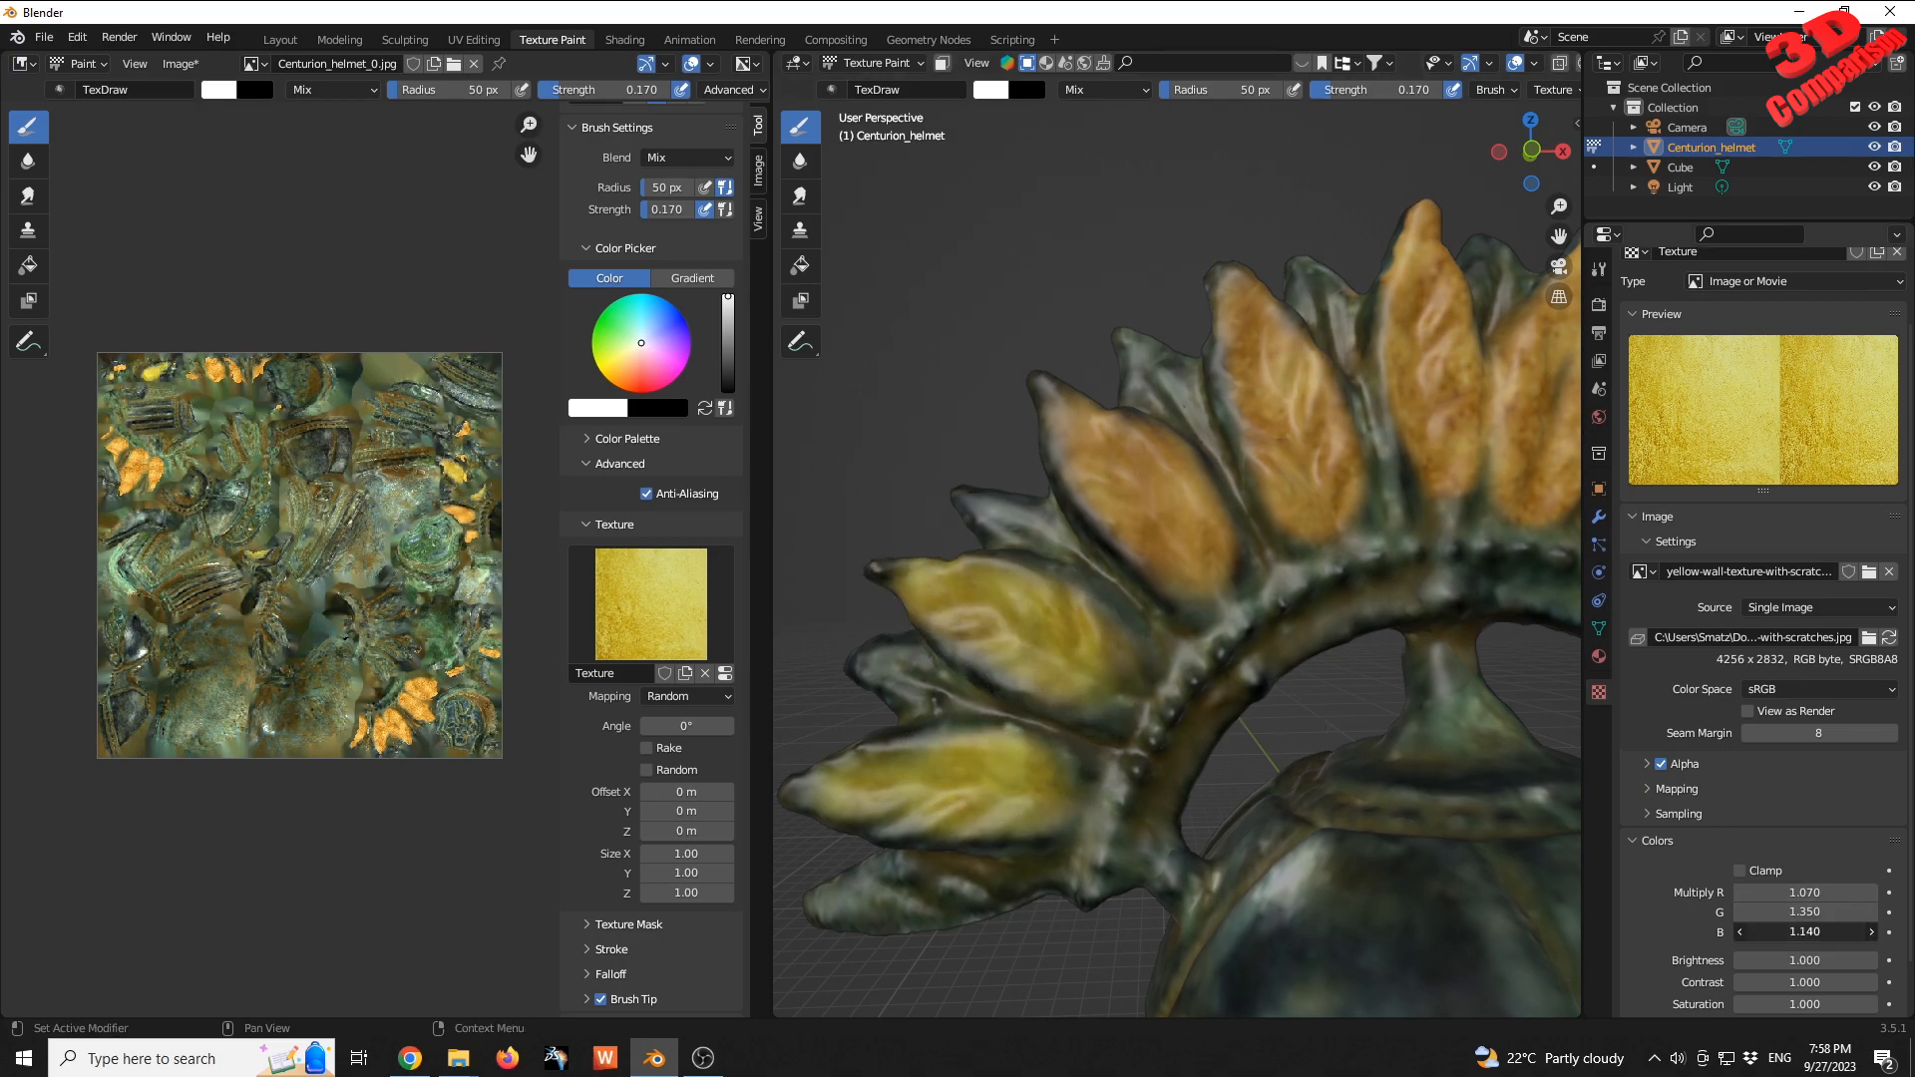
# - Change the texture's color multipliers to G 0.750 and B 2.000 and repaint the upper of the two yellow feathers
pyautogui.moveTo(1792, 912); pyautogui.dragTo(1643, 911)
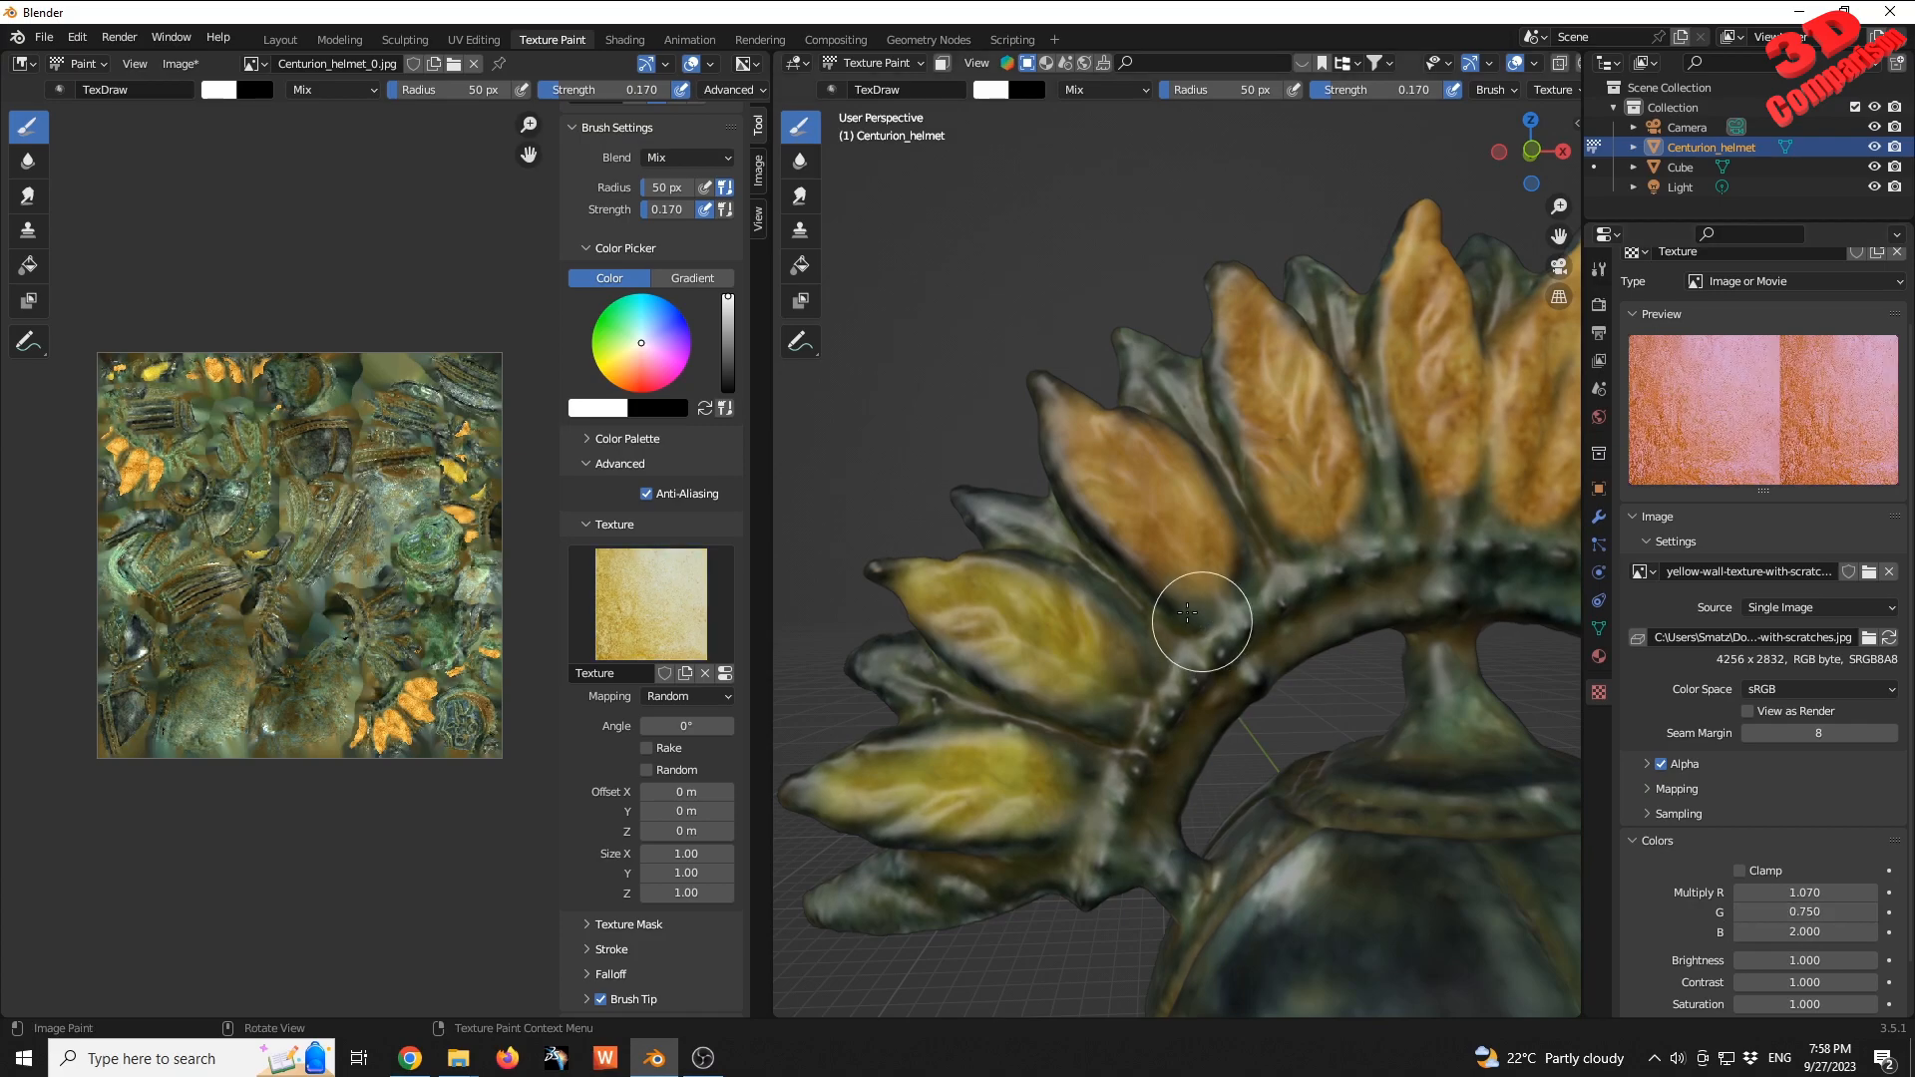
pyautogui.moveTo(1057, 626)
pyautogui.mouseDown()
pyautogui.moveTo(984, 617)
pyautogui.moveTo(1063, 666)
pyautogui.moveTo(1038, 600)
pyautogui.moveTo(1057, 628)
pyautogui.moveTo(1035, 634)
pyautogui.moveTo(940, 596)
pyautogui.moveTo(1107, 648)
pyautogui.moveTo(1100, 695)
pyautogui.mouseUp()
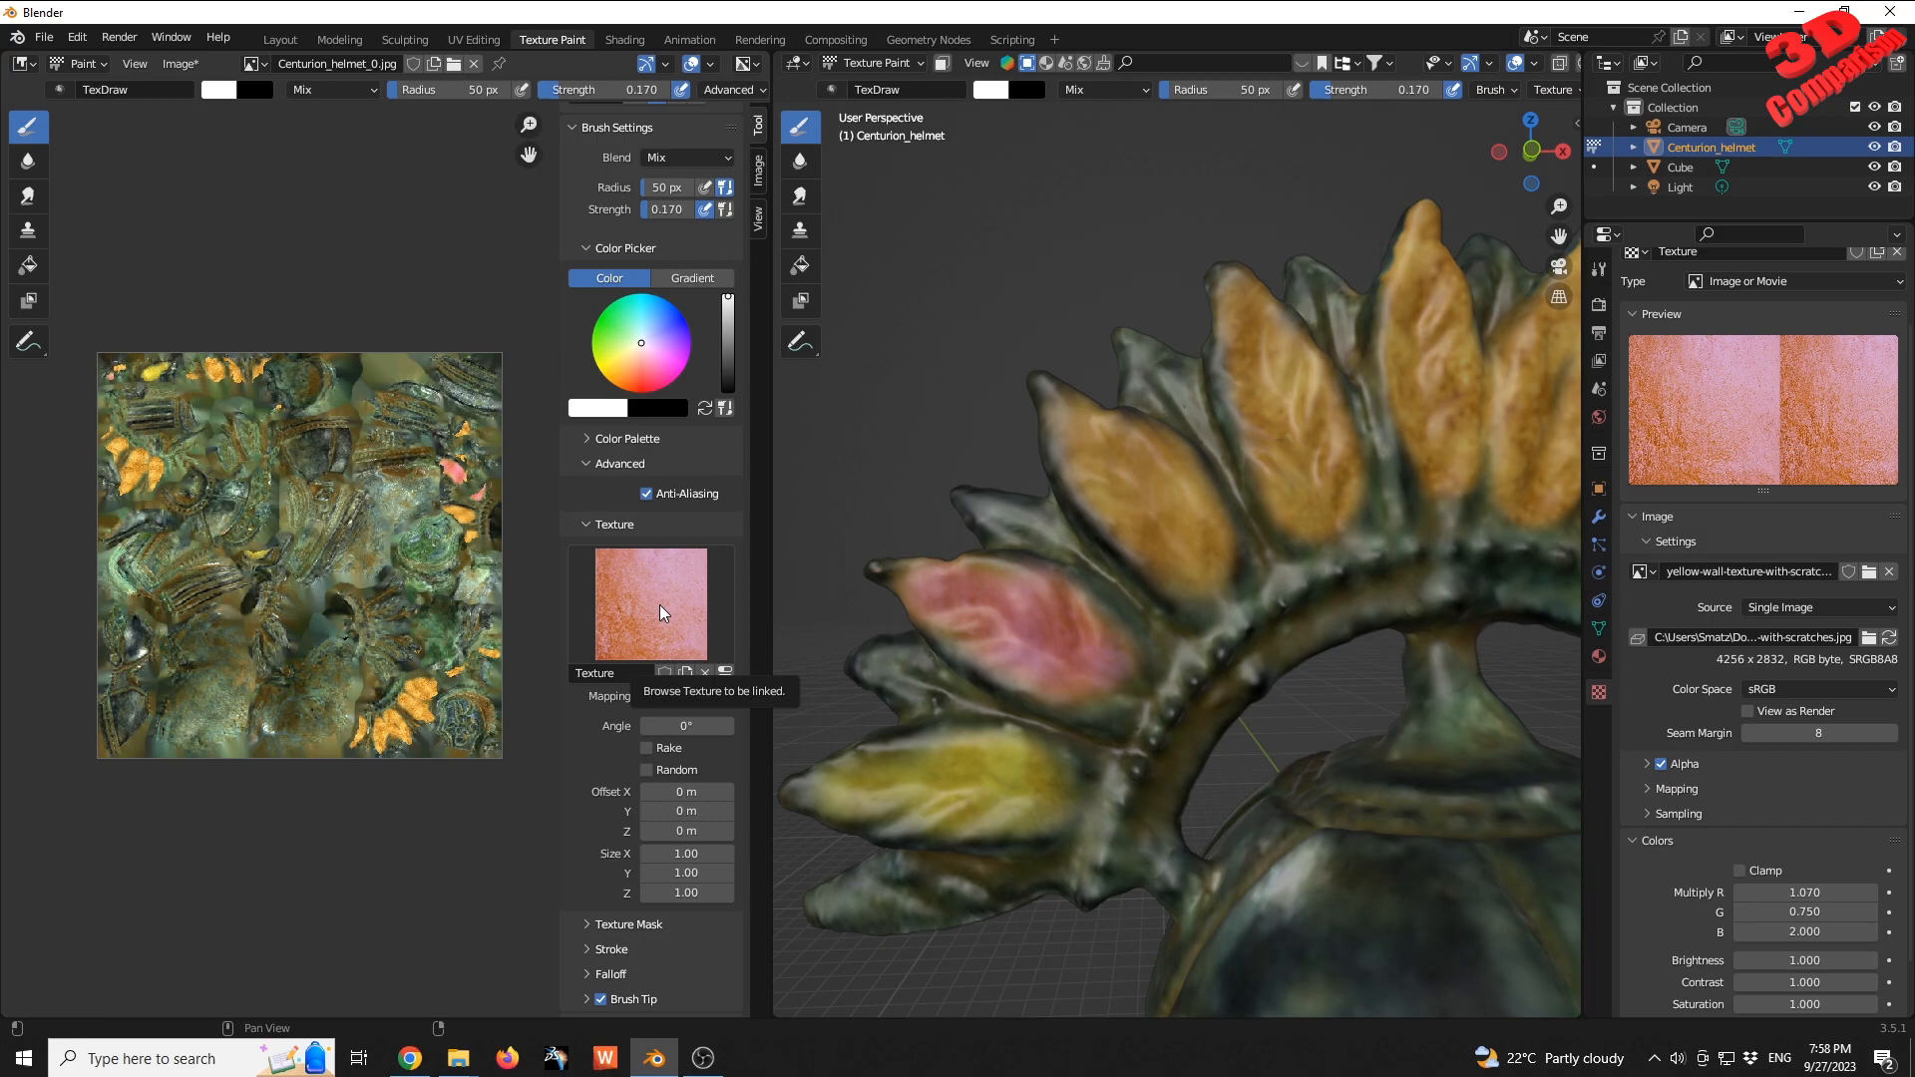
# - Switch to the Layout workspace and examine the painted helmet and its crest from several sides
pyautogui.scroll(-6, 1180, 555)
pyautogui.moveTo(1147, 588); pyautogui.dragTo(1192, 598, button='middle')
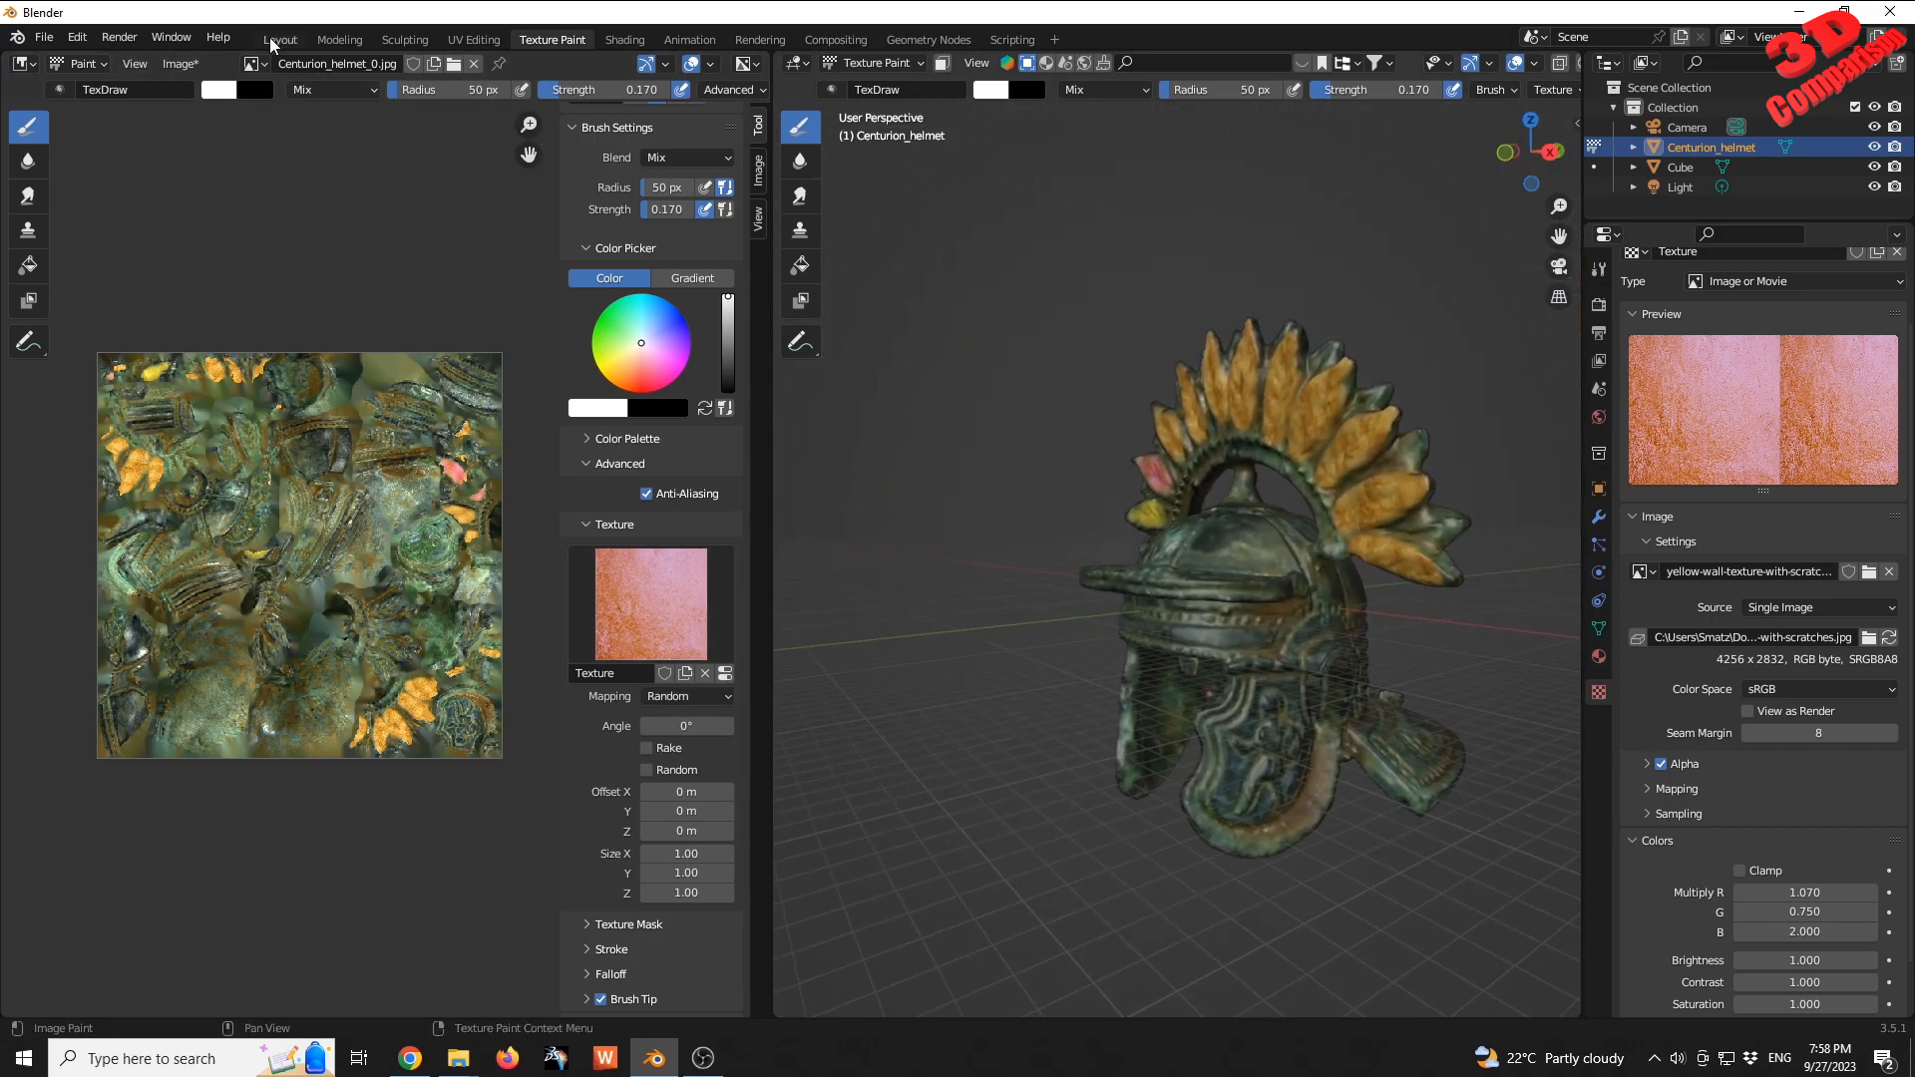
pyautogui.click(277, 40)
pyautogui.click(1091, 546)
pyautogui.moveTo(1091, 547); pyautogui.dragTo(1049, 556, button='middle')
pyautogui.scroll(5, 876, 522)
pyautogui.moveTo(876, 522); pyautogui.dragTo(742, 377, button='middle')
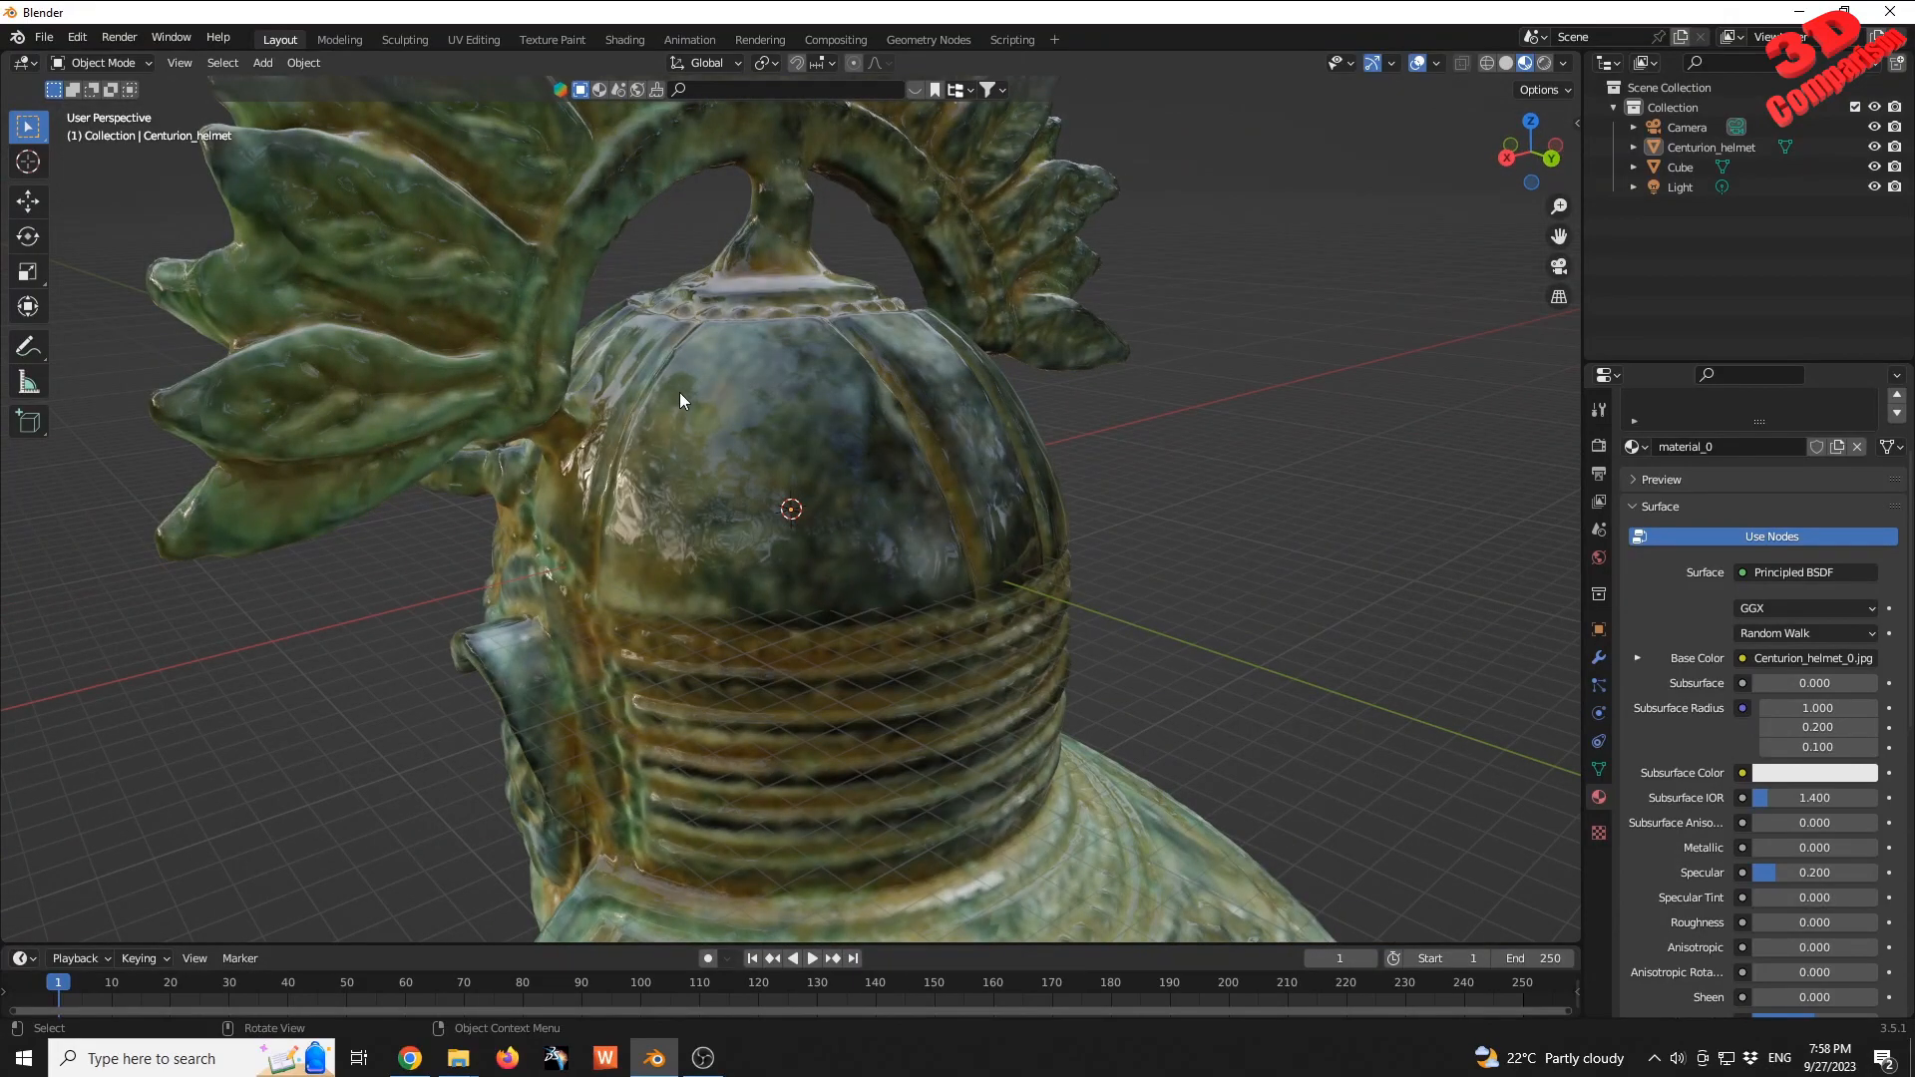
pyautogui.moveTo(675, 393); pyautogui.dragTo(658, 461, button='middle')
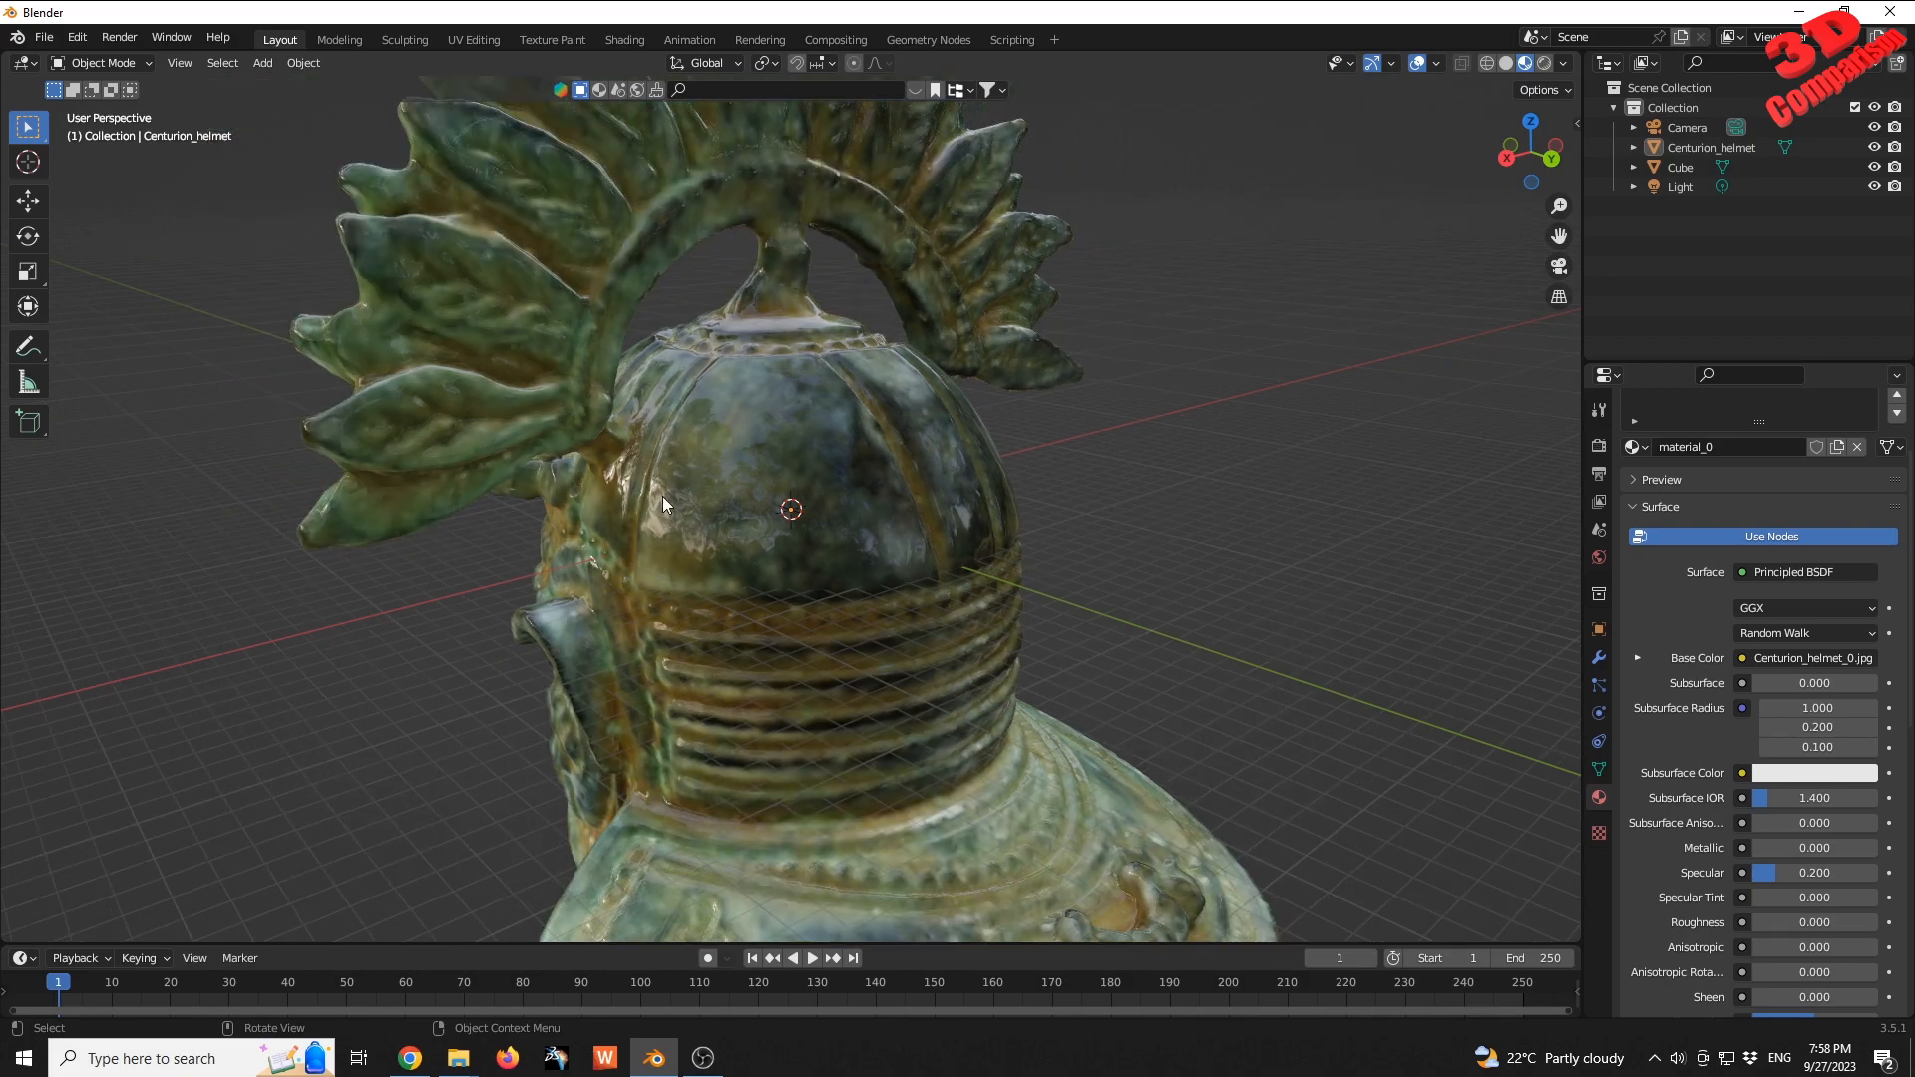
pyautogui.moveTo(768, 477); pyautogui.dragTo(1031, 442, button='middle')
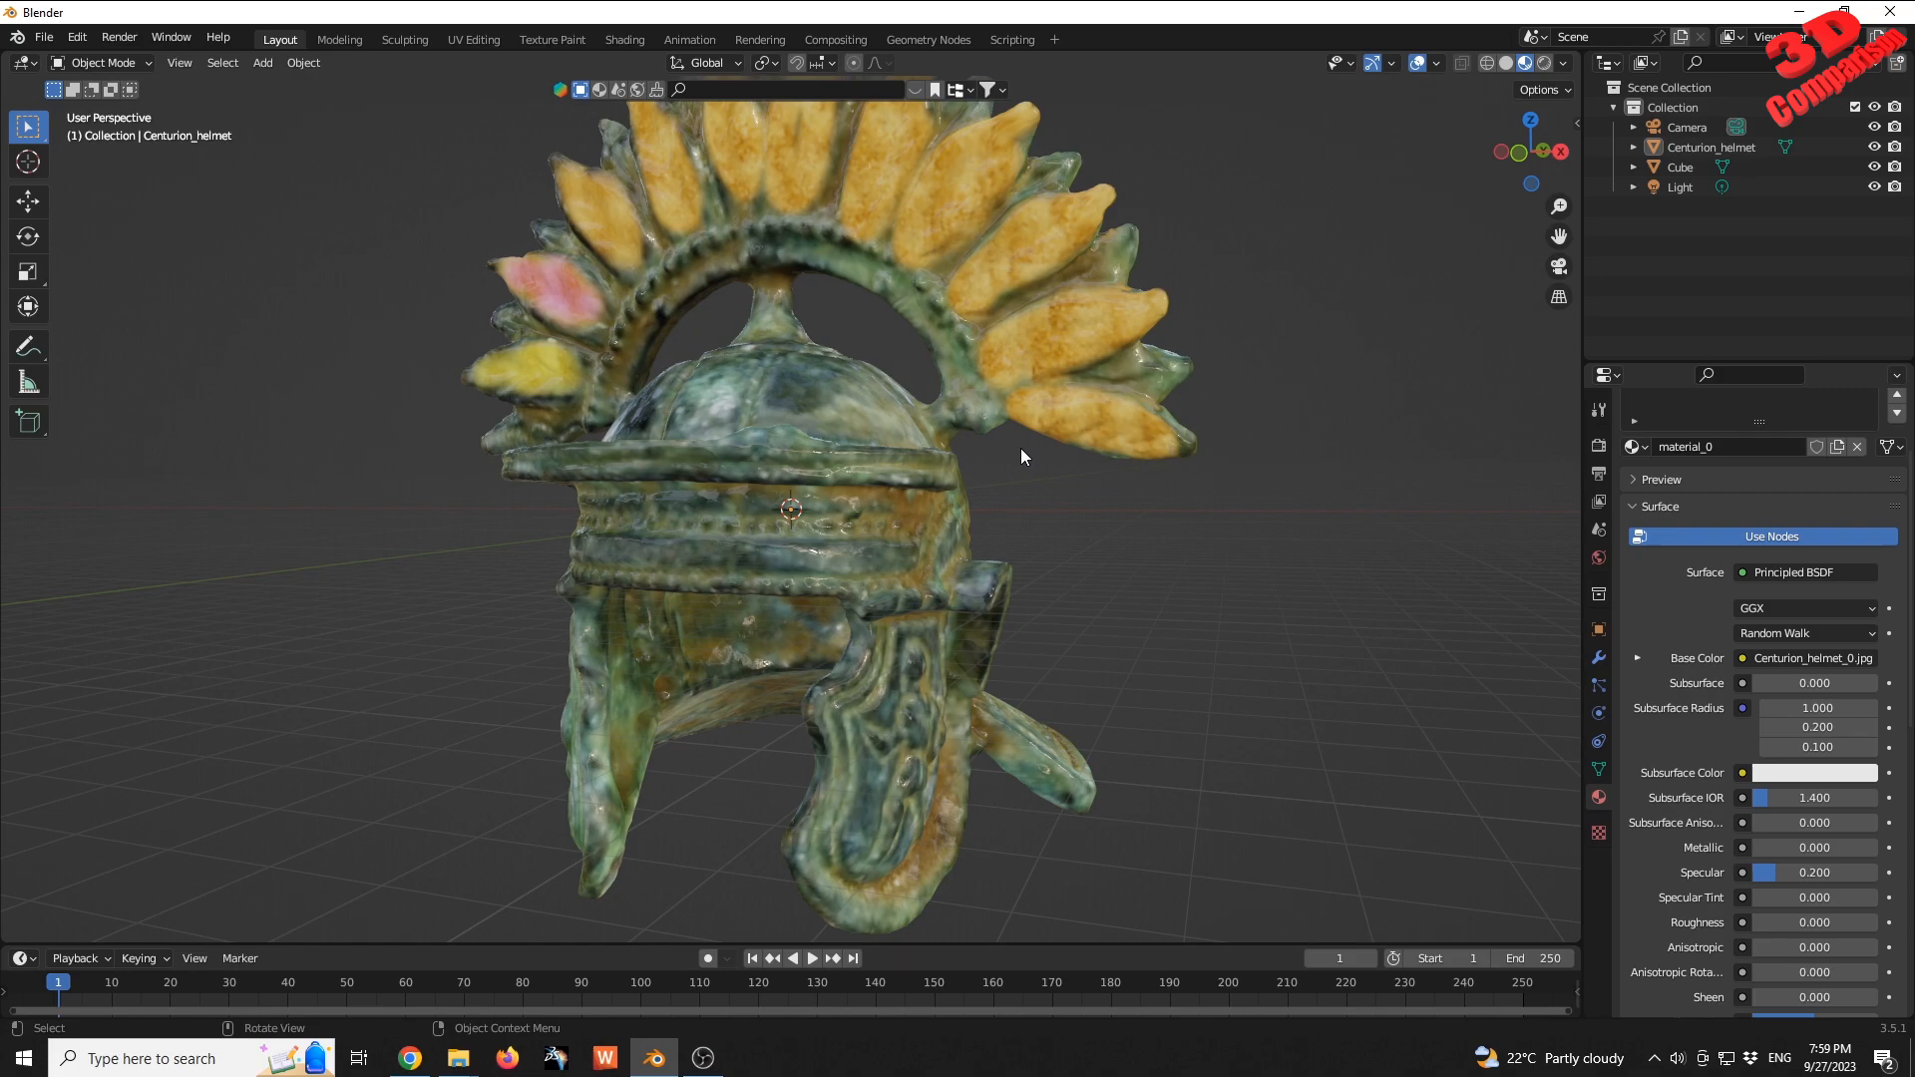
pyautogui.moveTo(734, 918); pyautogui.dragTo(57, 507)
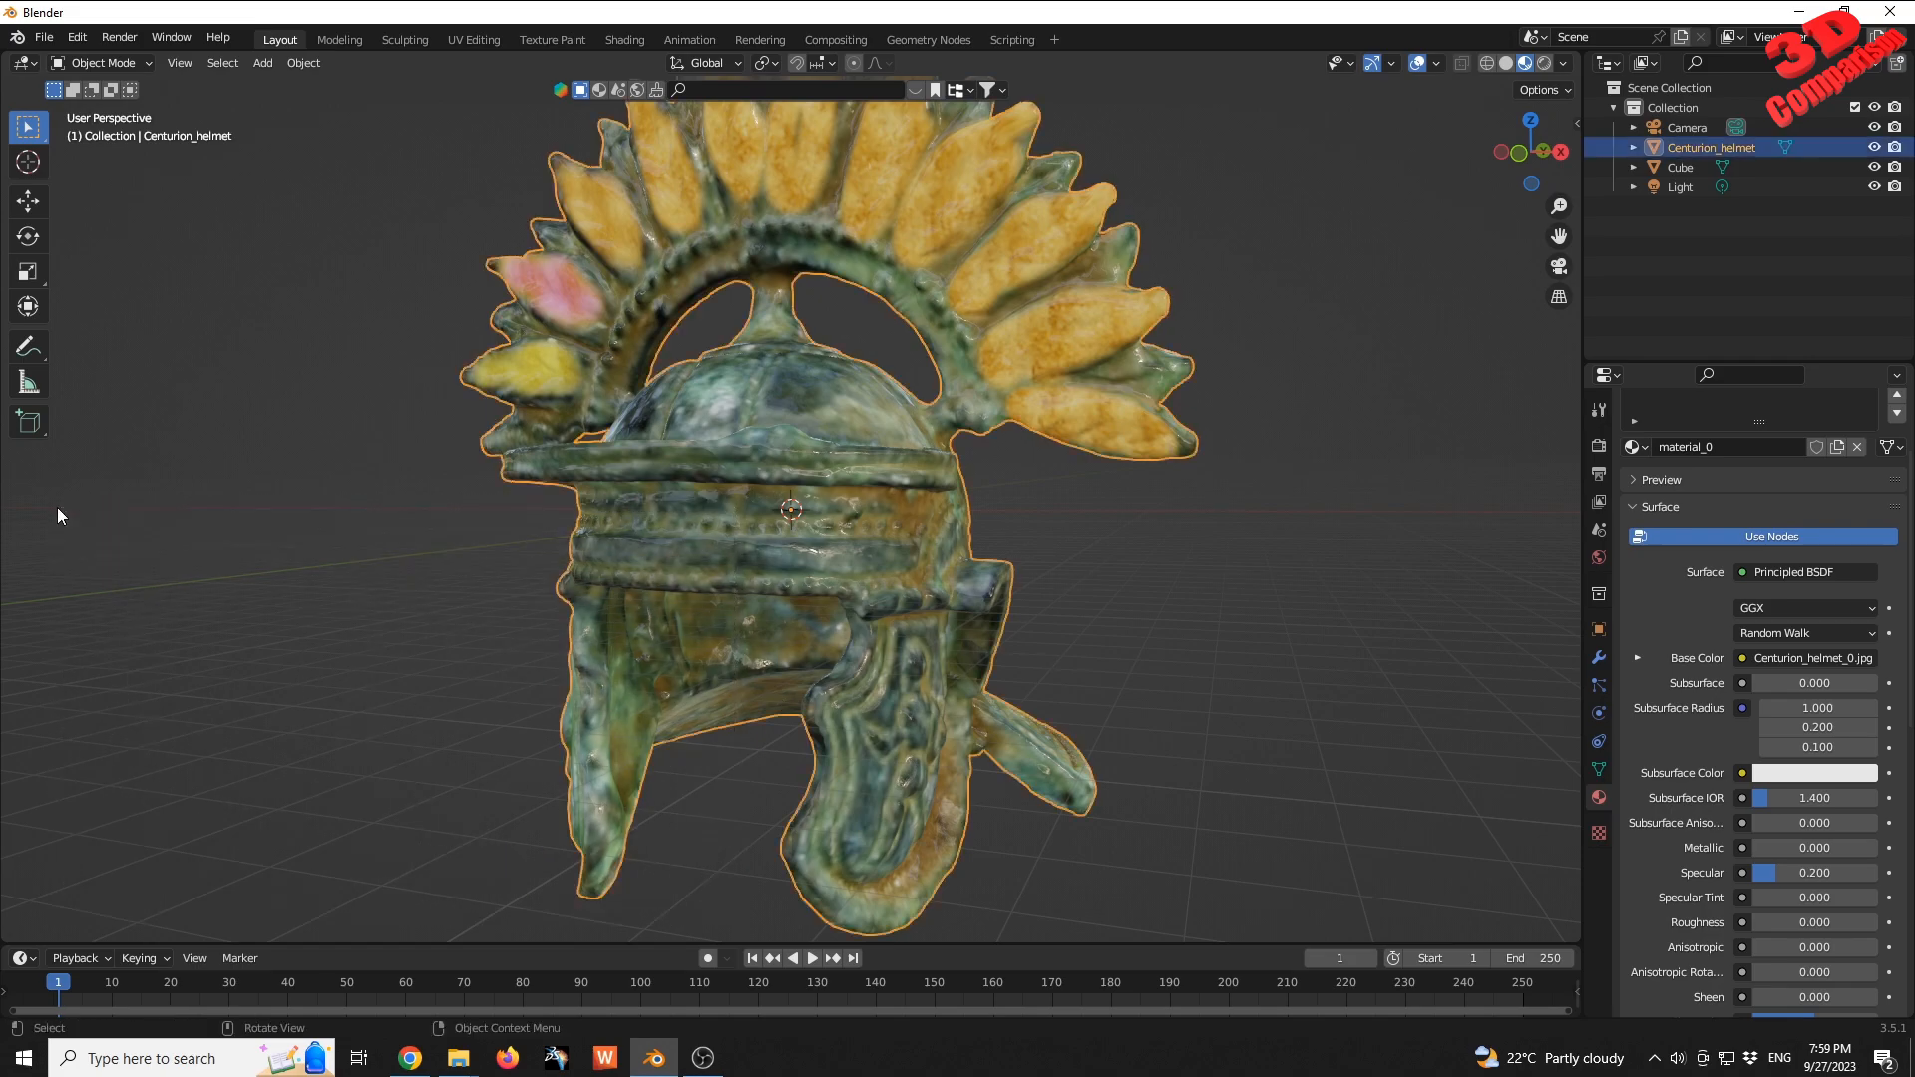
pyautogui.click(1200, 587)
pyautogui.moveTo(1057, 513); pyautogui.dragTo(1584, 930)
pyautogui.click(1404, 588)
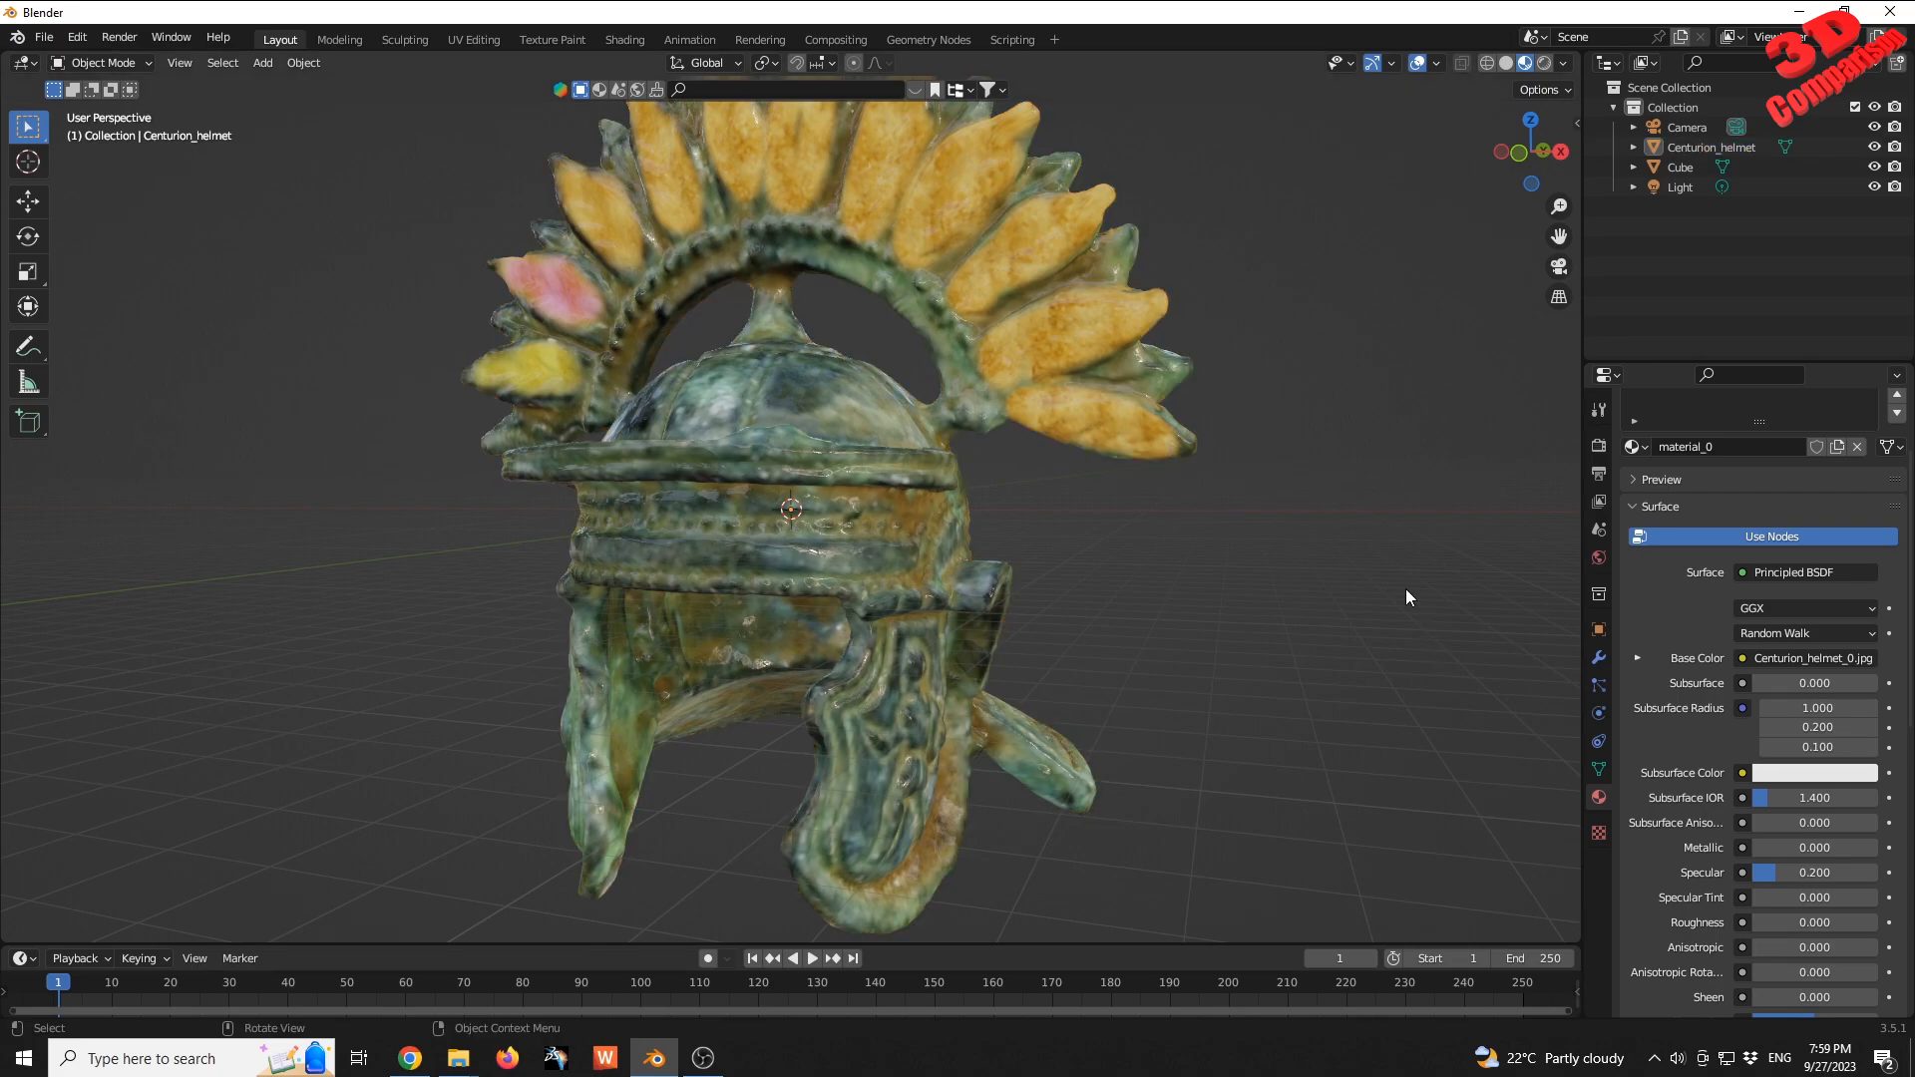